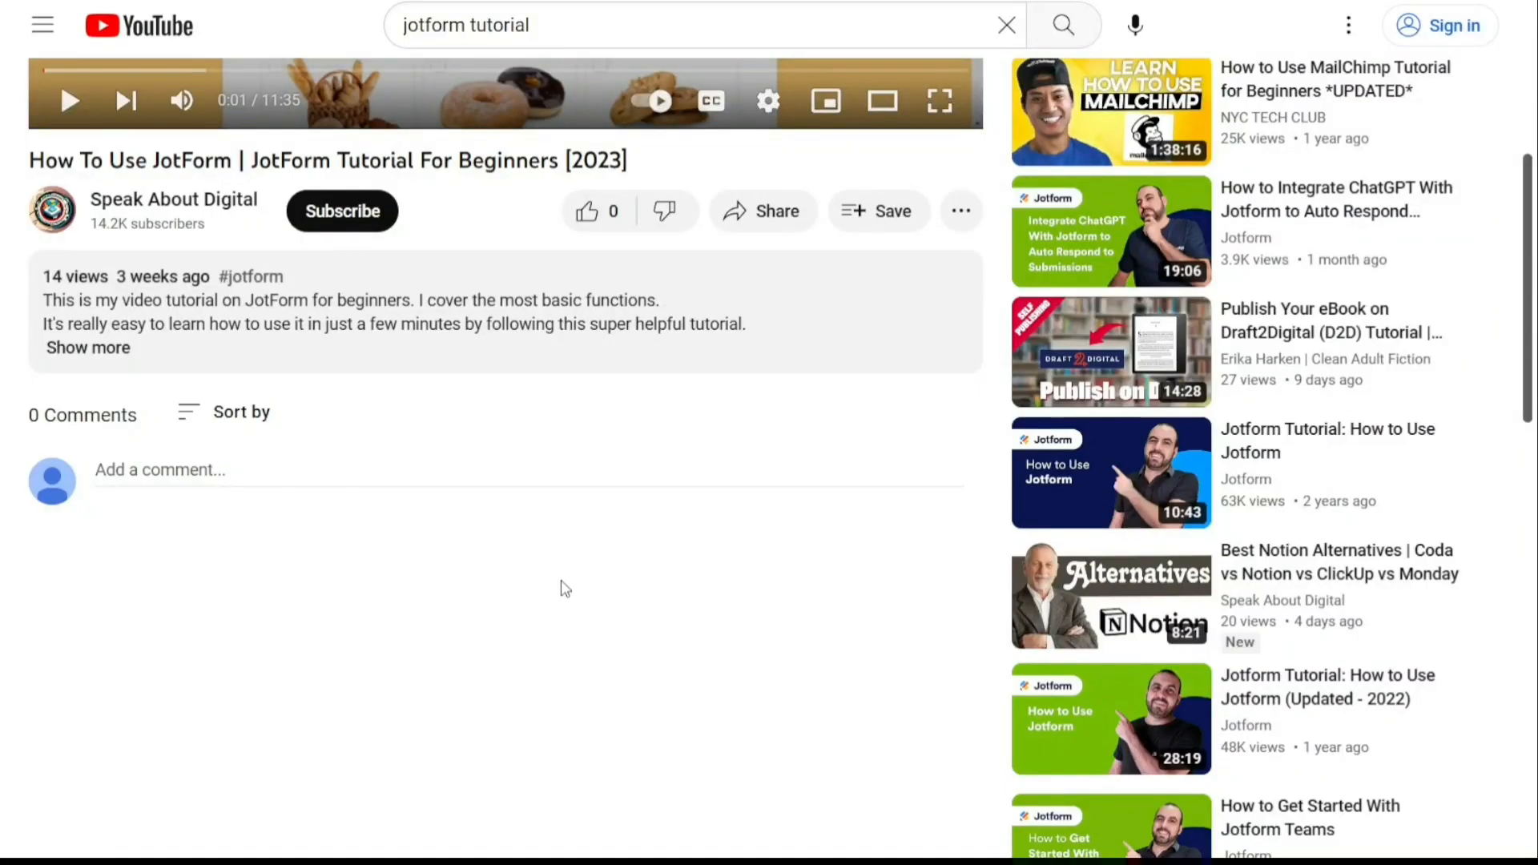
Expand the description of the JotForm tutorial video
click(107, 351)
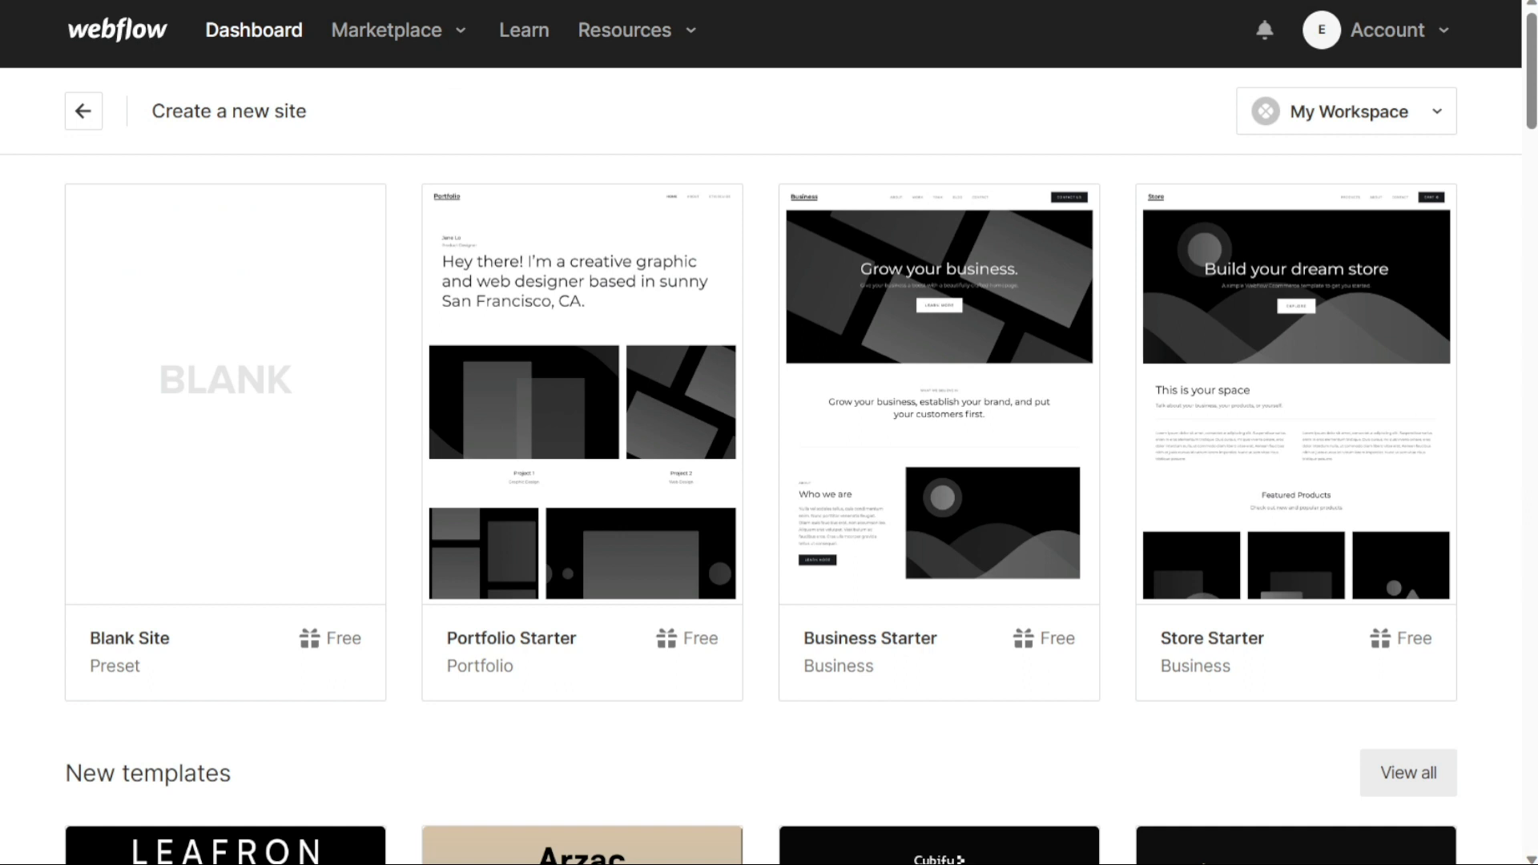
Browse the template marketplace down to the free templates and open the CoffeeStyle template
mouse_move(354, 474)
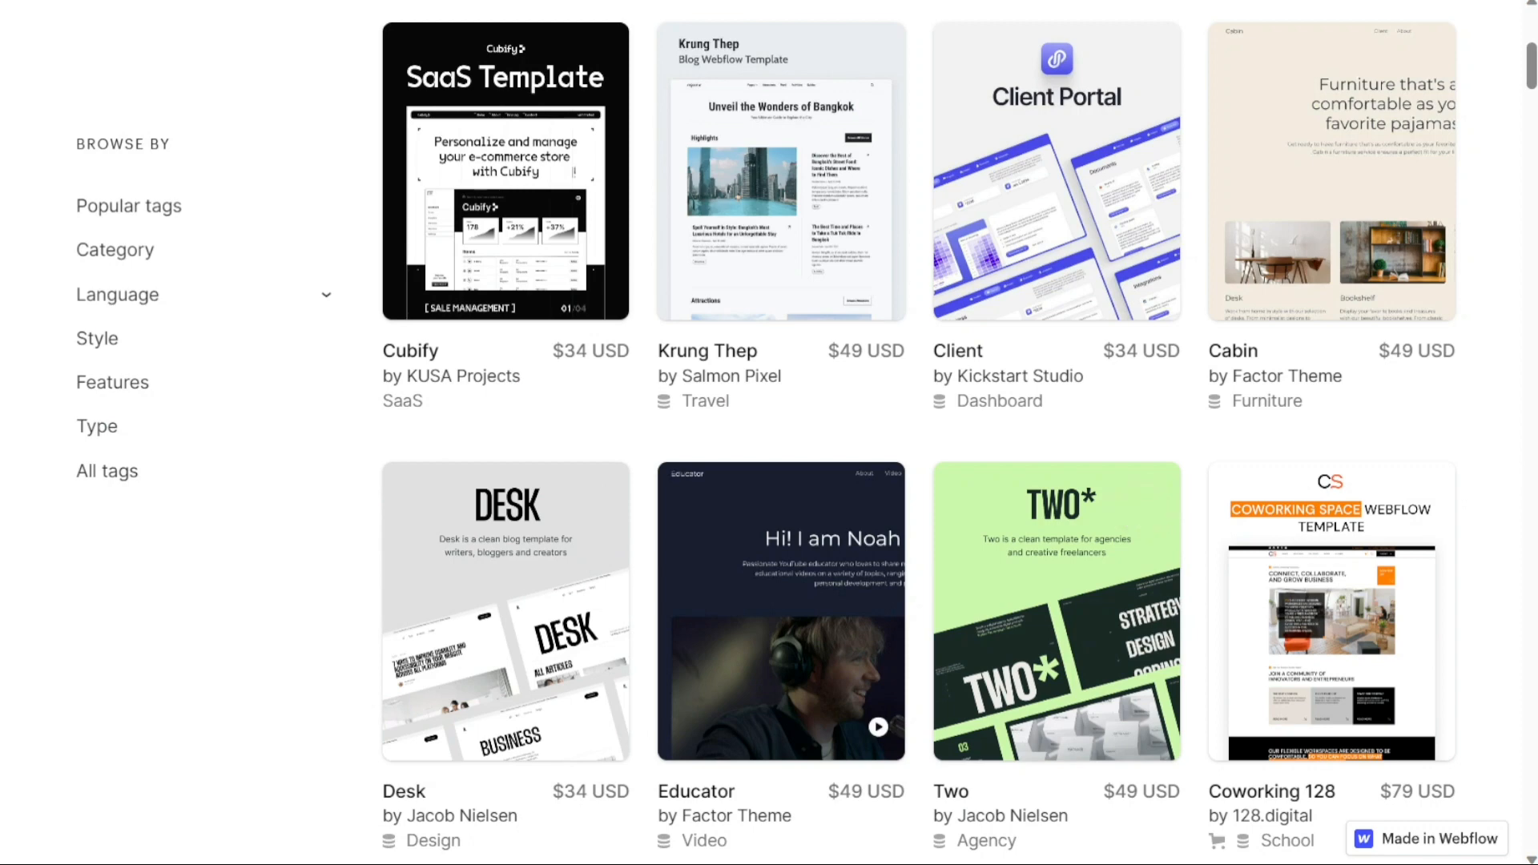
scroll(1058, 561, down, 15)
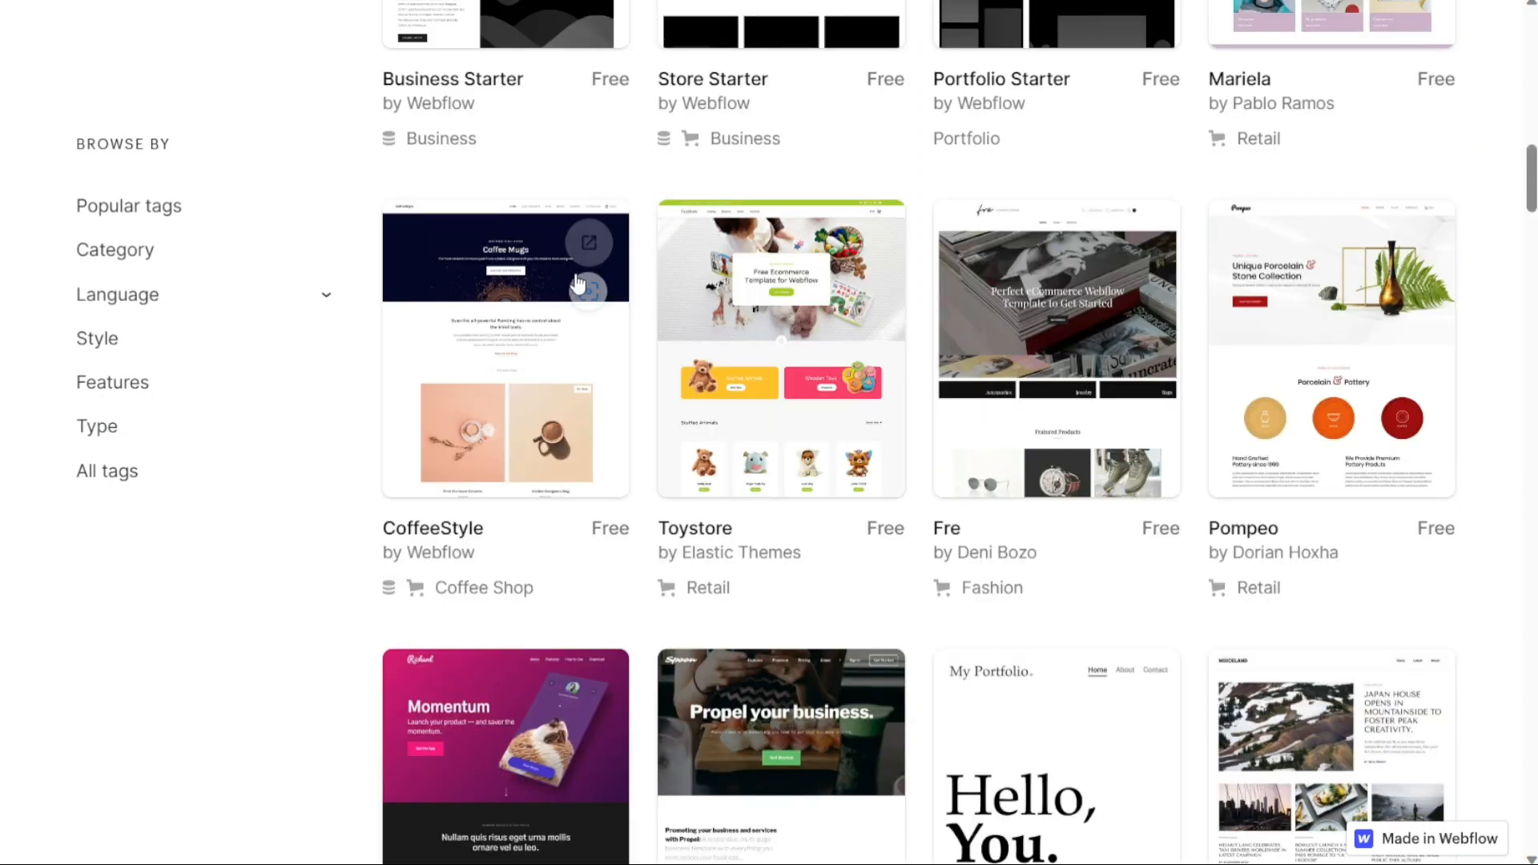
click(482, 353)
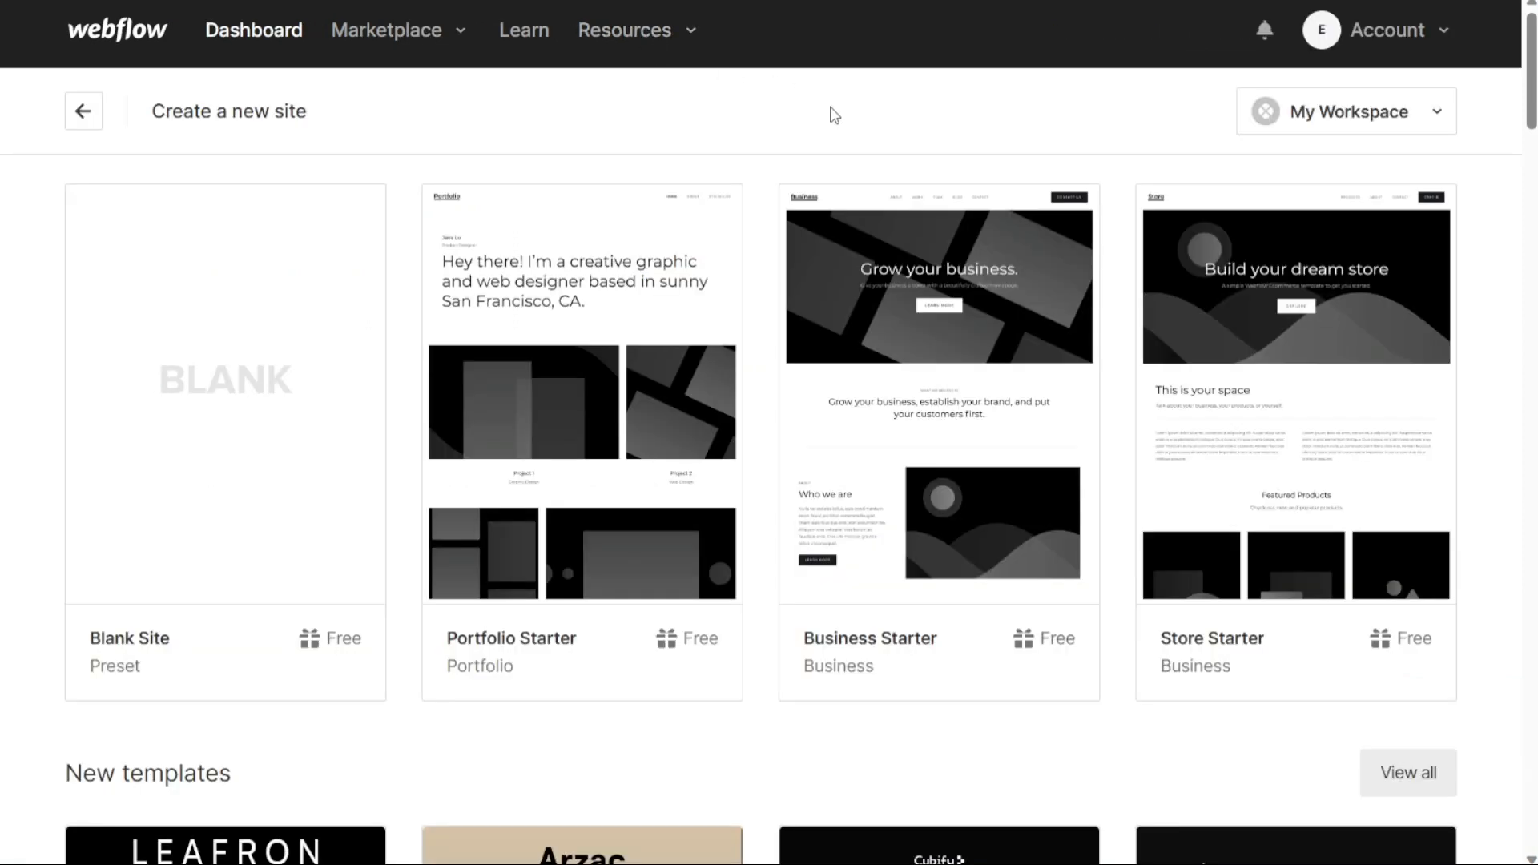
Create a new site named Demo from the CoffeeStyle ecommerce template
mouse_move(1014, 277)
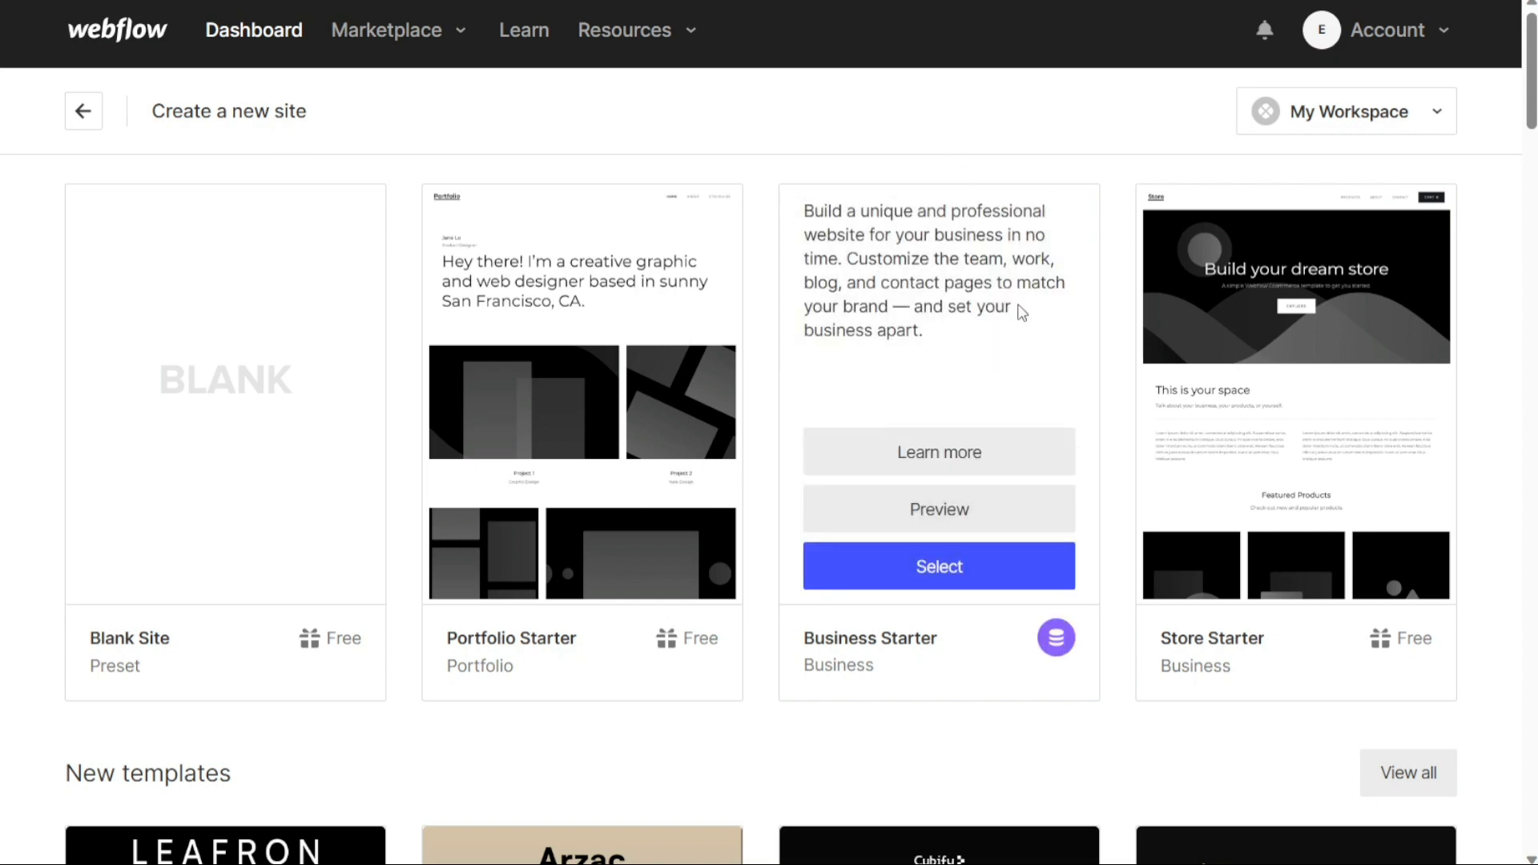
mouse_move(1178, 361)
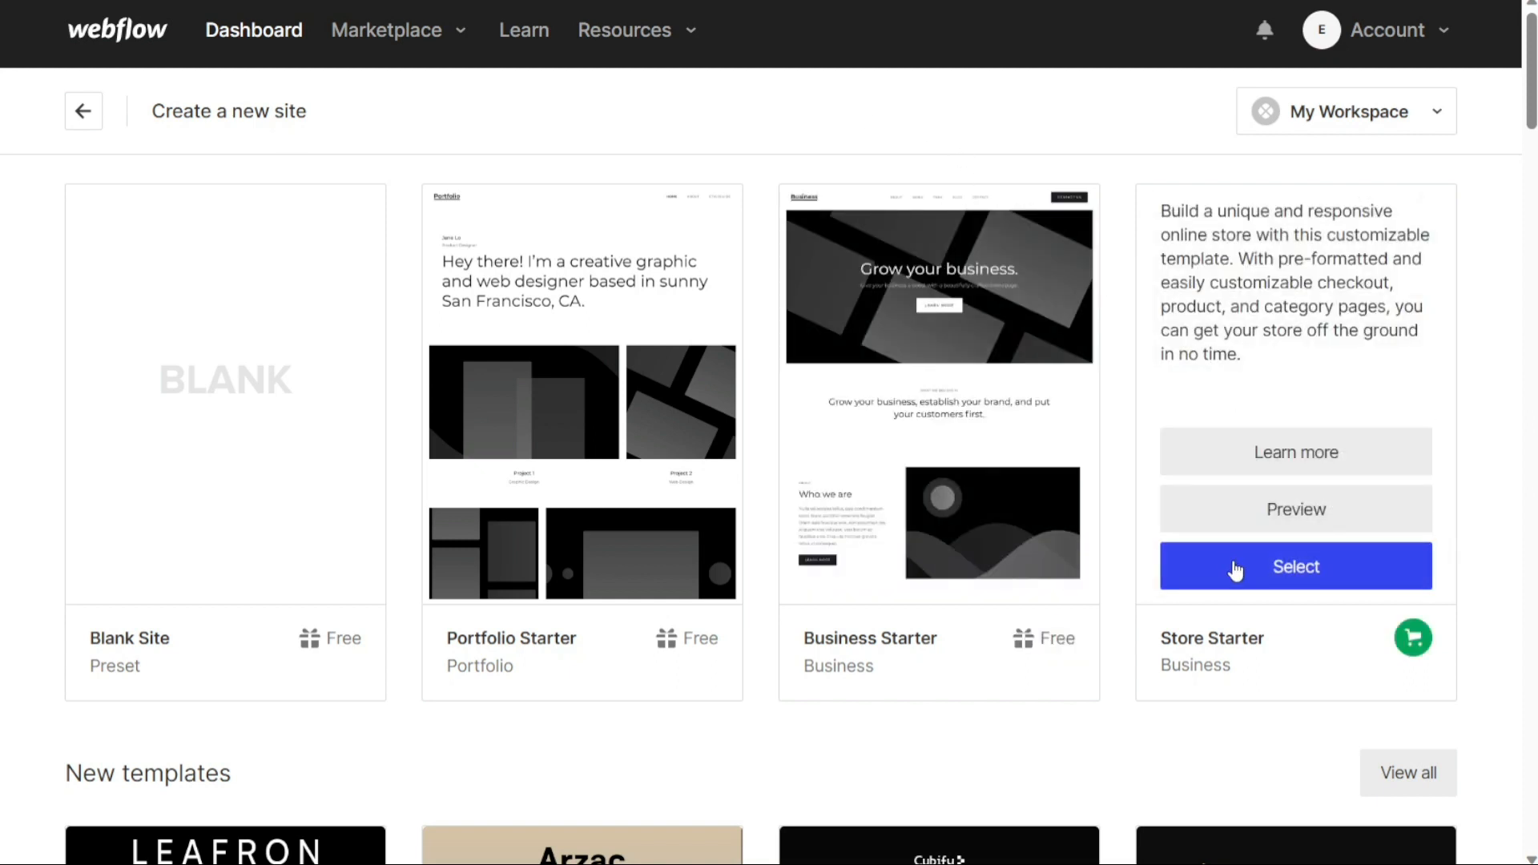
click(1274, 571)
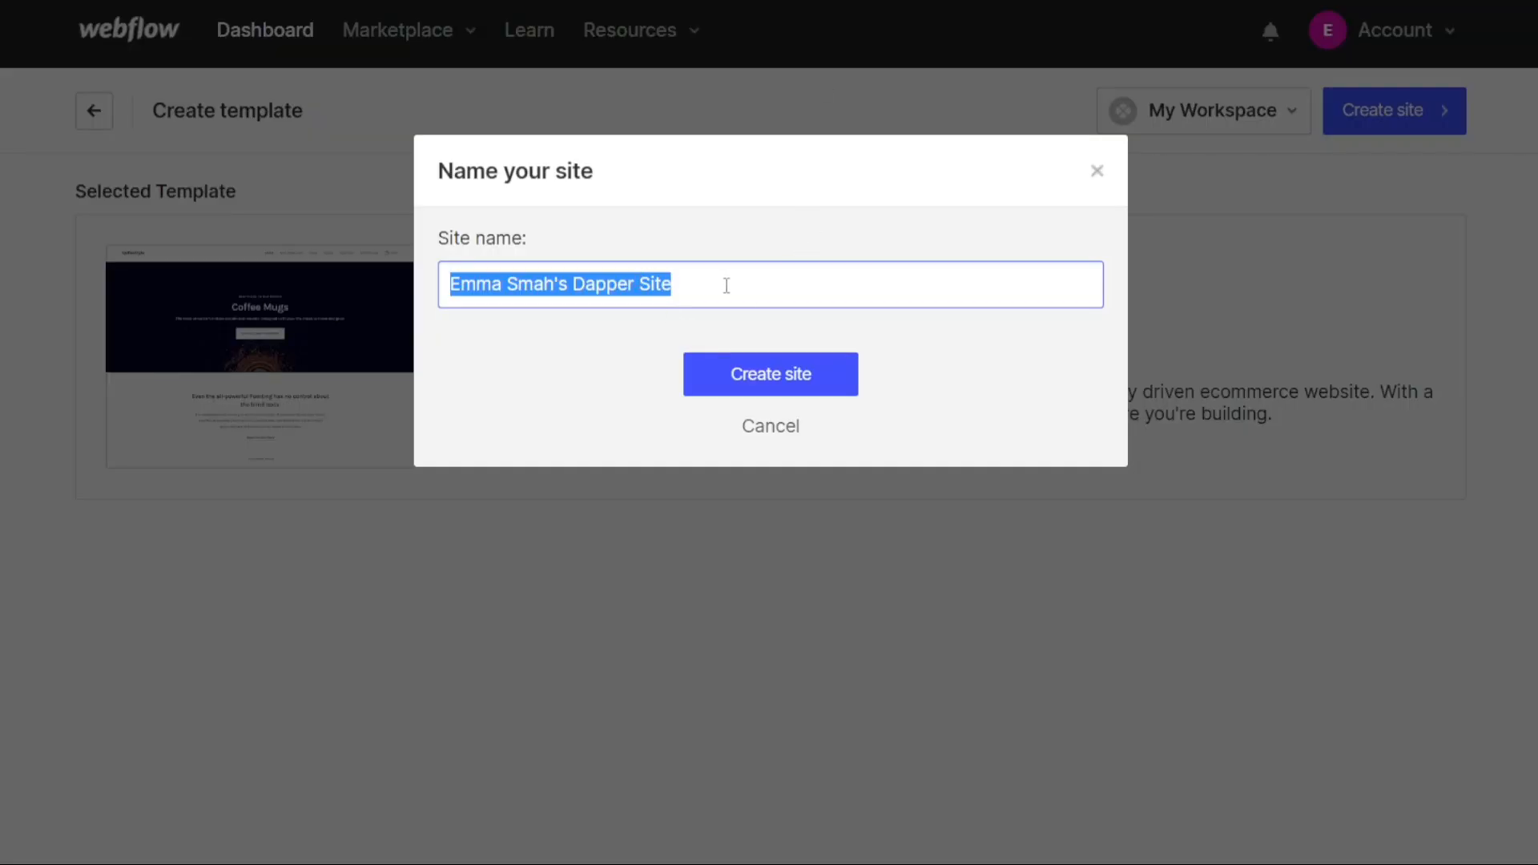
text(Demo)
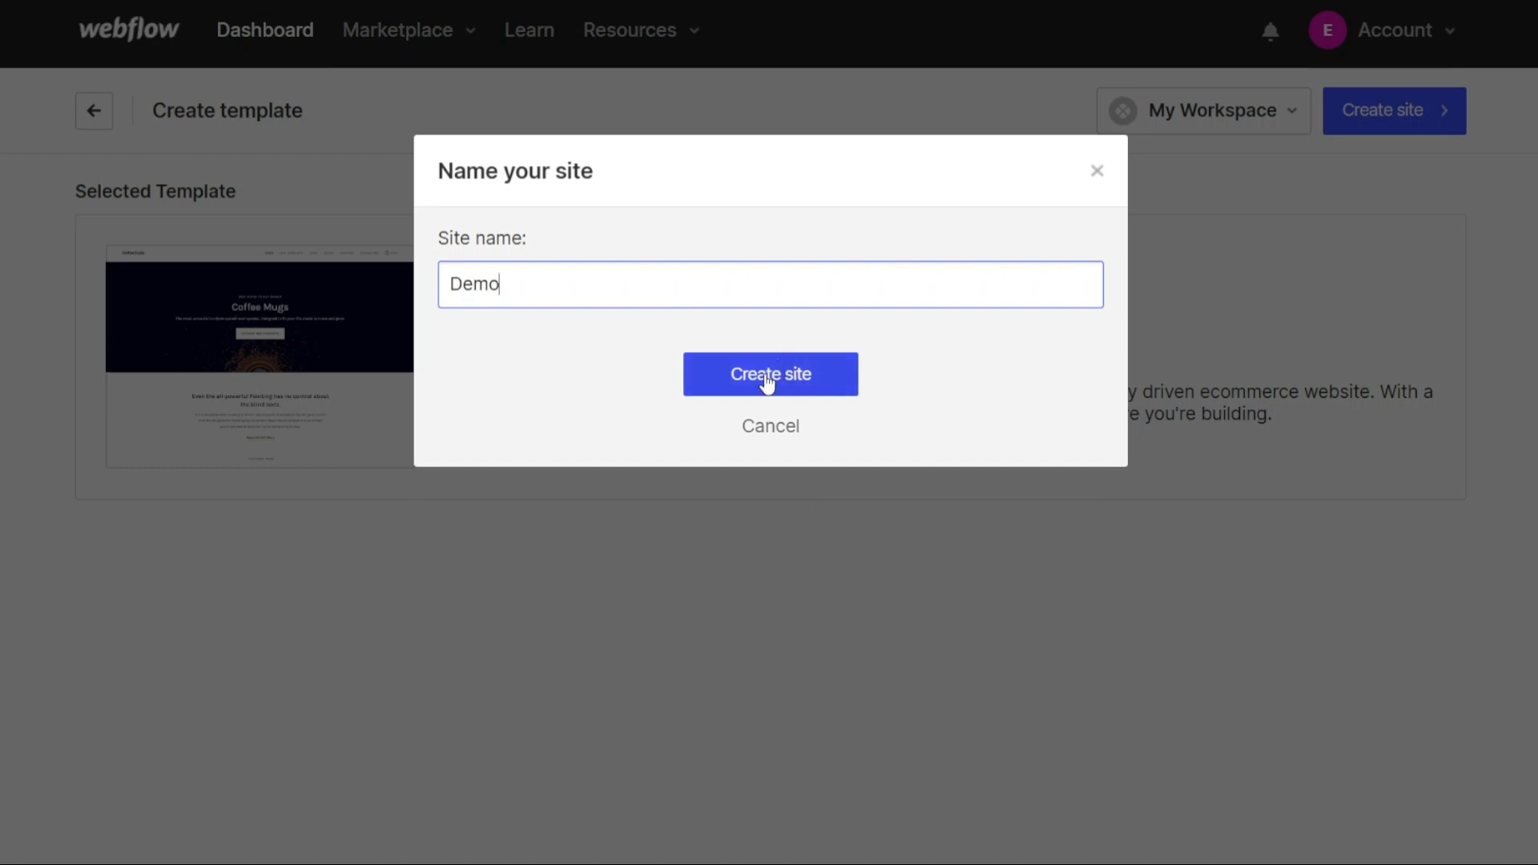
click(767, 377)
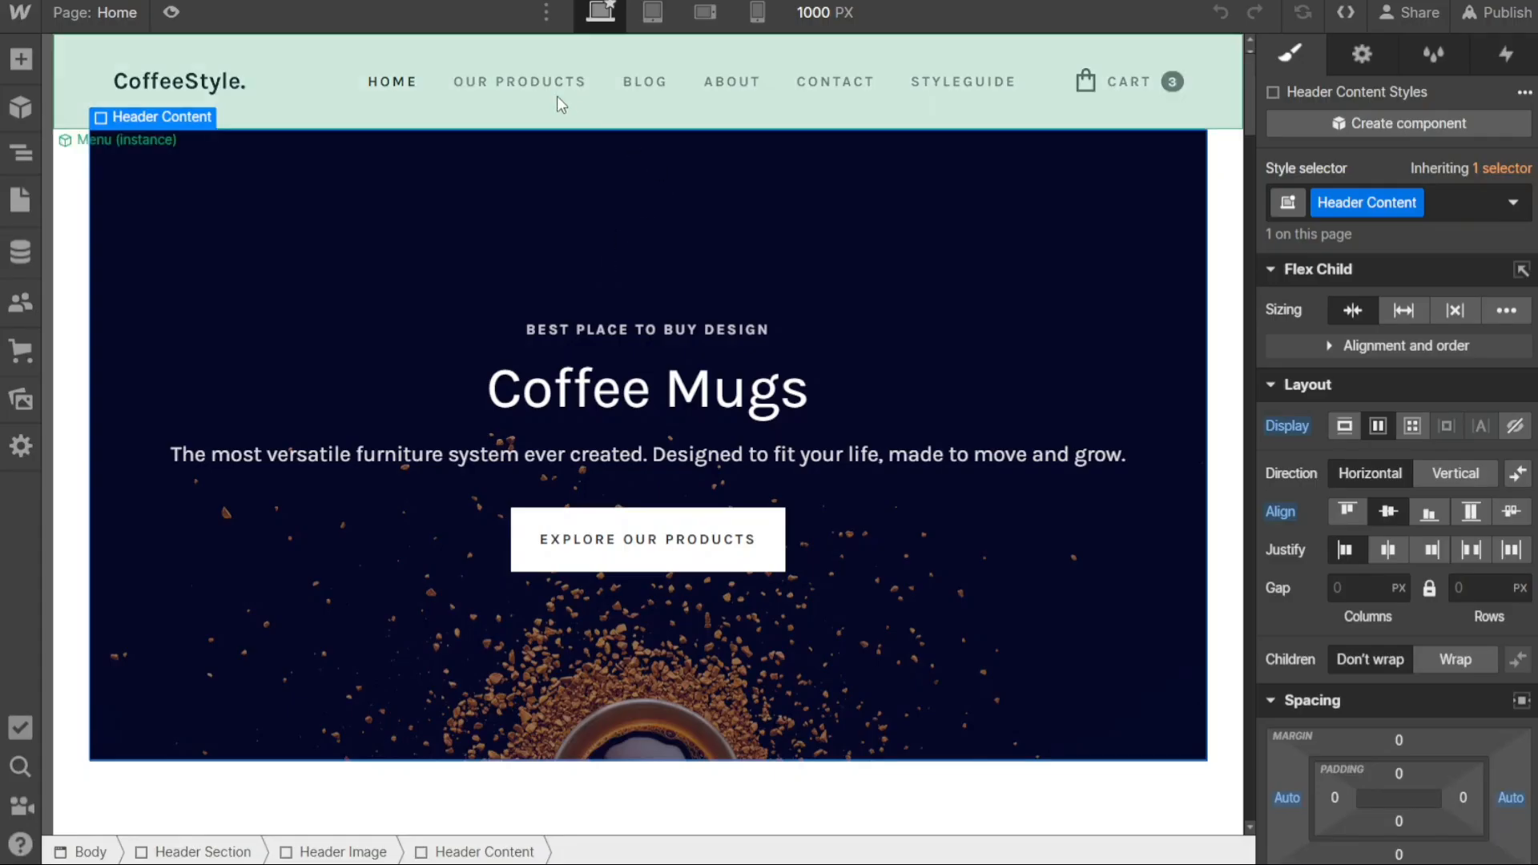
Inspect the logo's image settings inside the Menu component, and leave the component to select the header content block
click(237, 83)
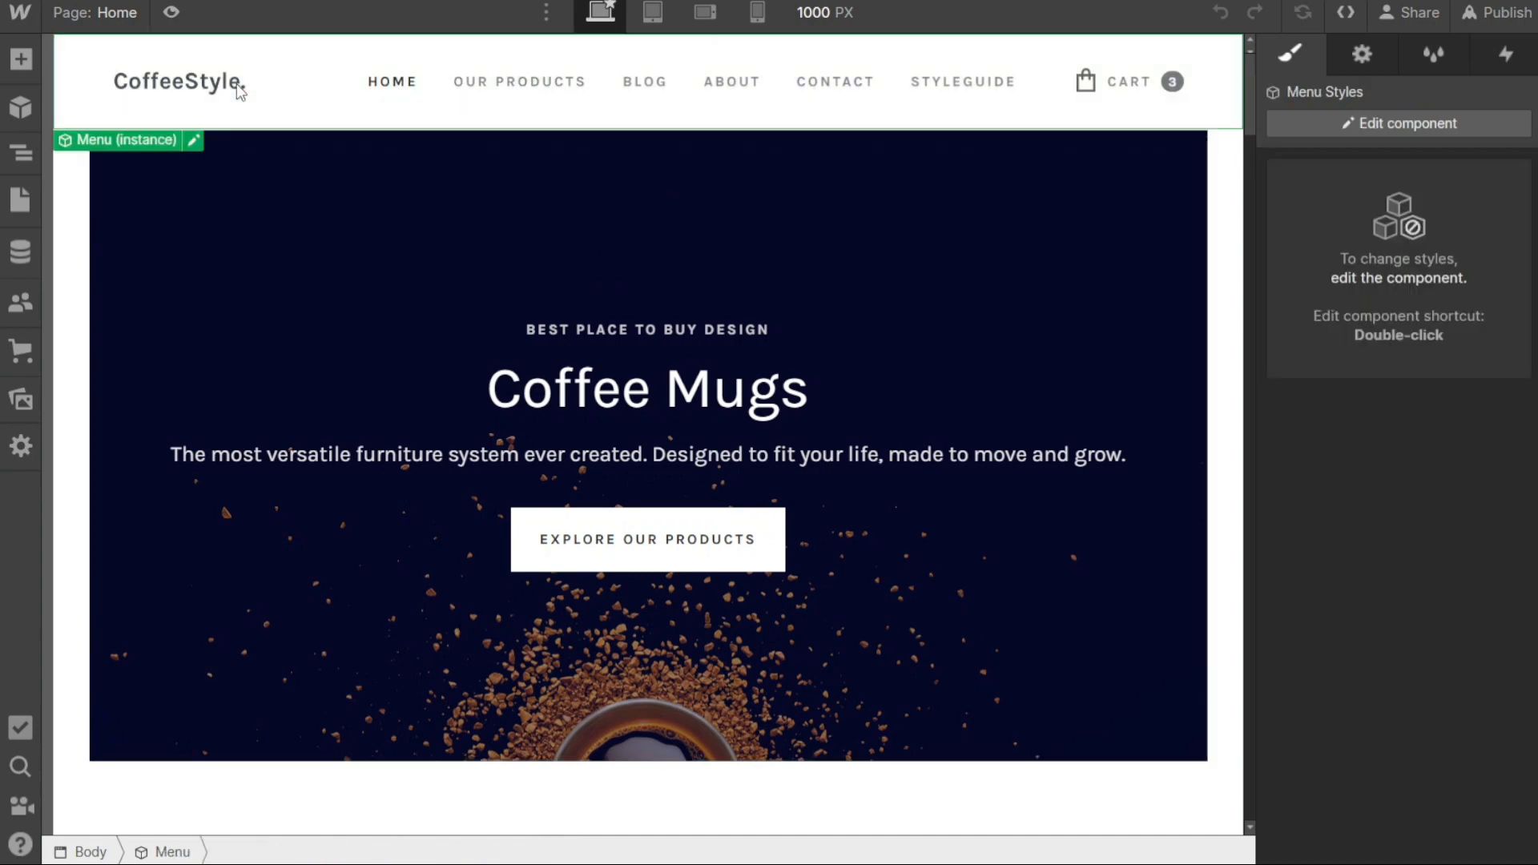
double_click(237, 84)
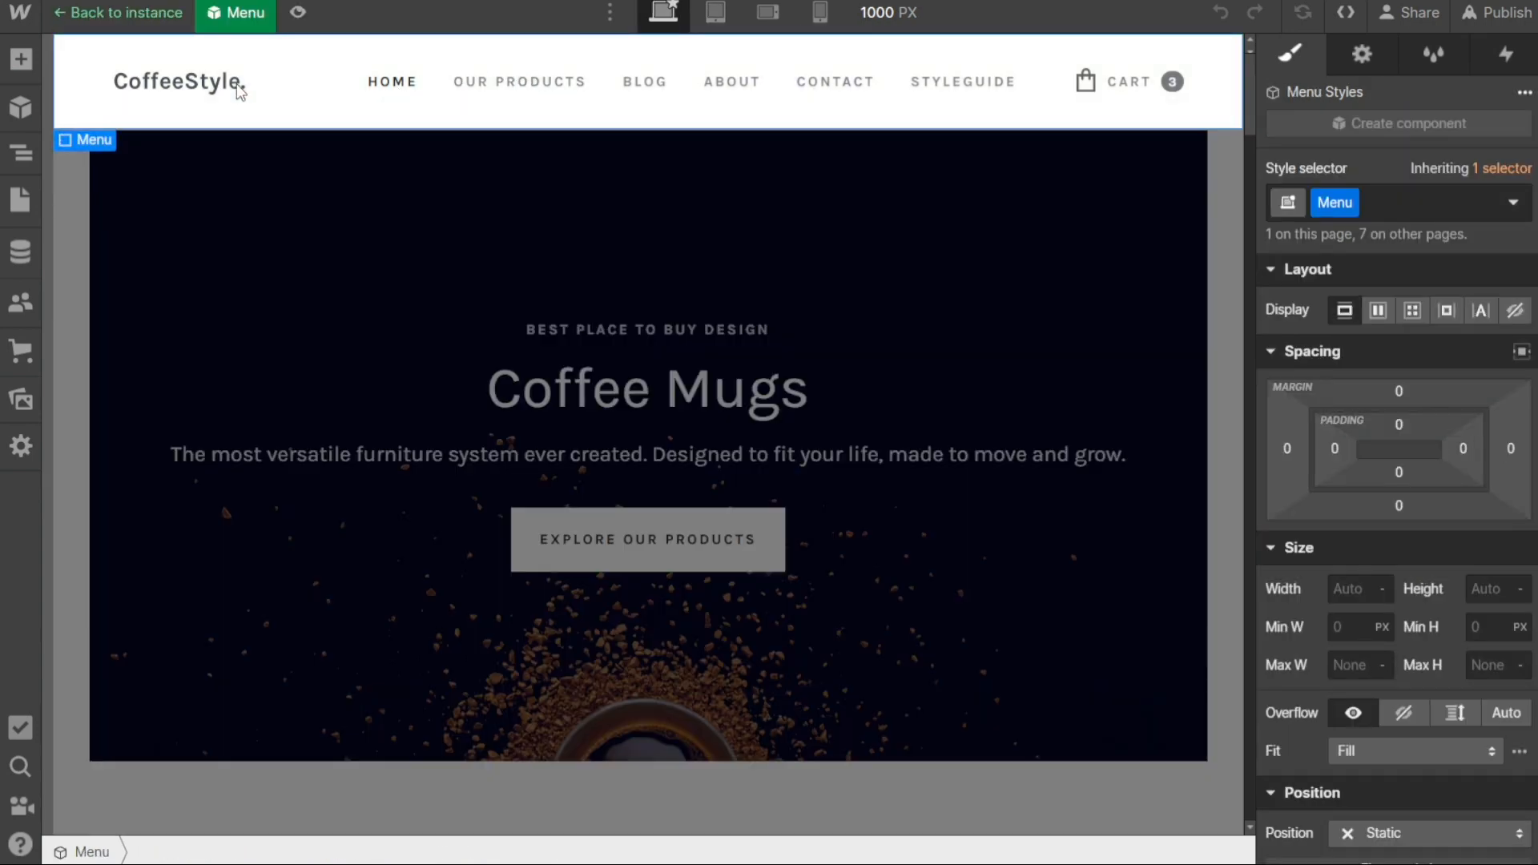
double_click(171, 82)
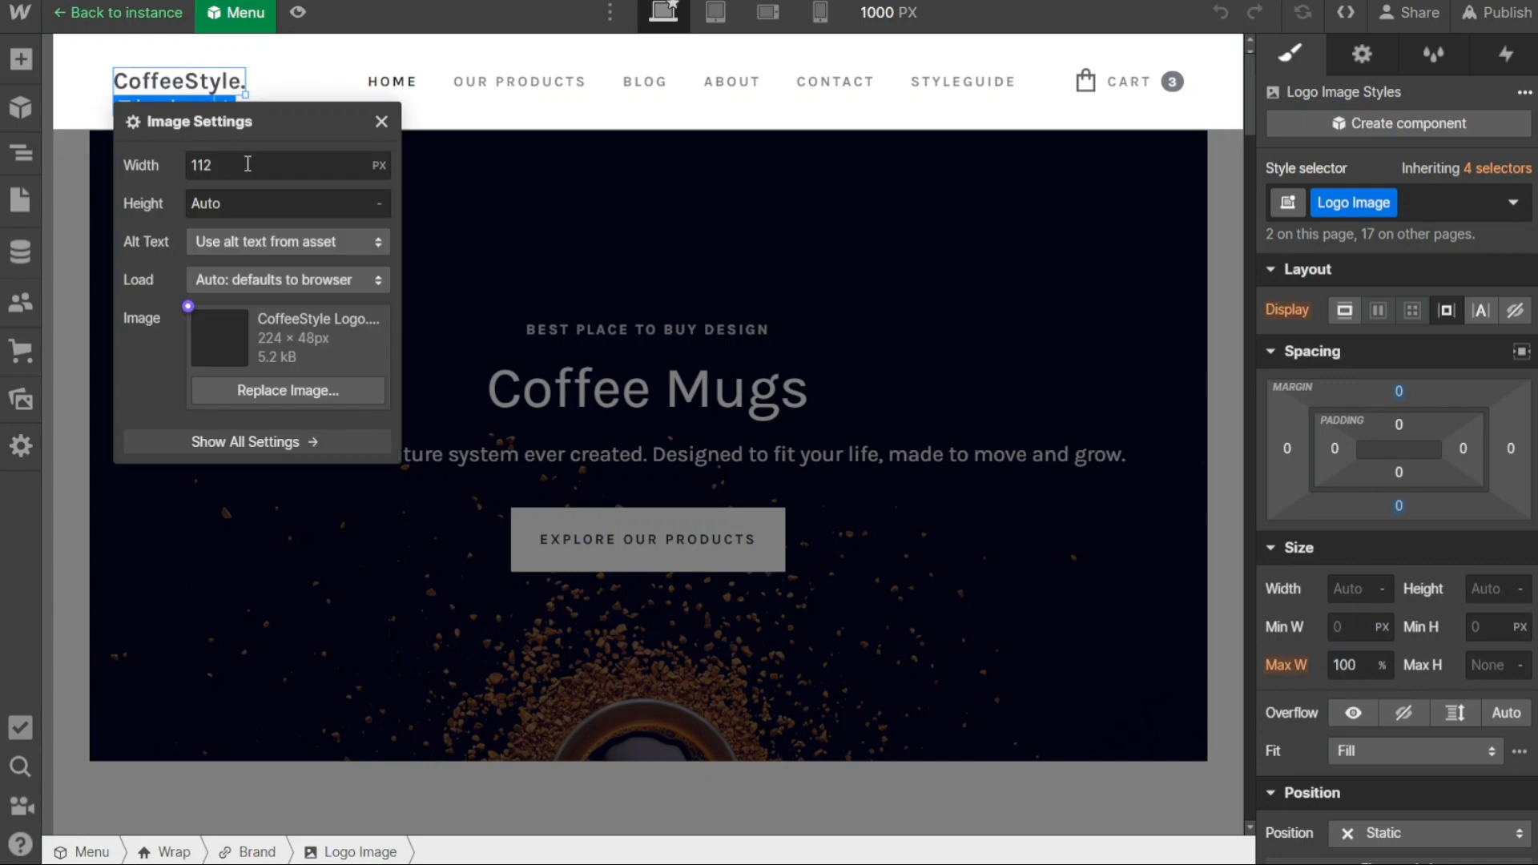
click(381, 121)
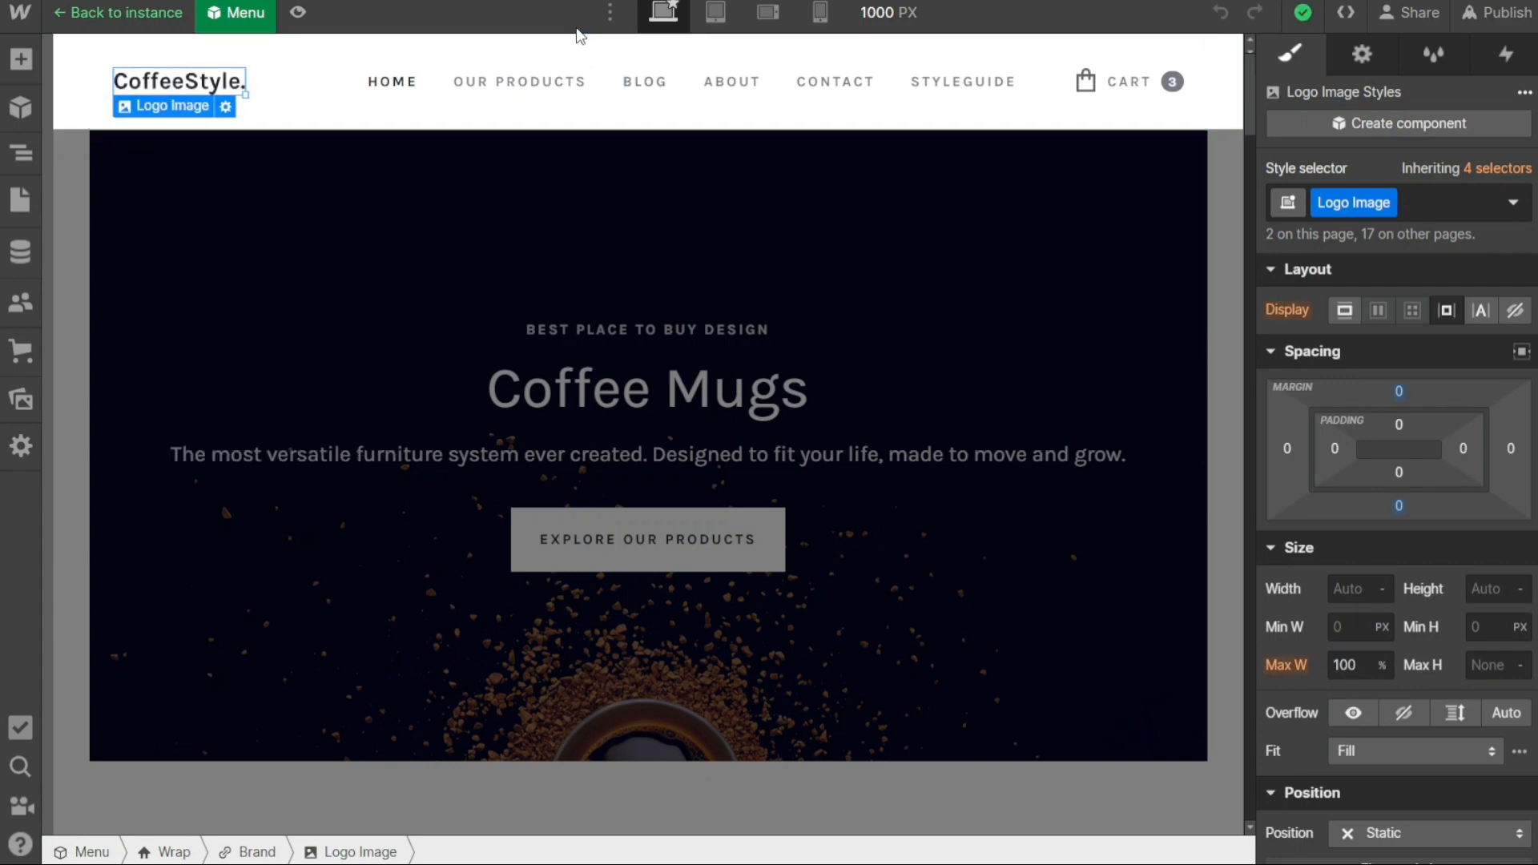
click(724, 266)
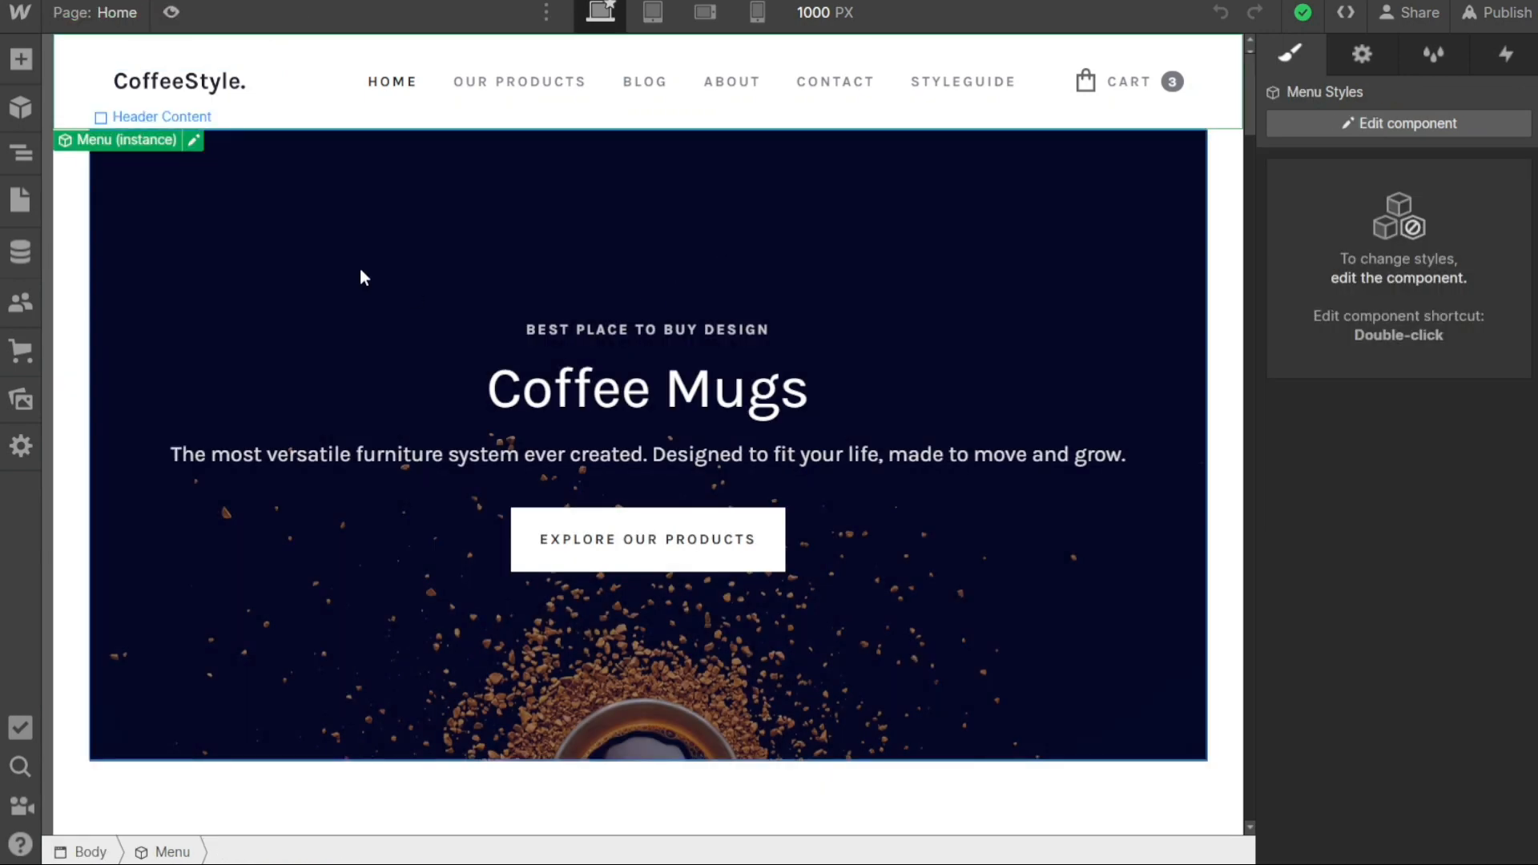
click(609, 405)
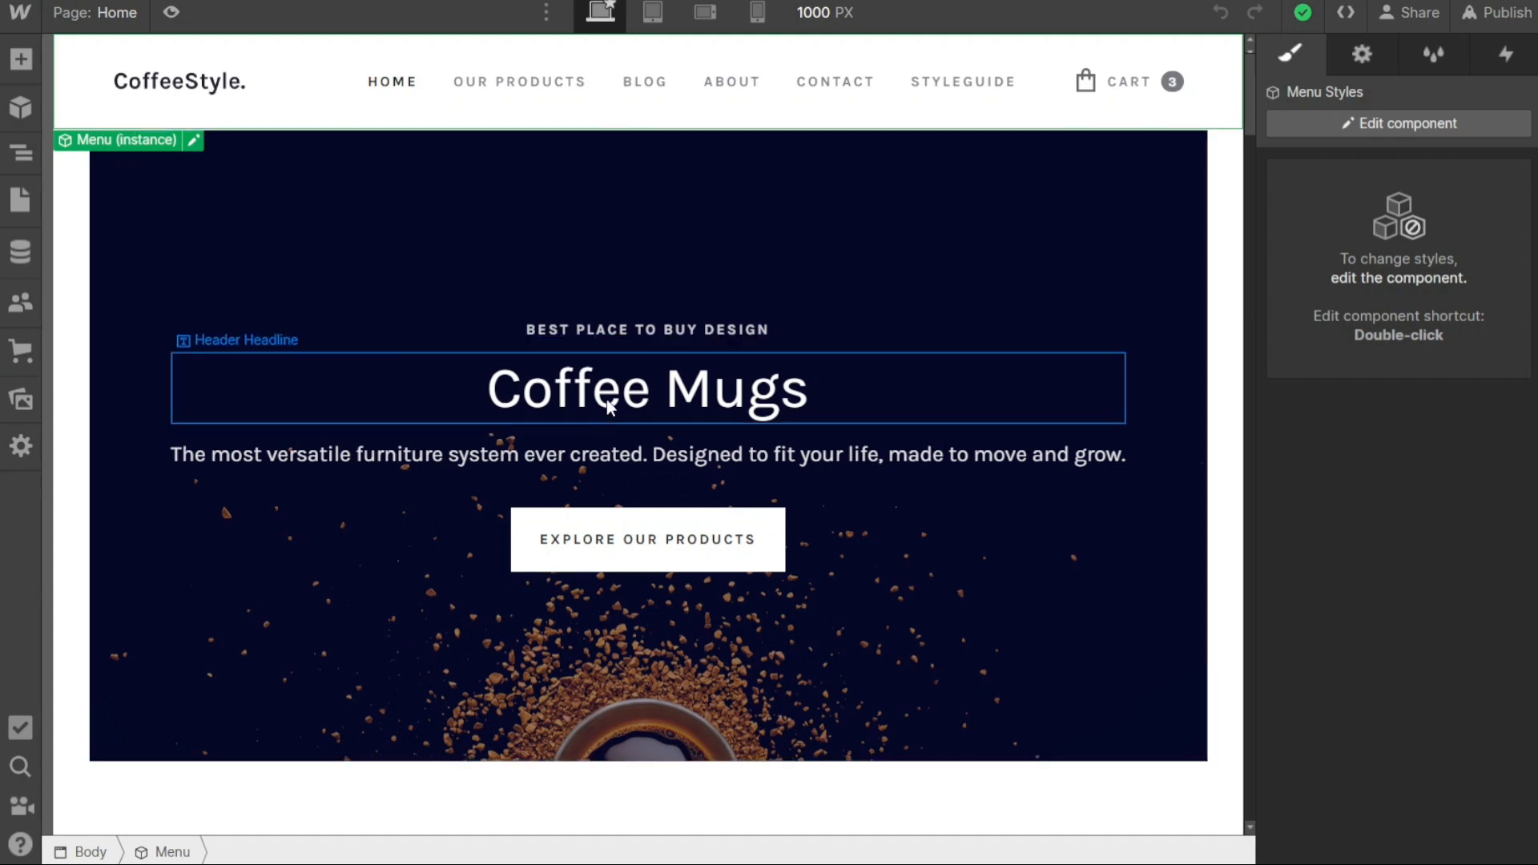
click(353, 245)
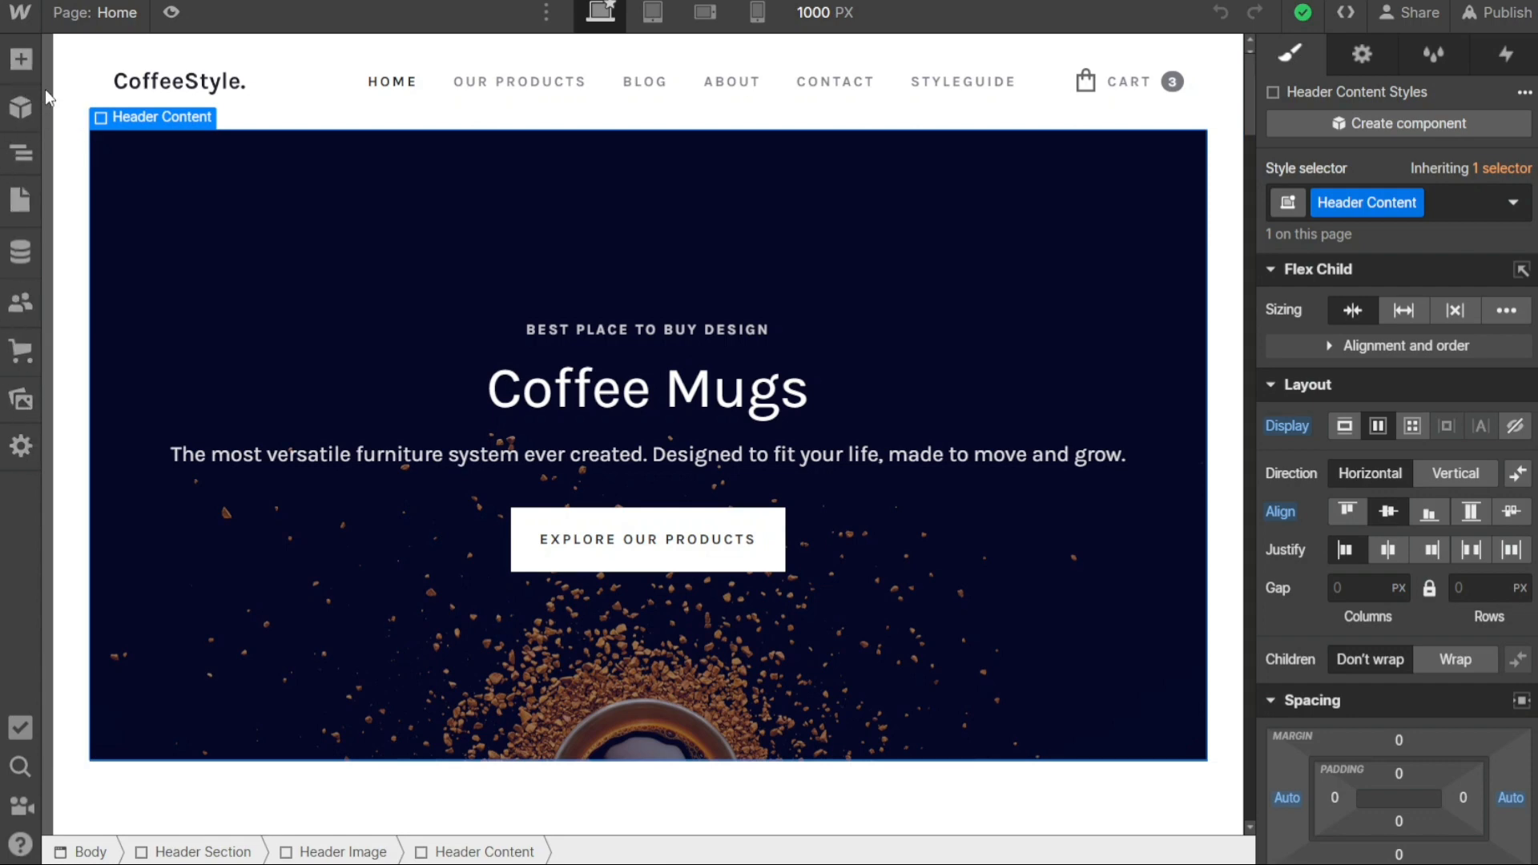
Examine the element categories and the starter library layouts that can be added to the page
click(22, 66)
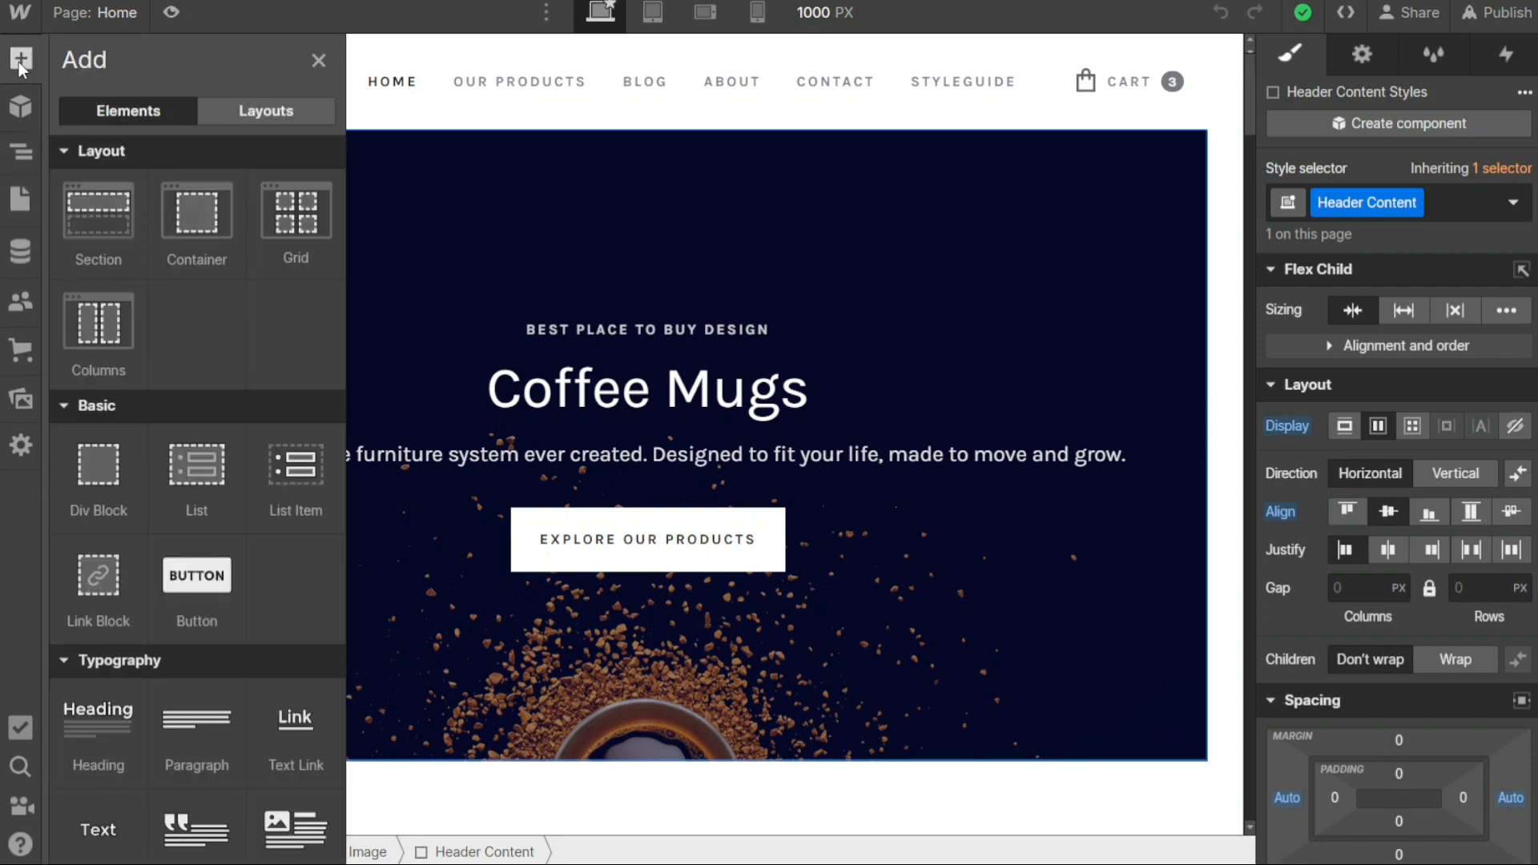
click(77, 150)
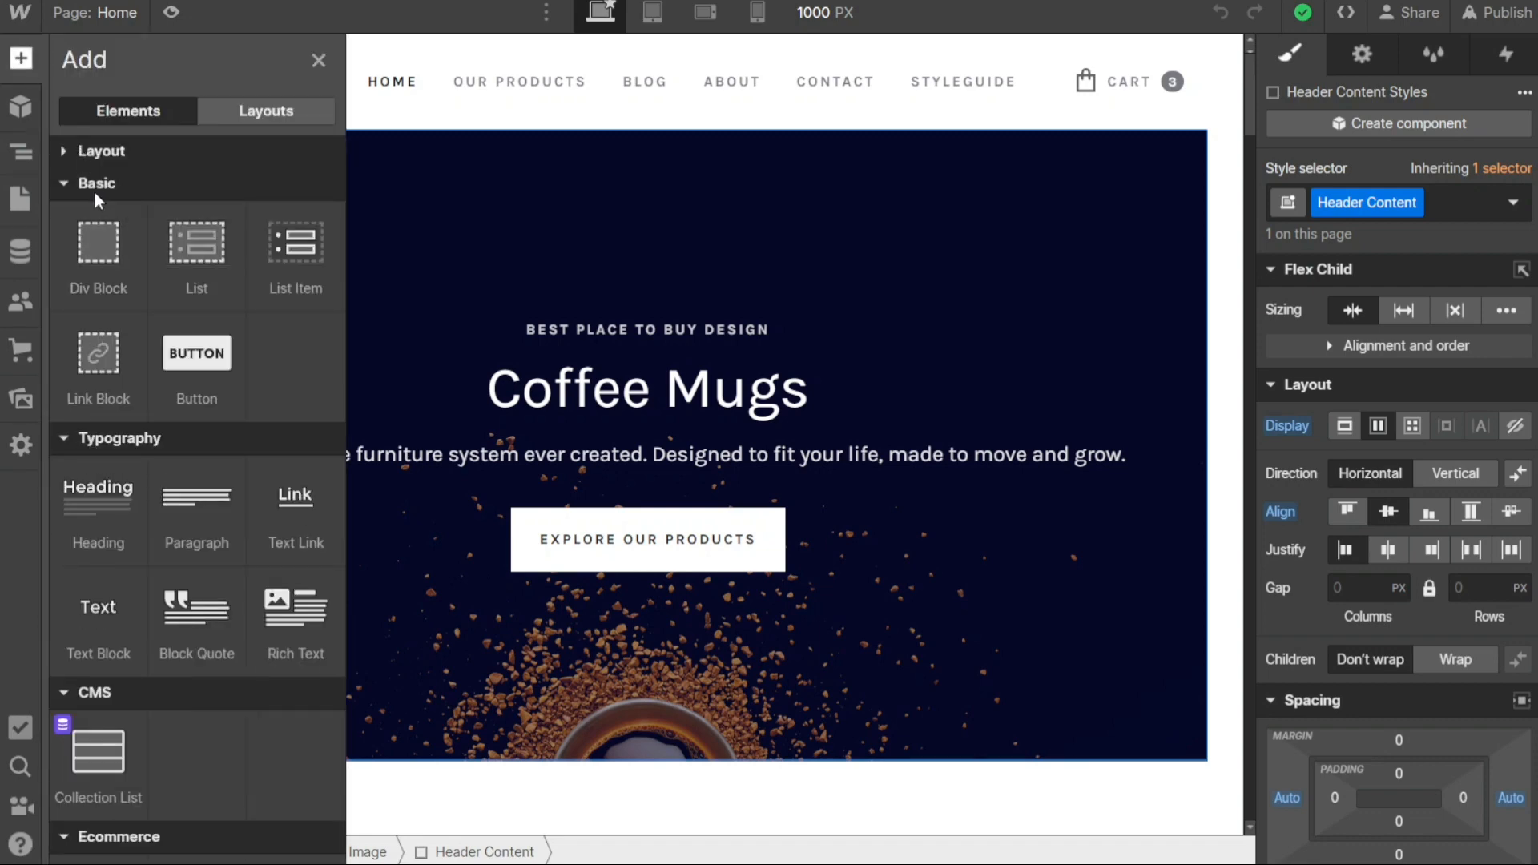
click(95, 189)
click(98, 229)
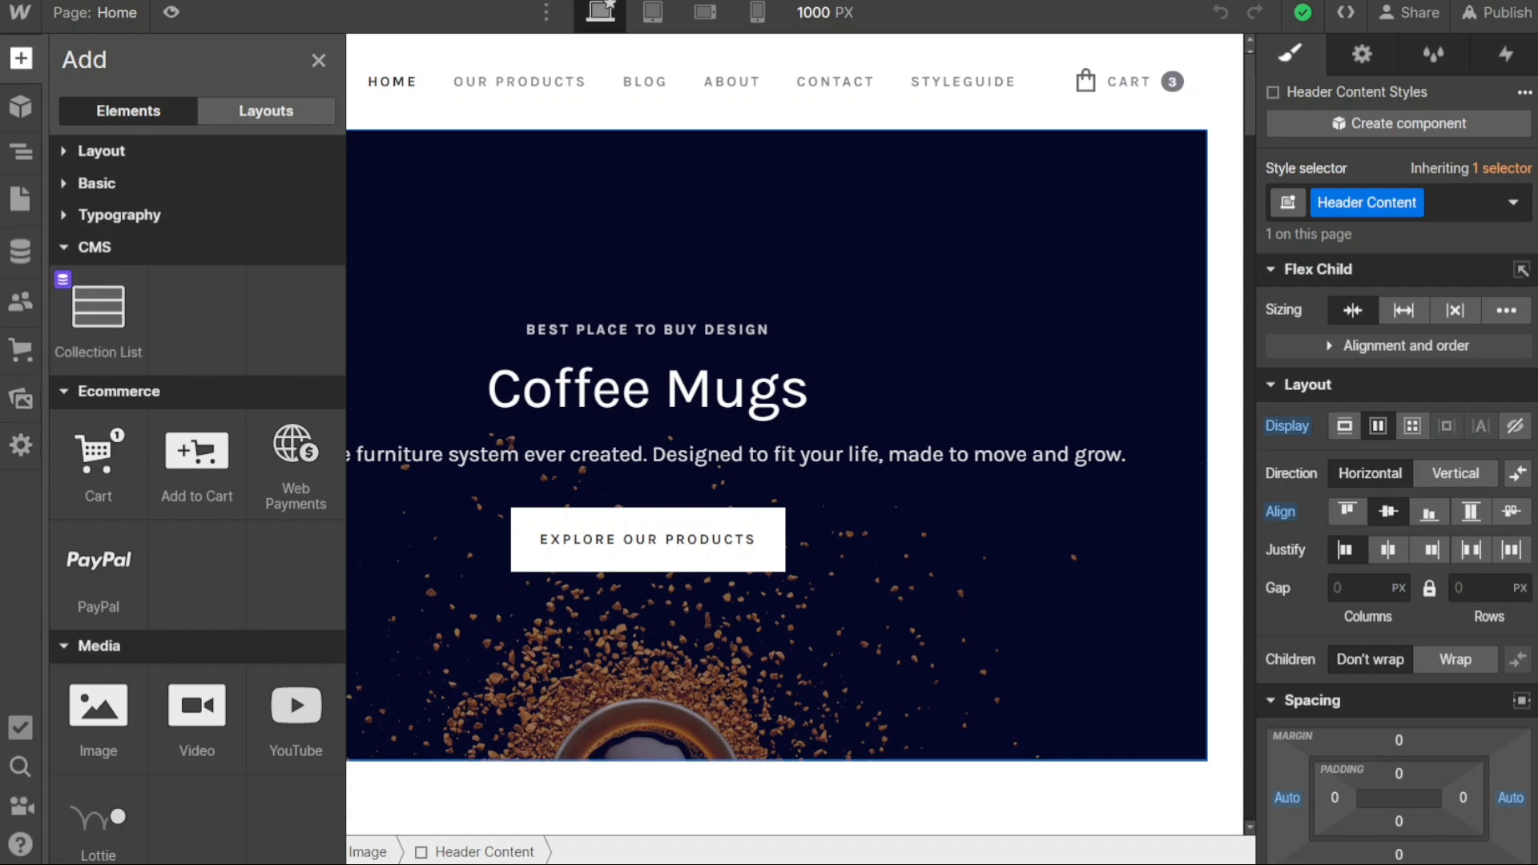
click(319, 60)
click(21, 61)
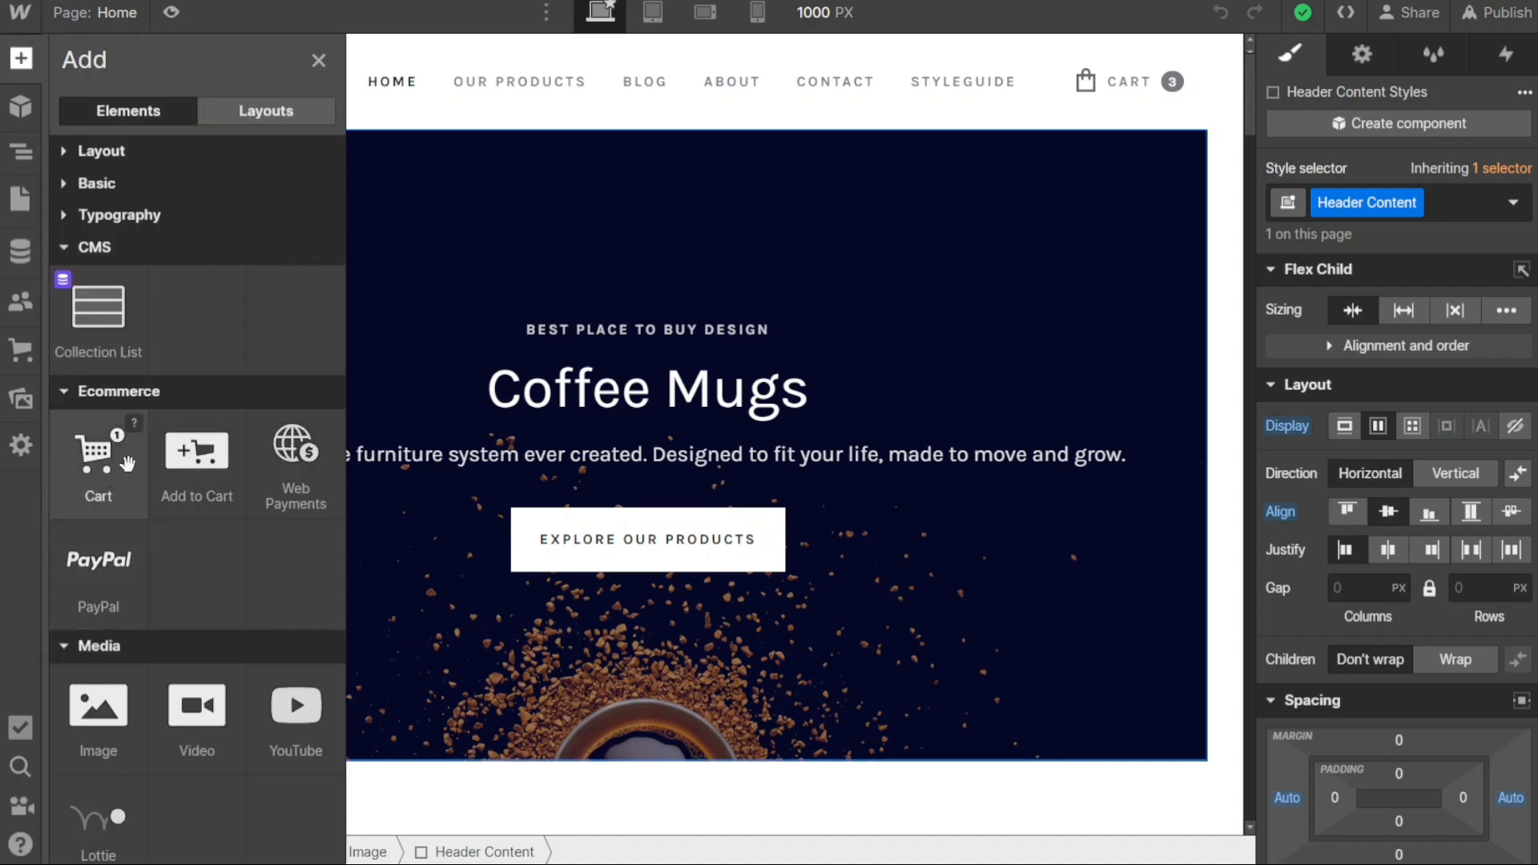
click(94, 226)
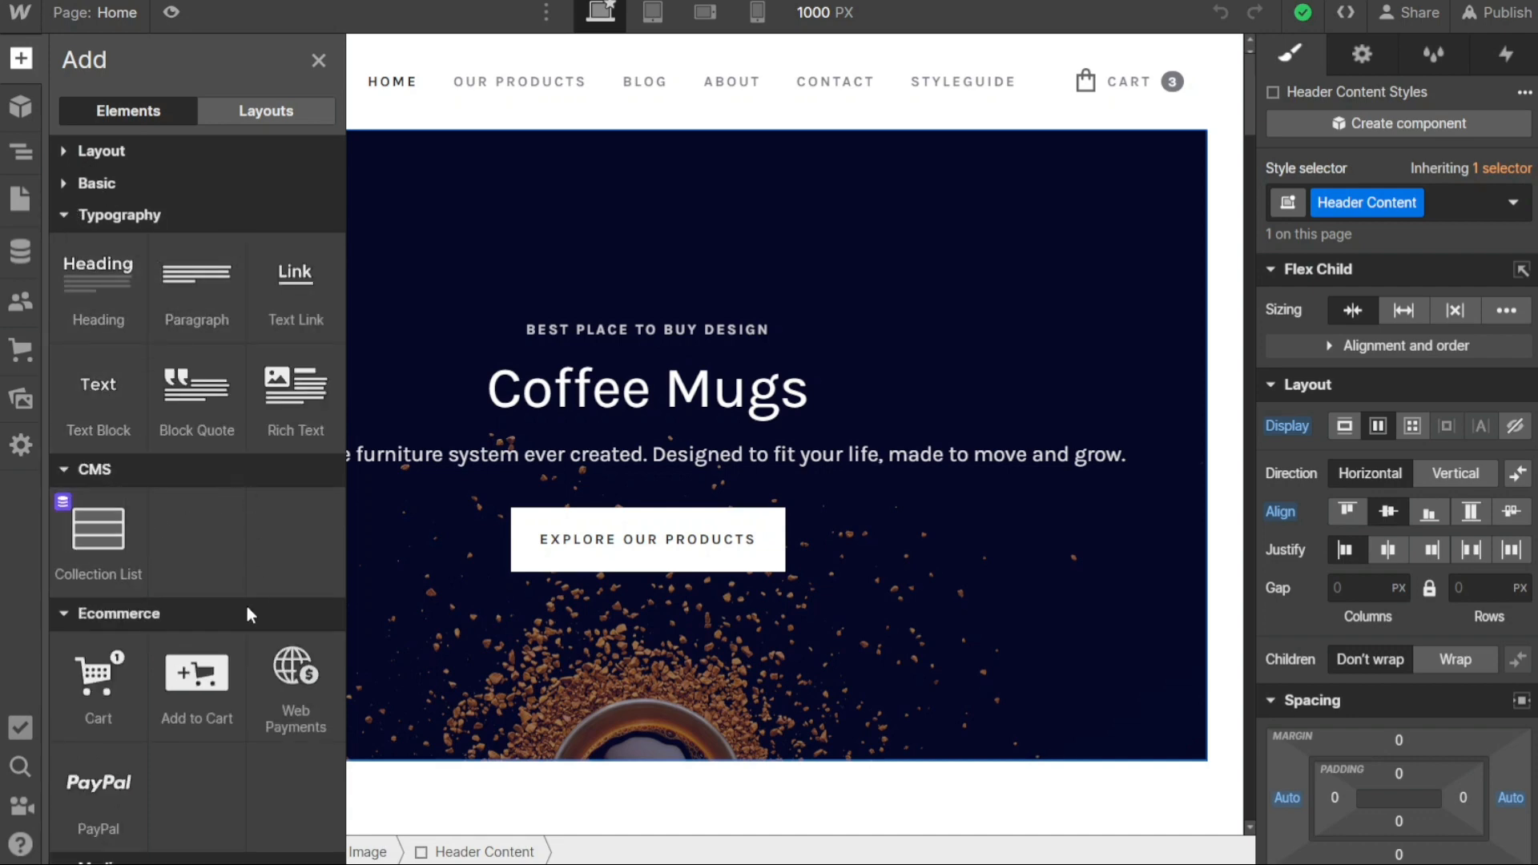
click(223, 122)
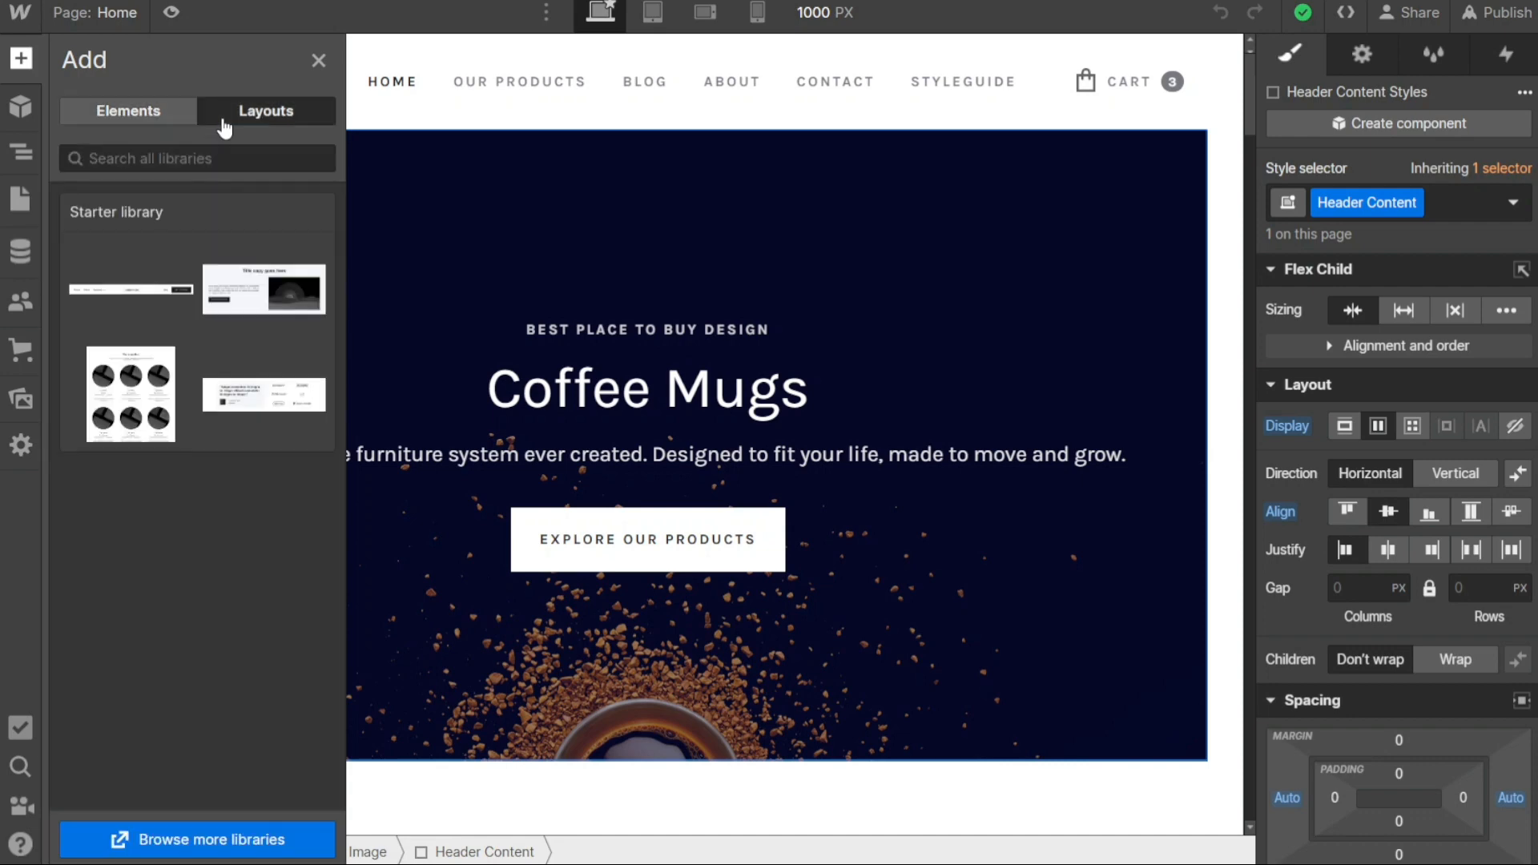
click(137, 122)
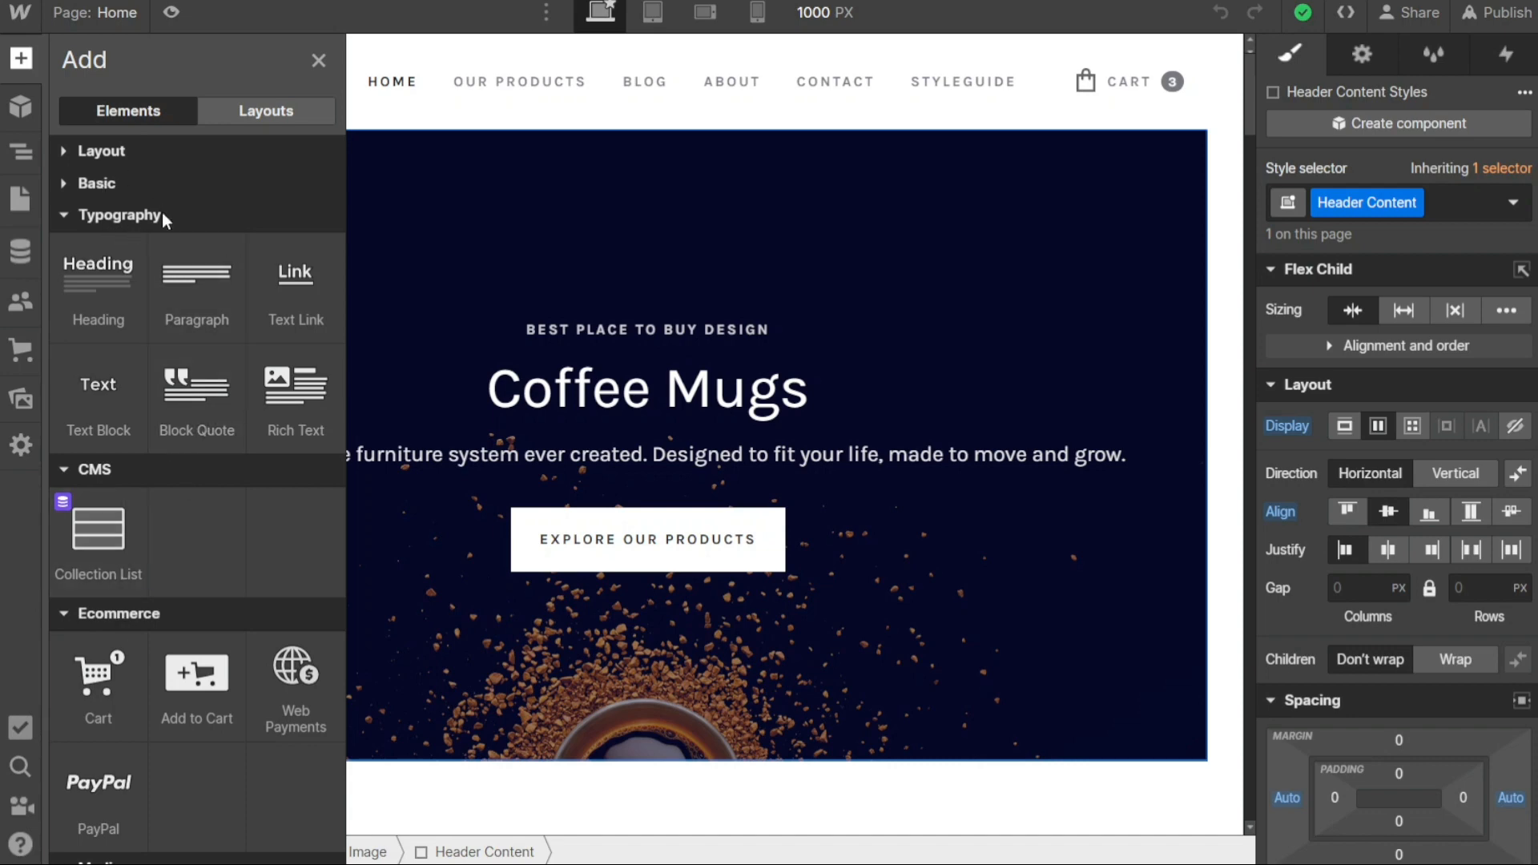
click(261, 120)
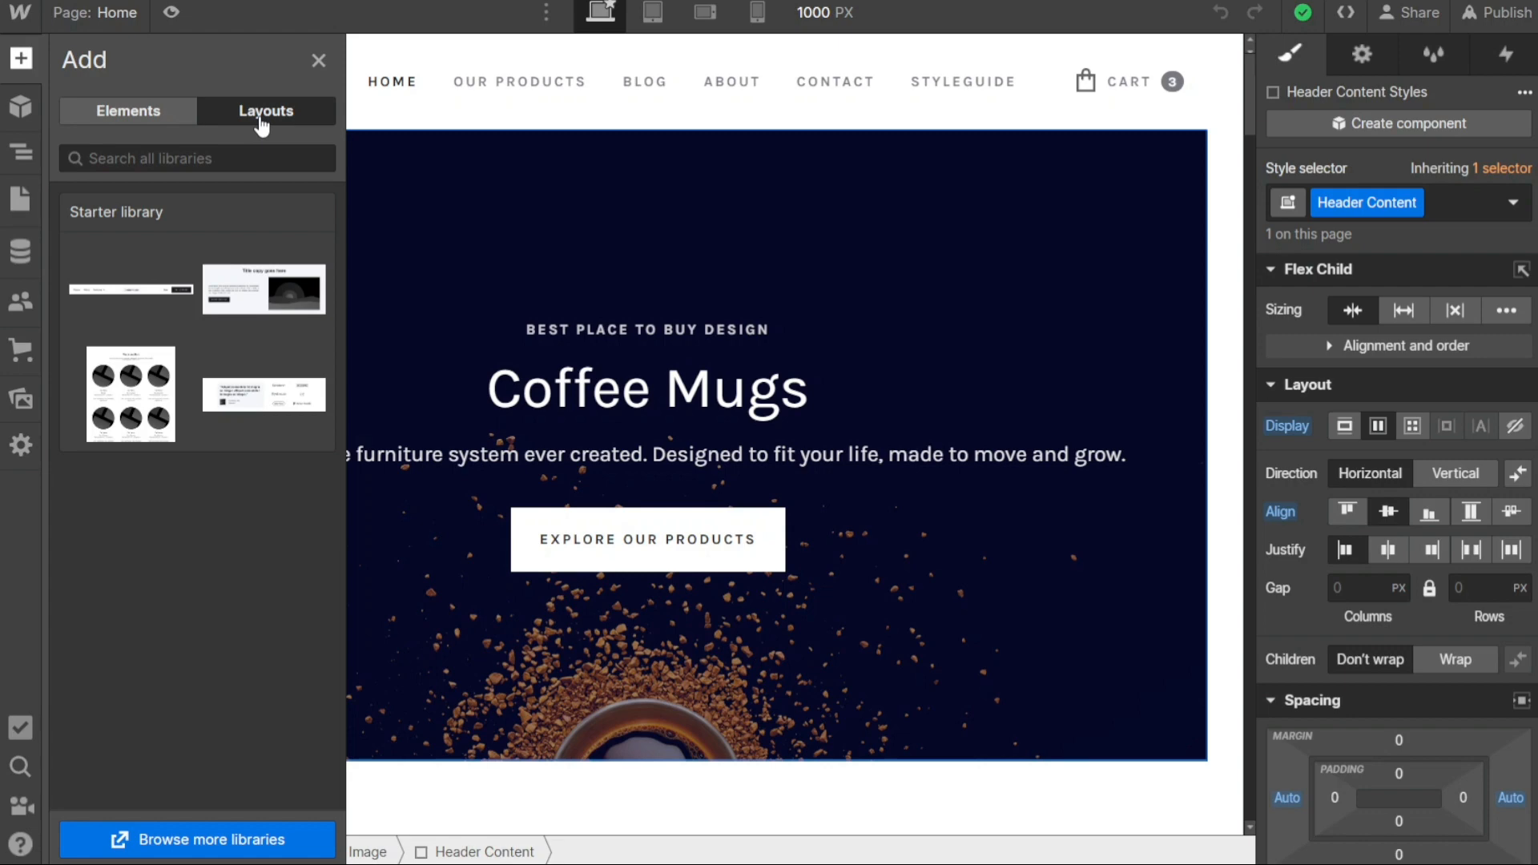
Insert an instance of the Footer component into the header content and undo the insertion
click(20, 107)
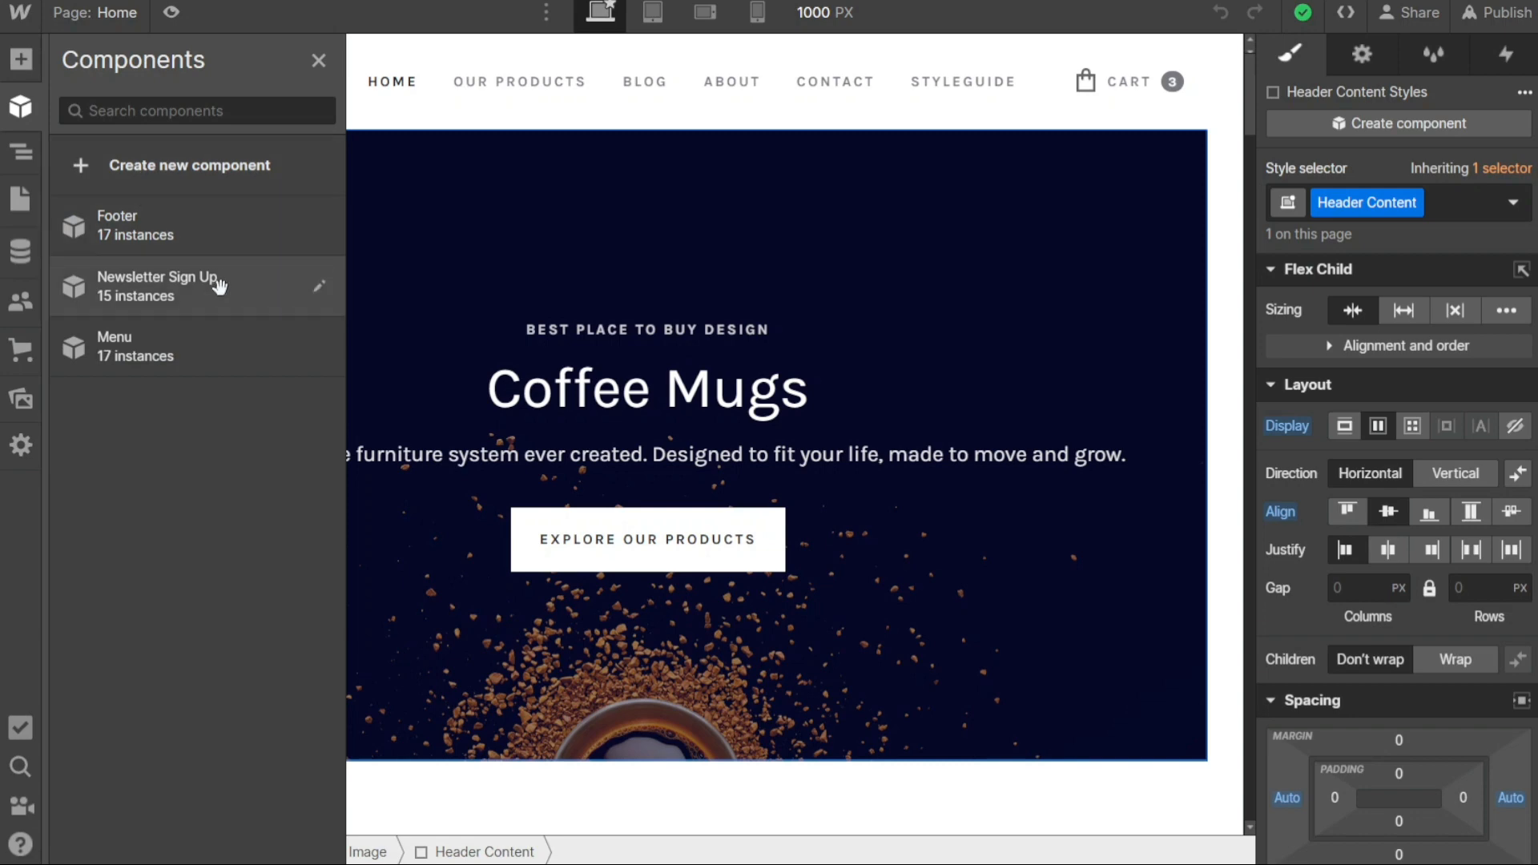
click(184, 224)
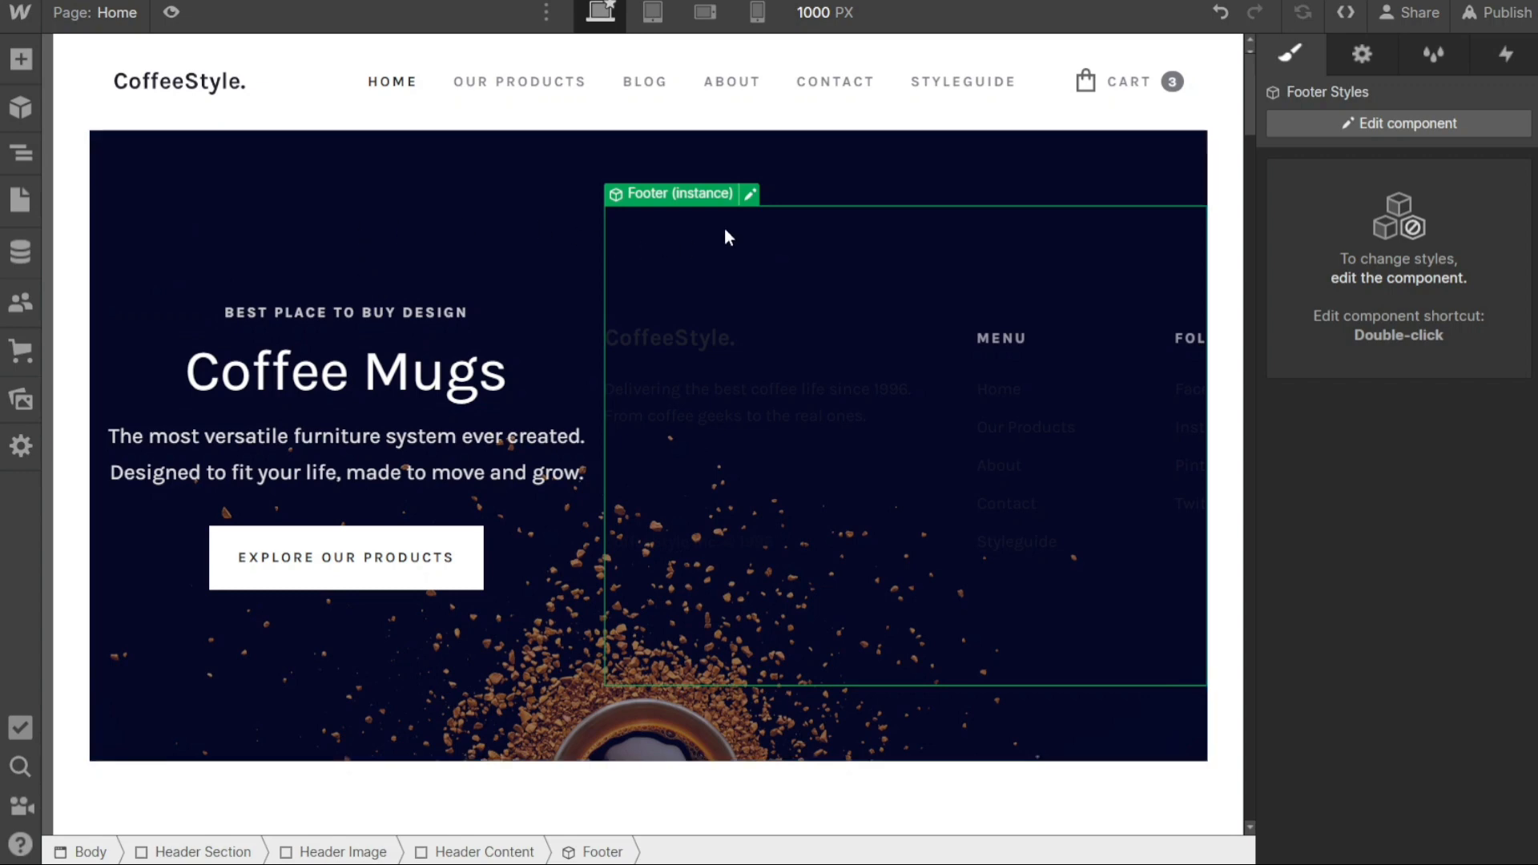
click(1221, 12)
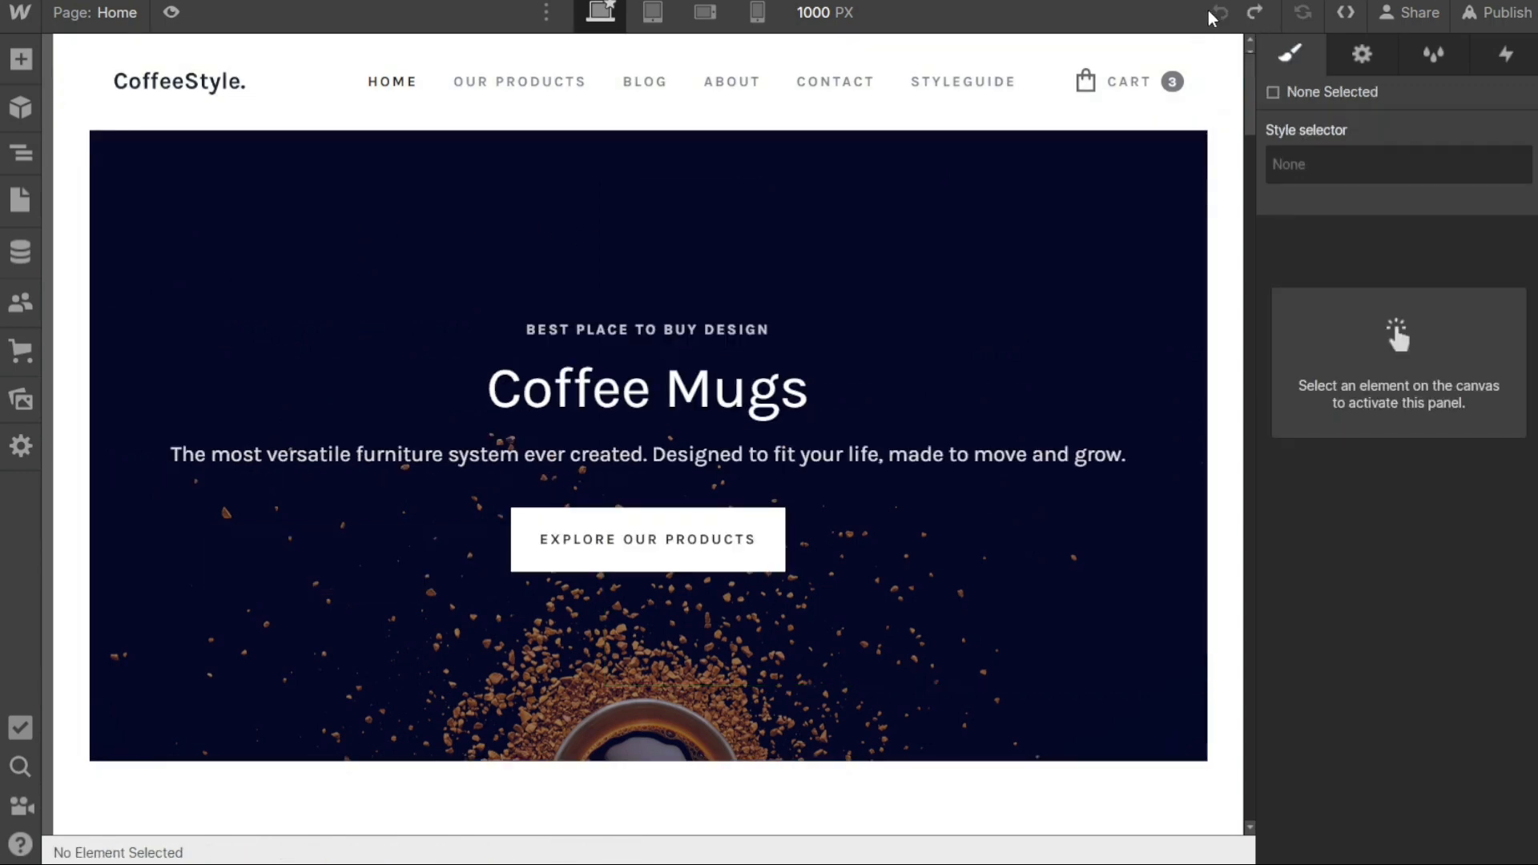
Review the Home page's element hierarchy and open the Contact page from the site's static pages
click(16, 166)
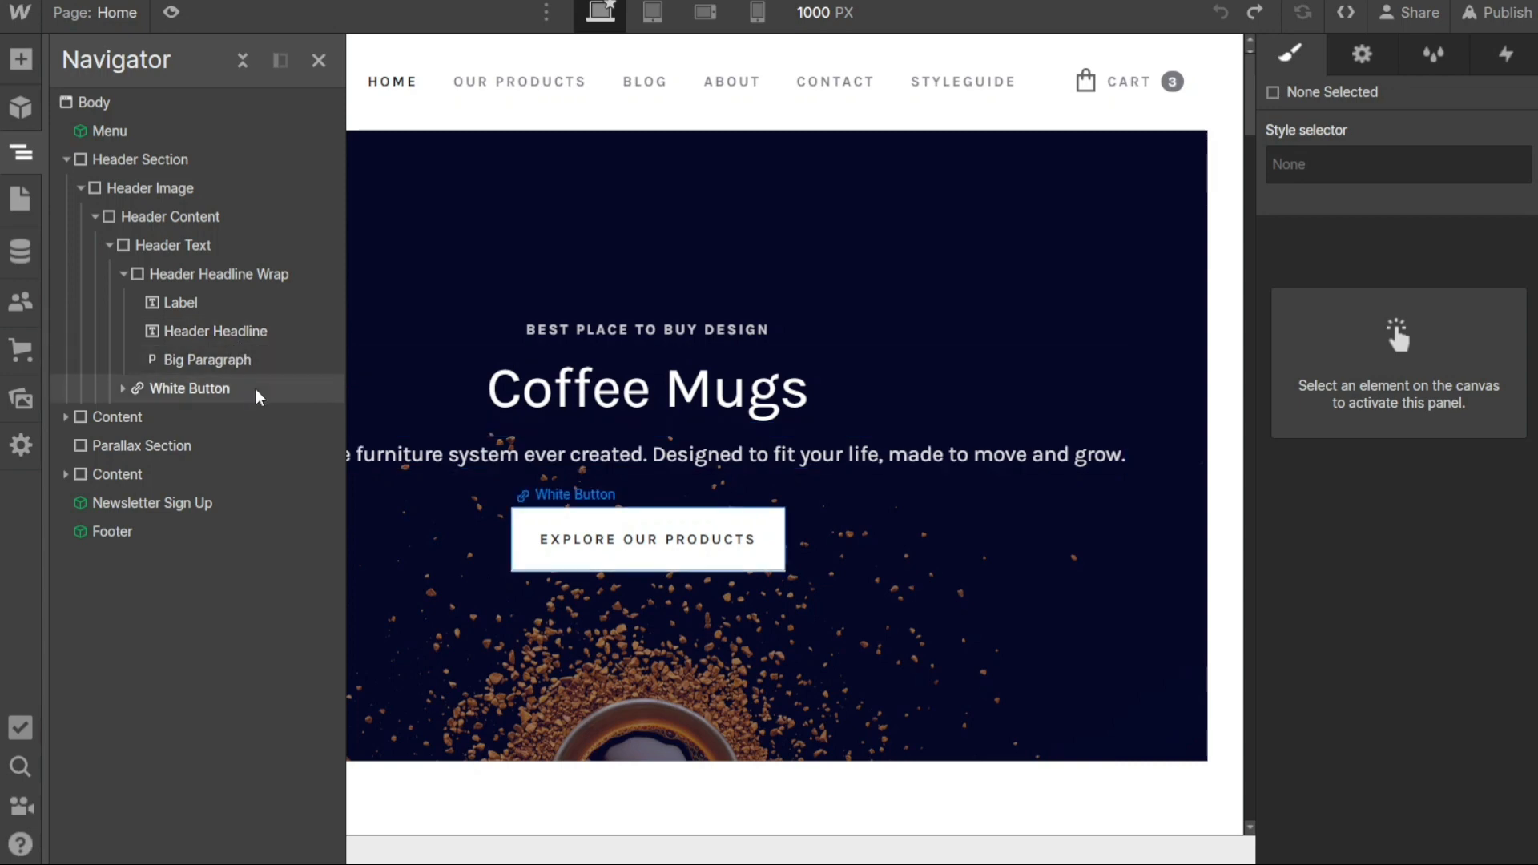
click(20, 199)
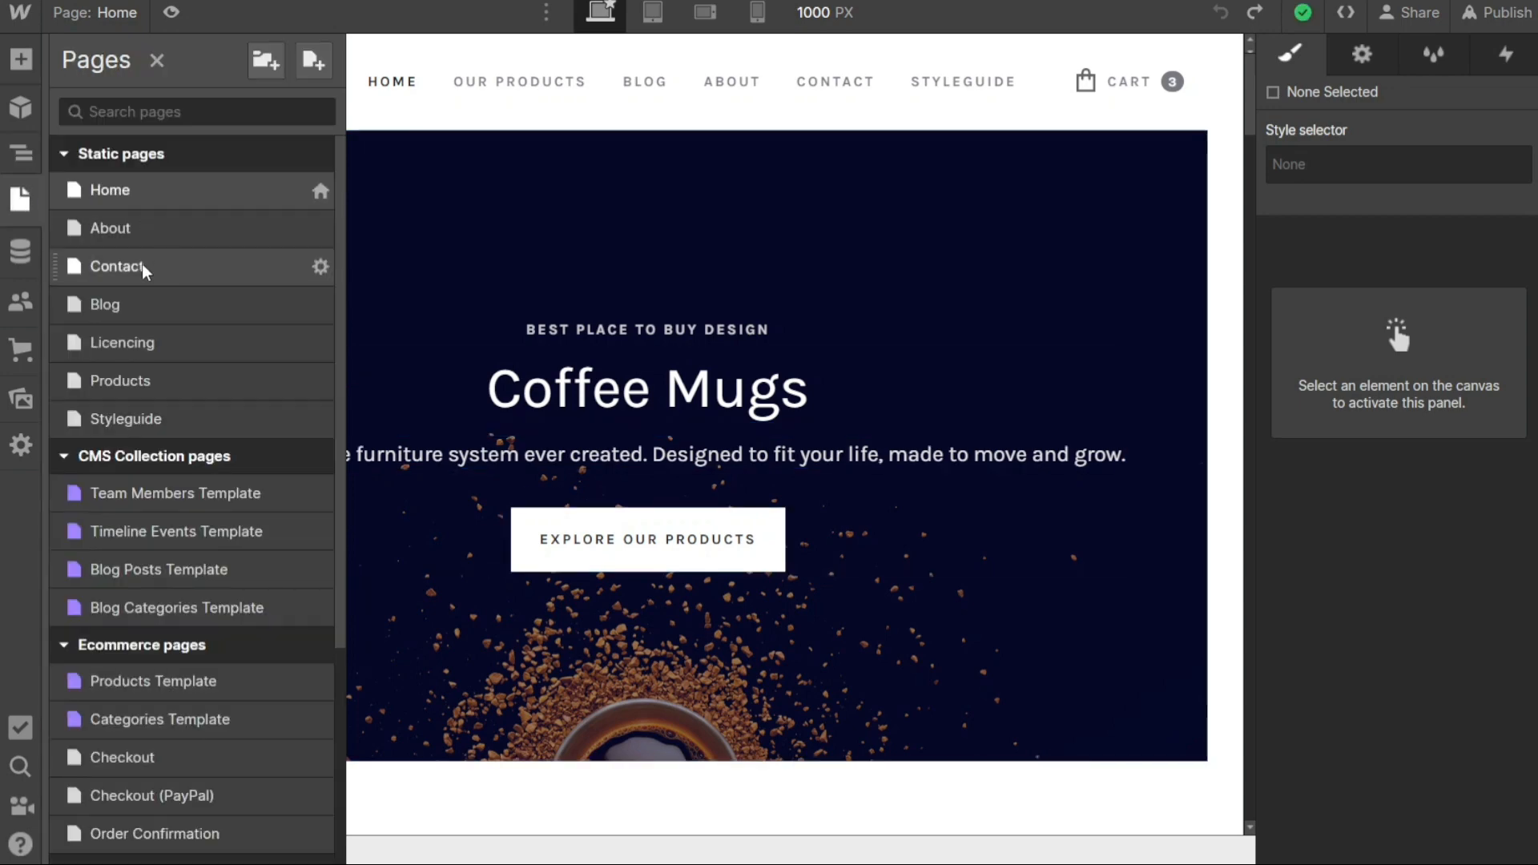
click(145, 267)
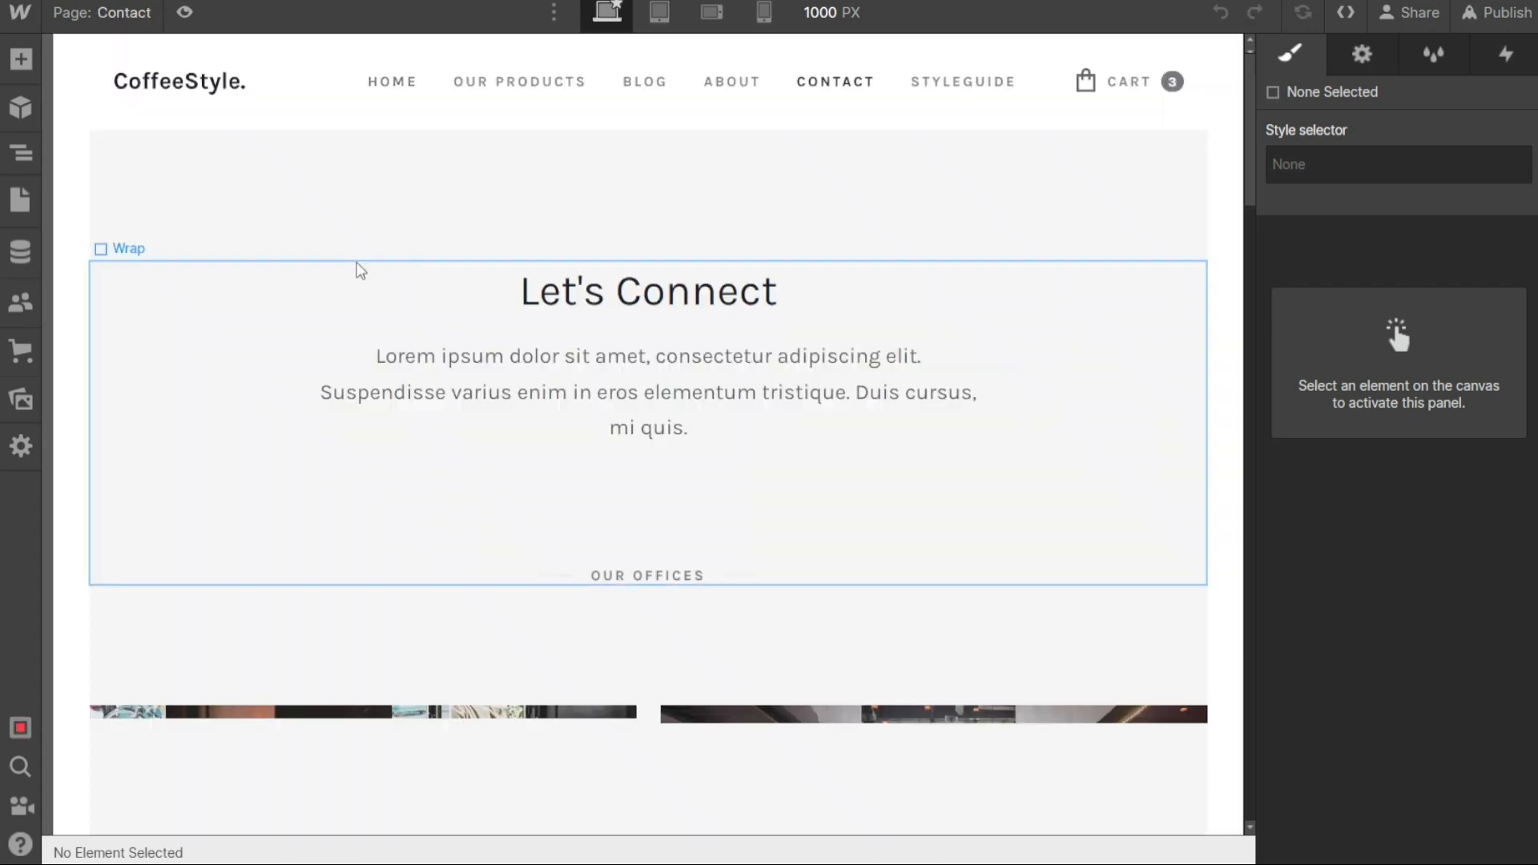
click(20, 199)
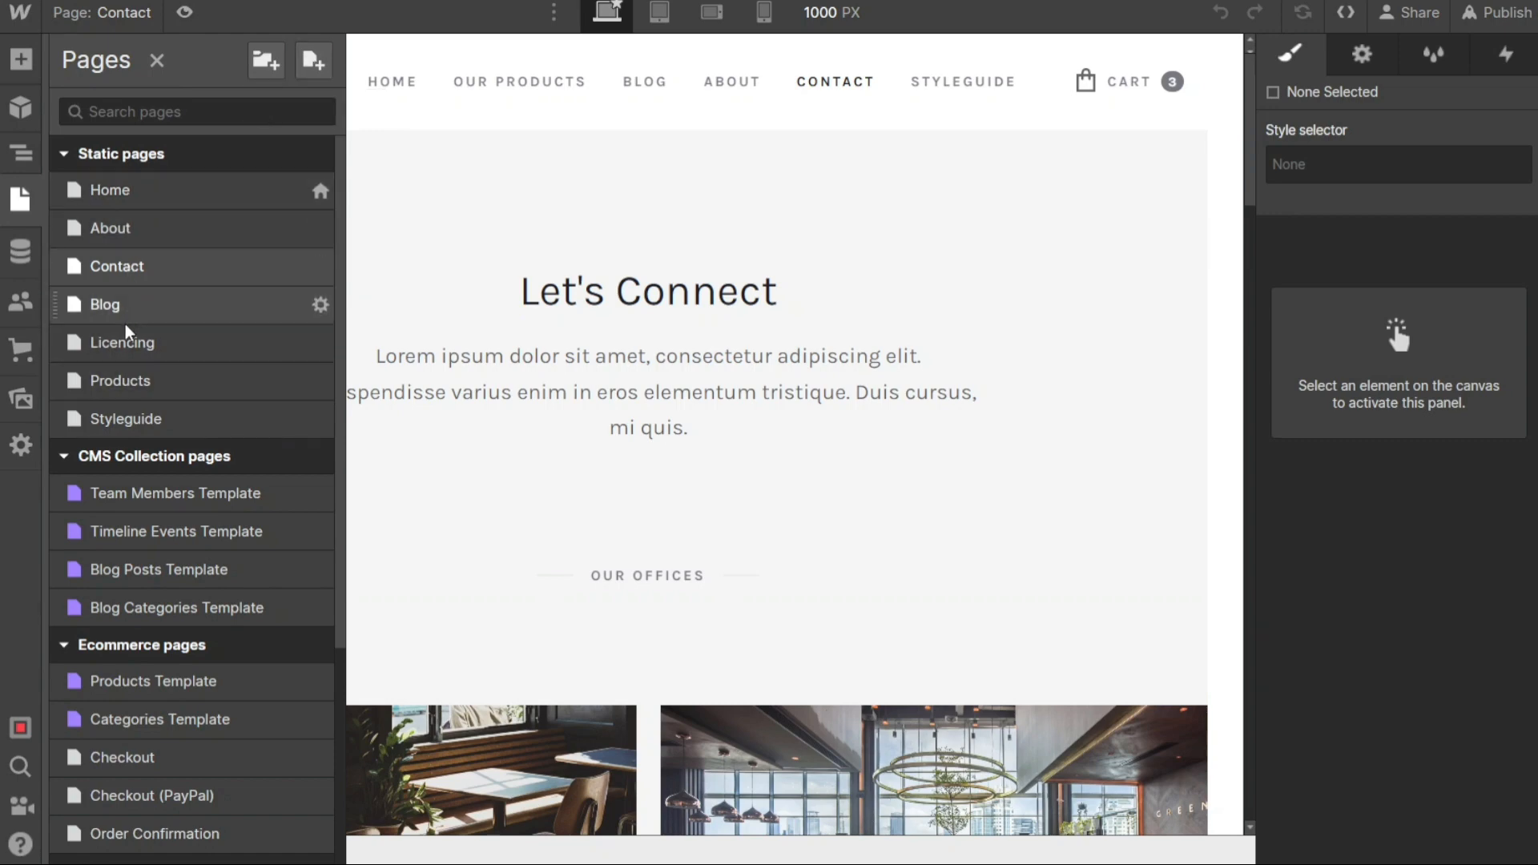
View the site's CMS collections and the introduction to the Users feature, dismissing it without enabling Users
click(21, 267)
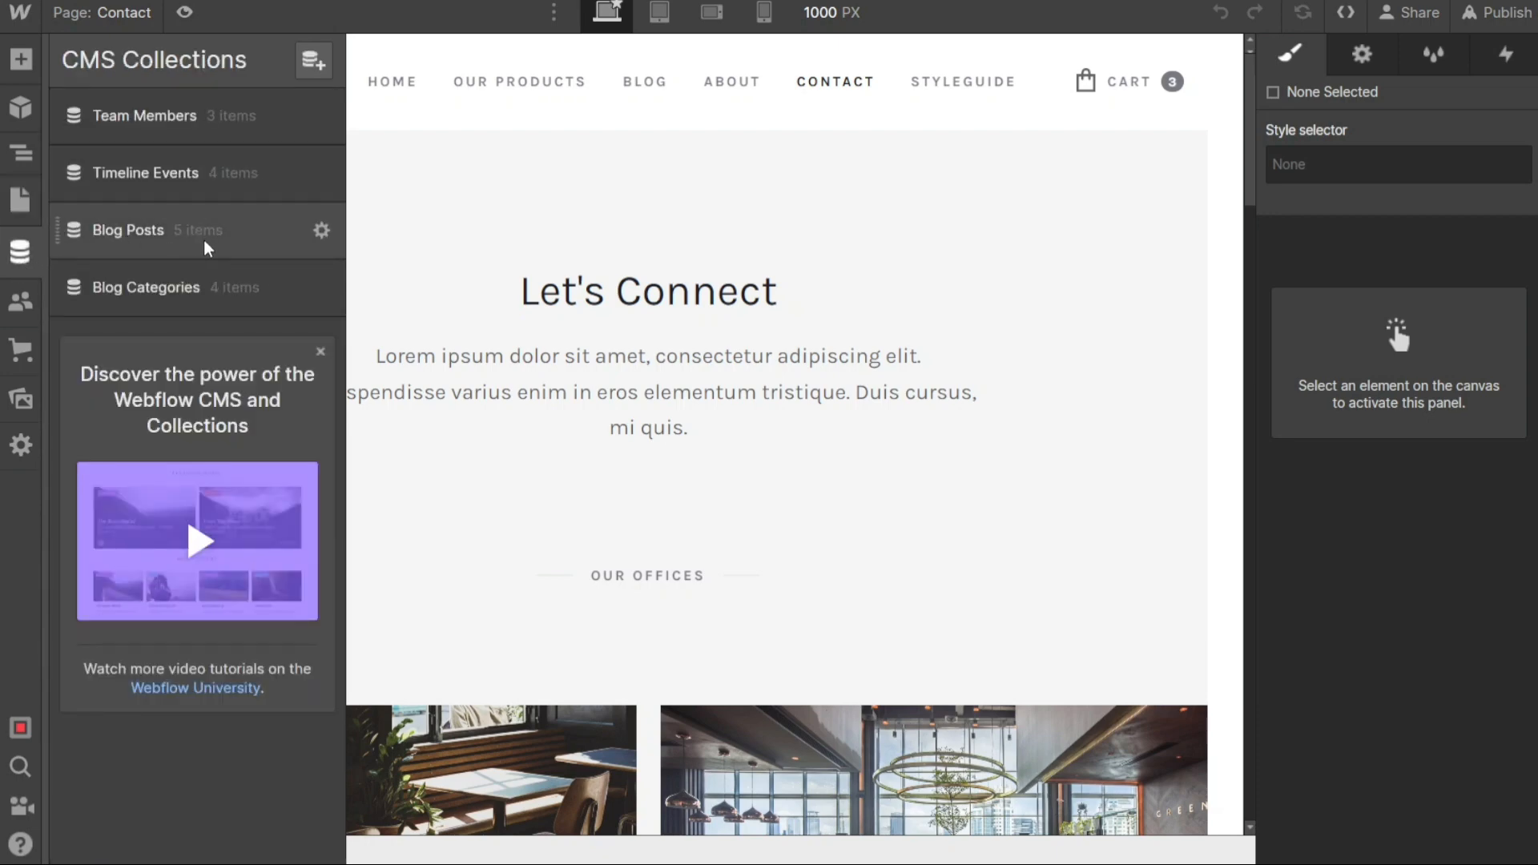
drag(206, 248, 644, 96)
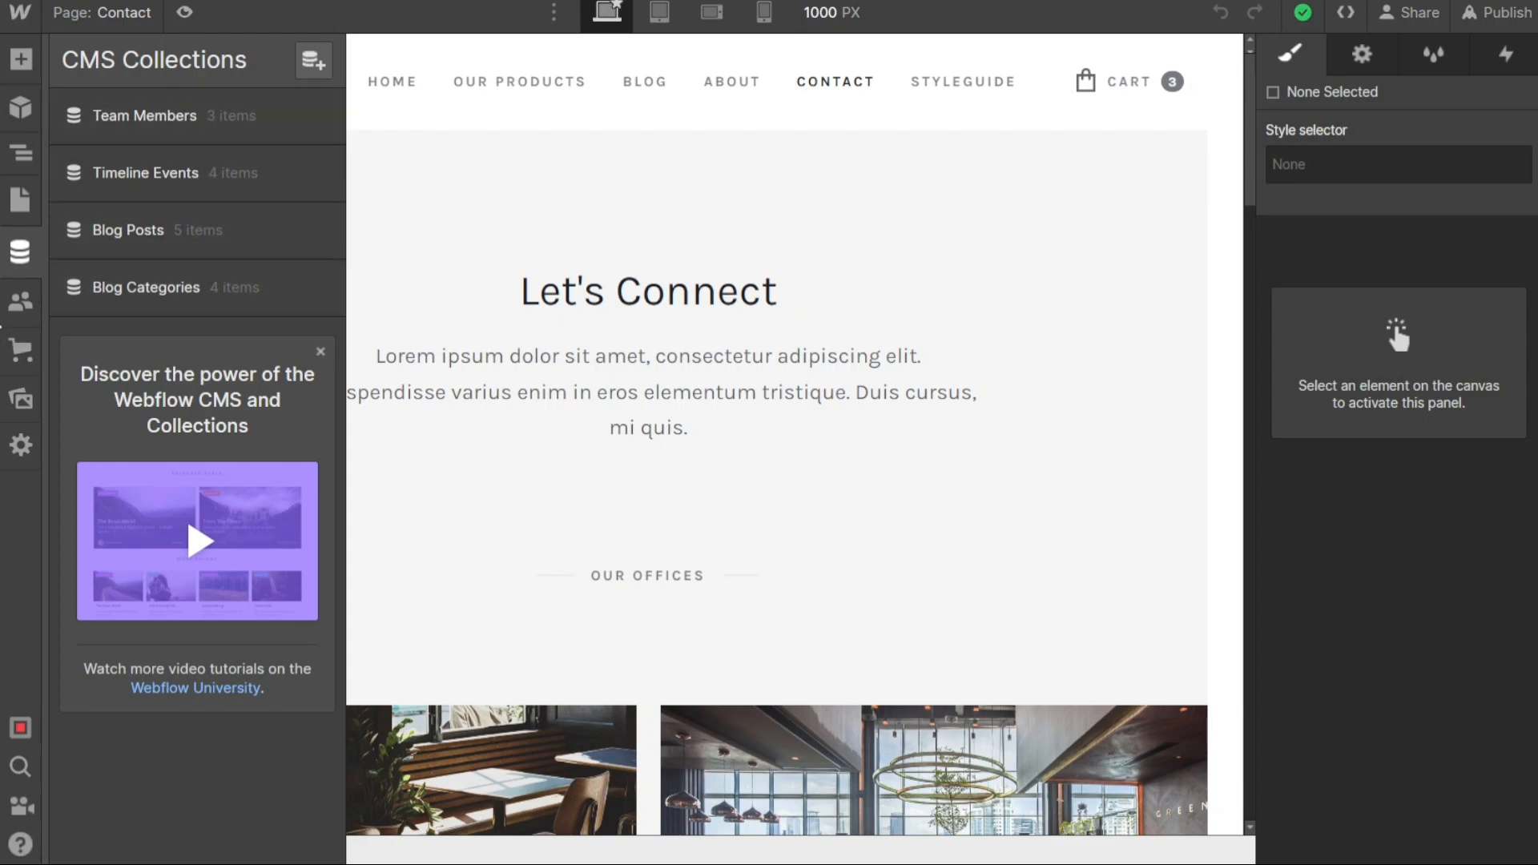
click(18, 304)
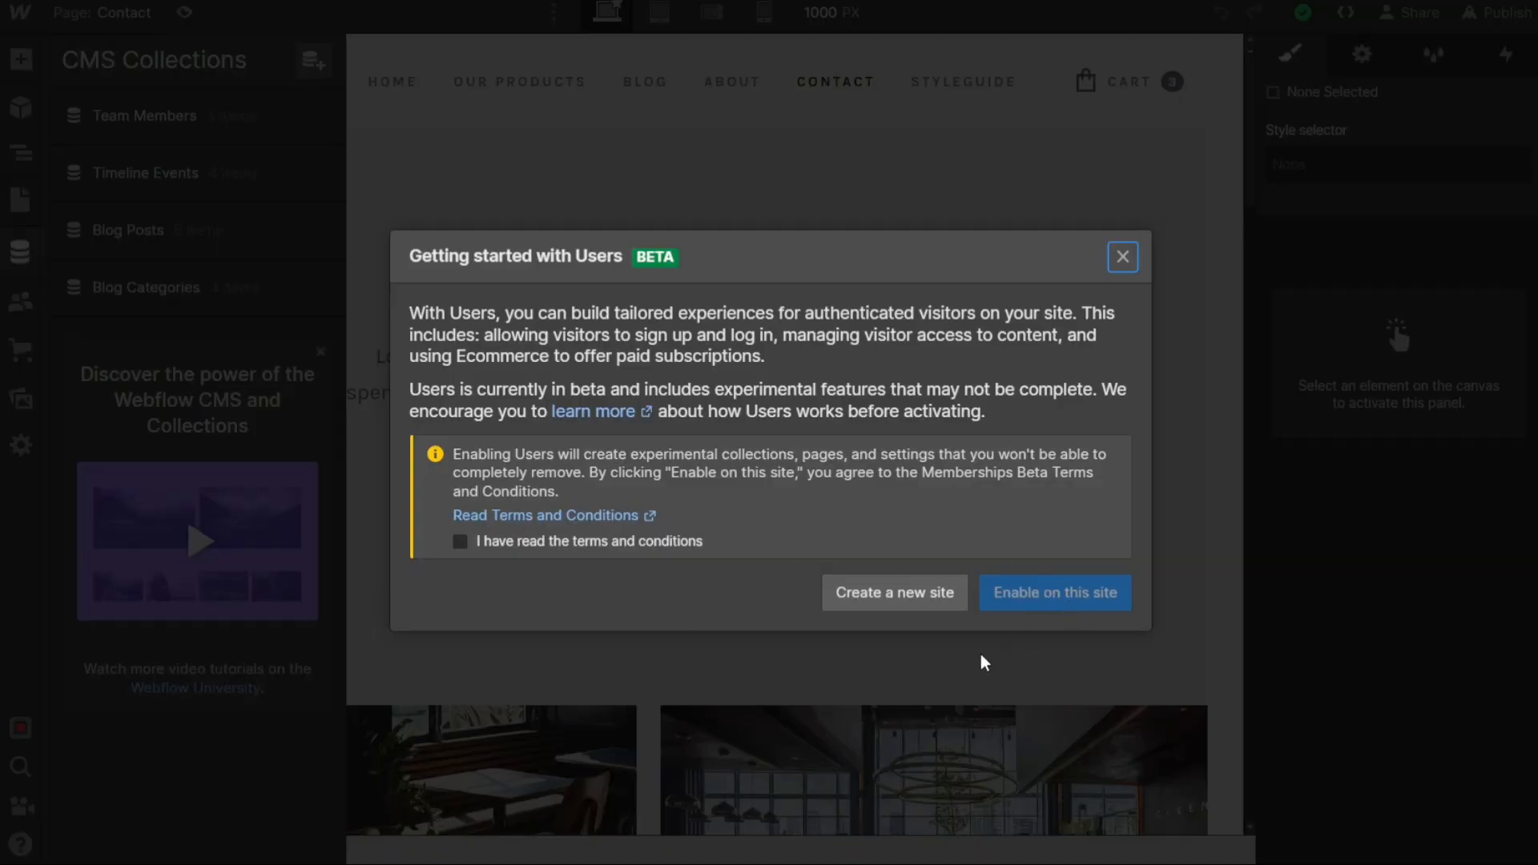
click(1121, 256)
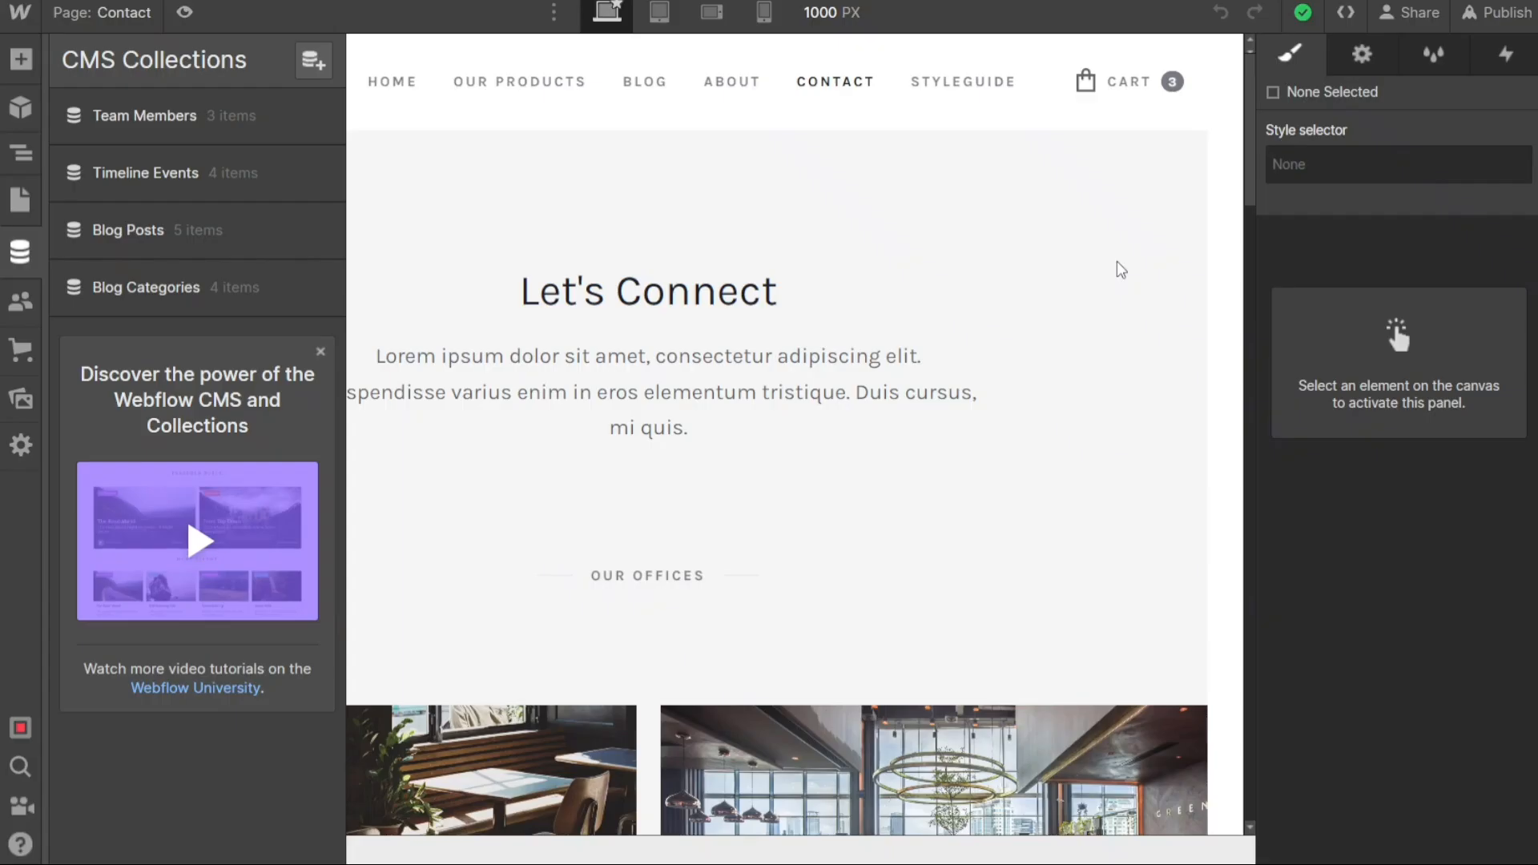
View the Ecommerce section's product list, close it, and look over the Contact page's contact details
click(21, 350)
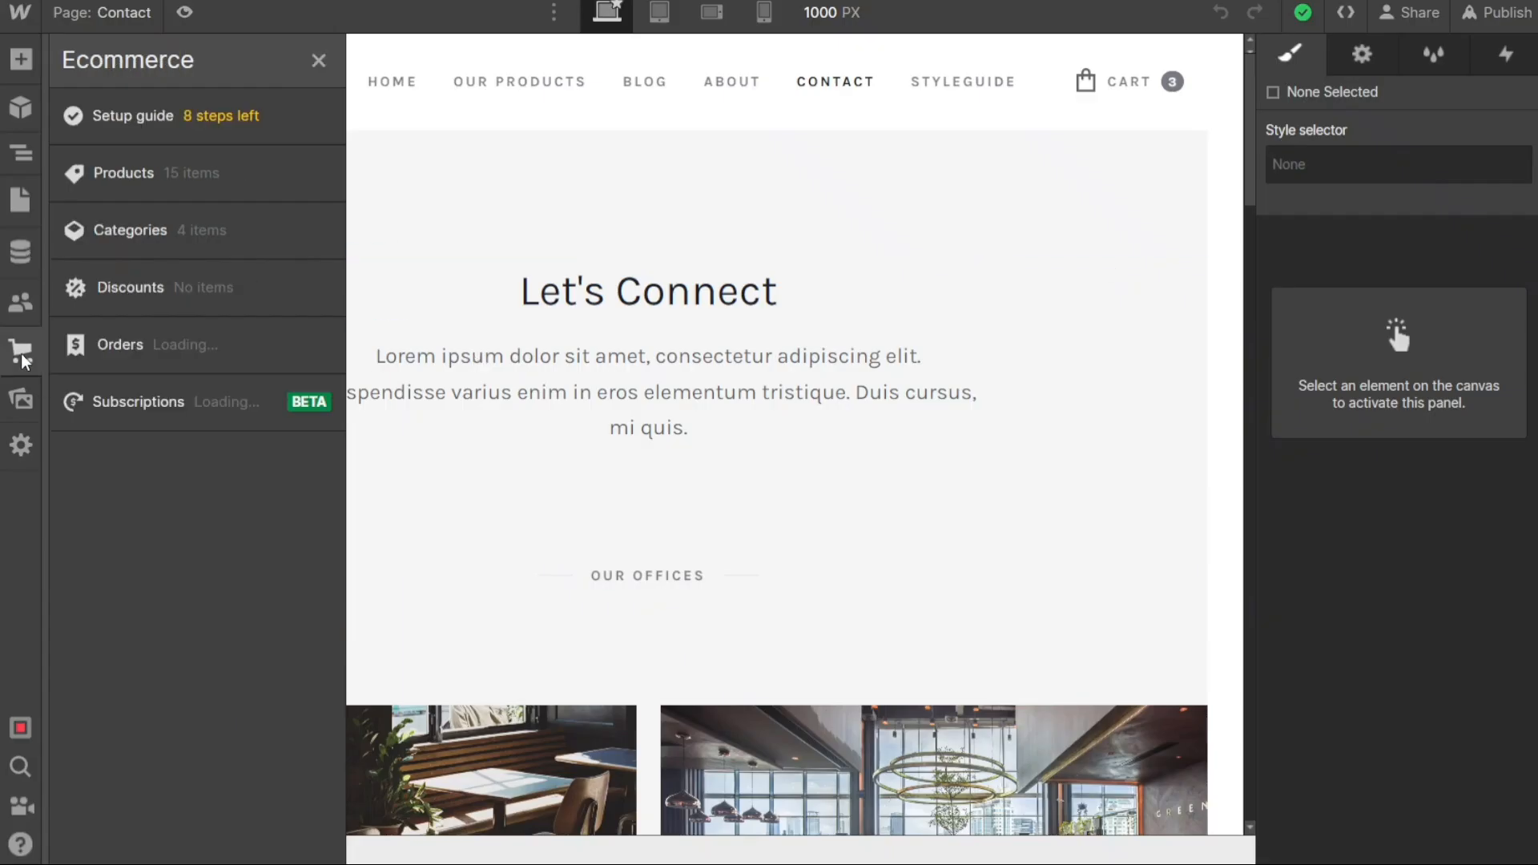
click(158, 170)
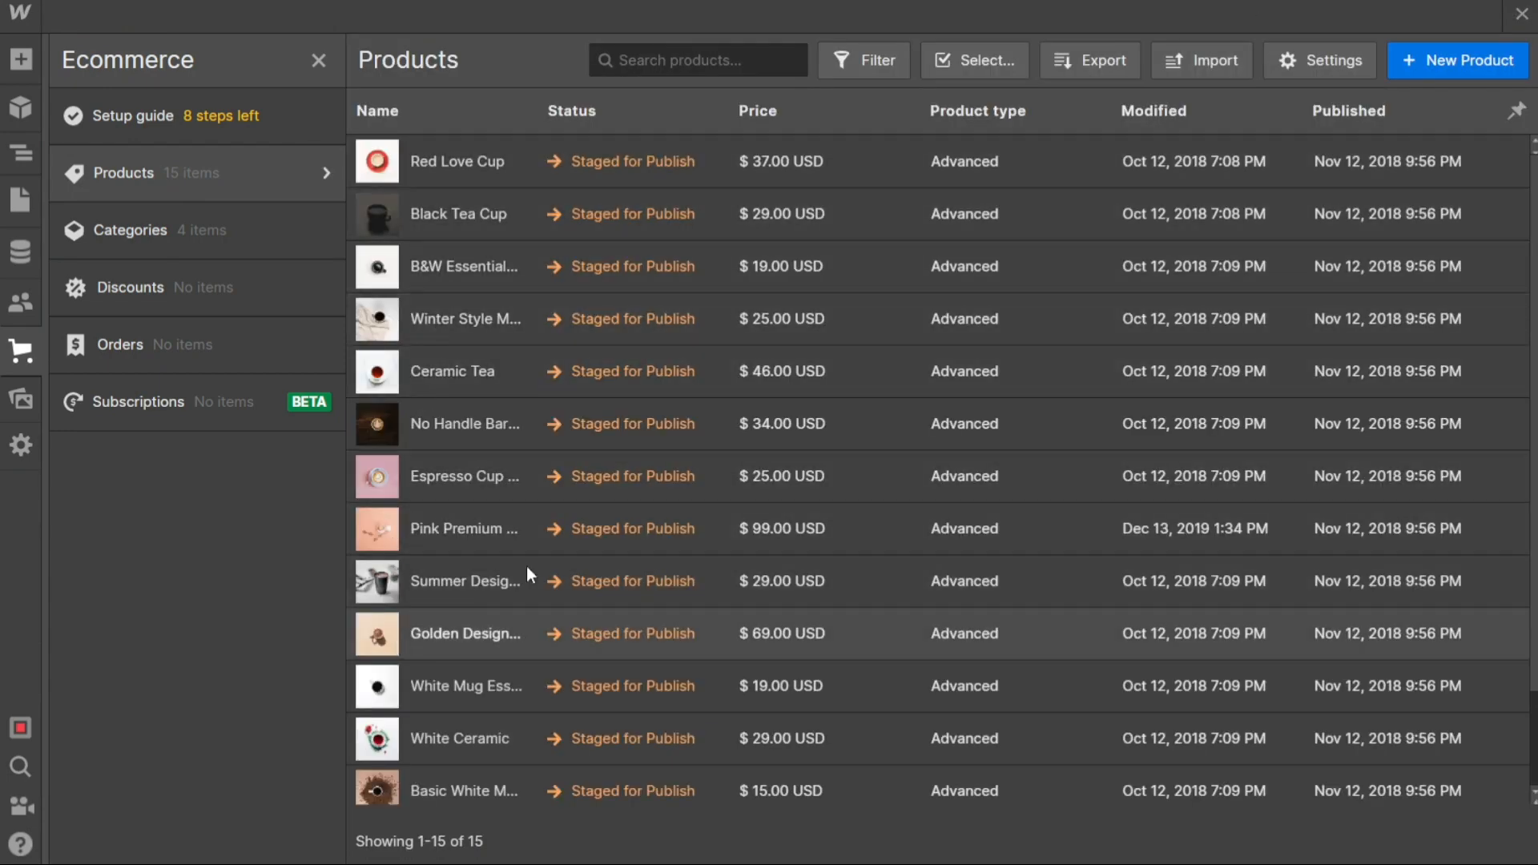
click(1522, 14)
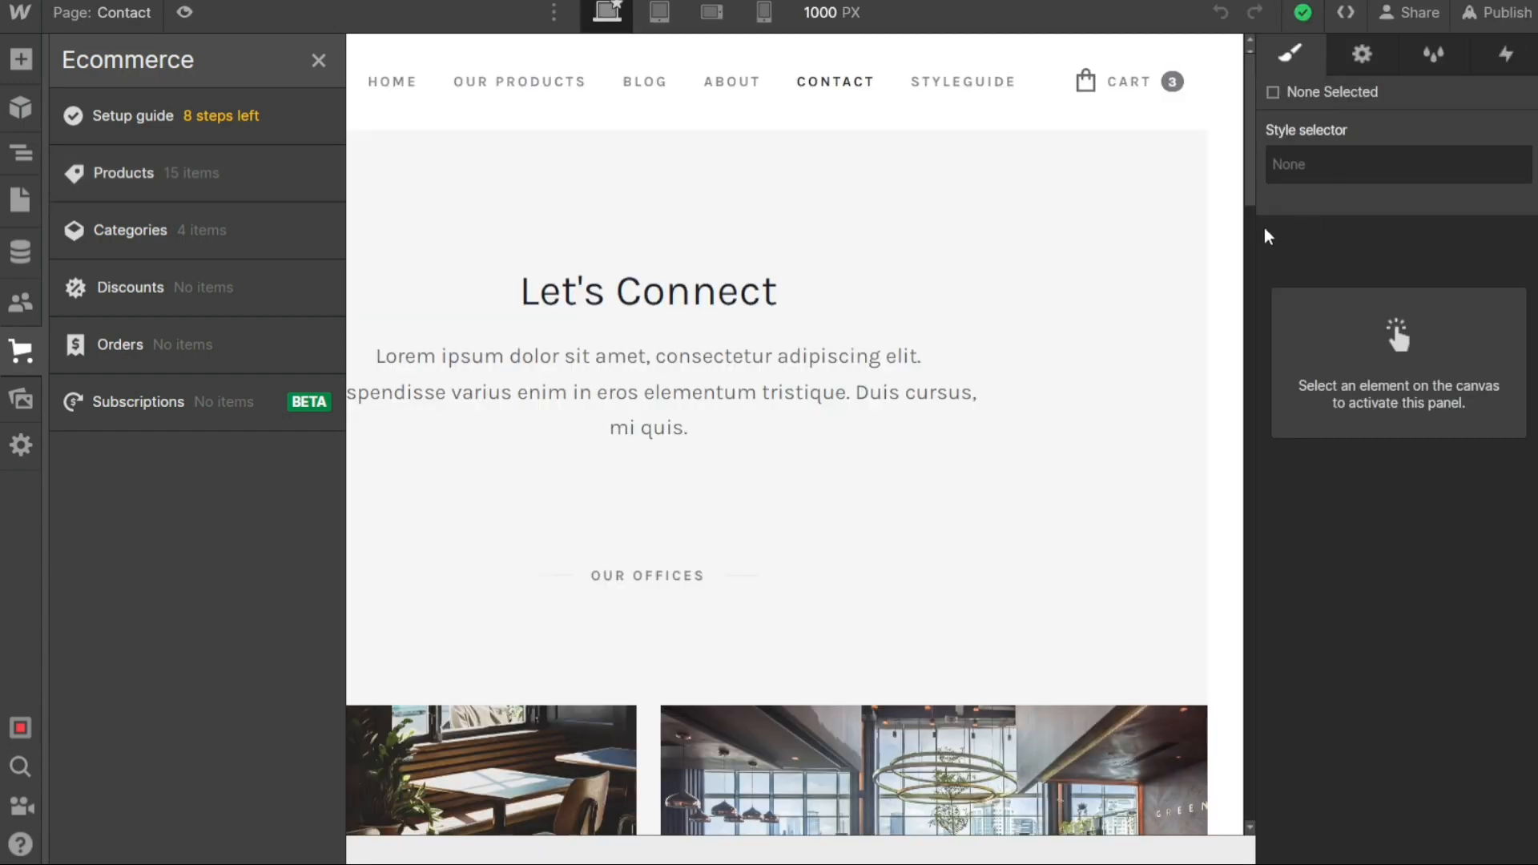
drag(1248, 190, 1205, 446)
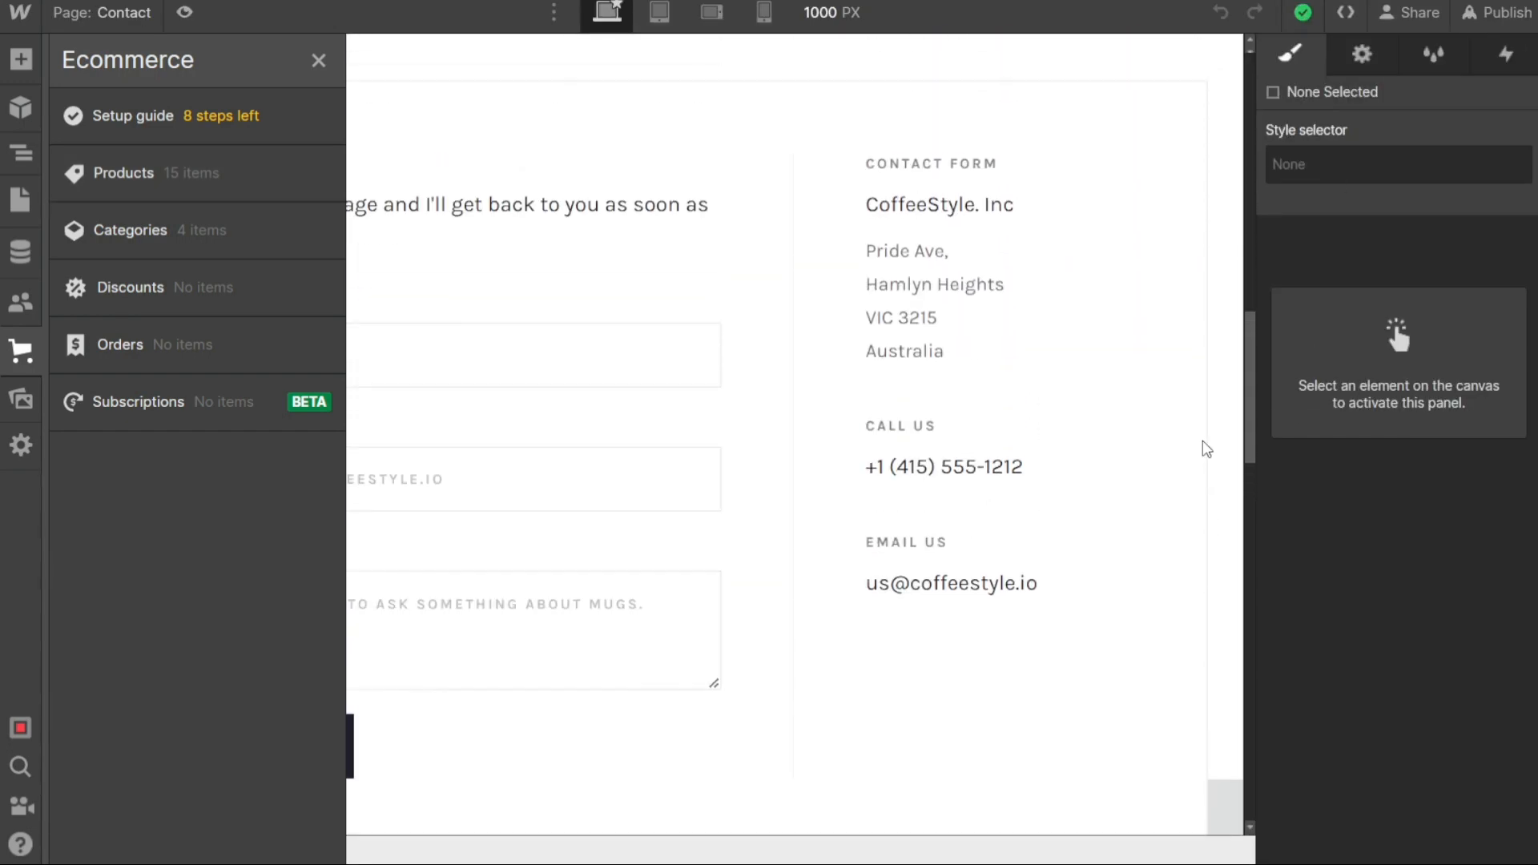
View the site's assets, switch to the Home page and look over its product listings
click(24, 403)
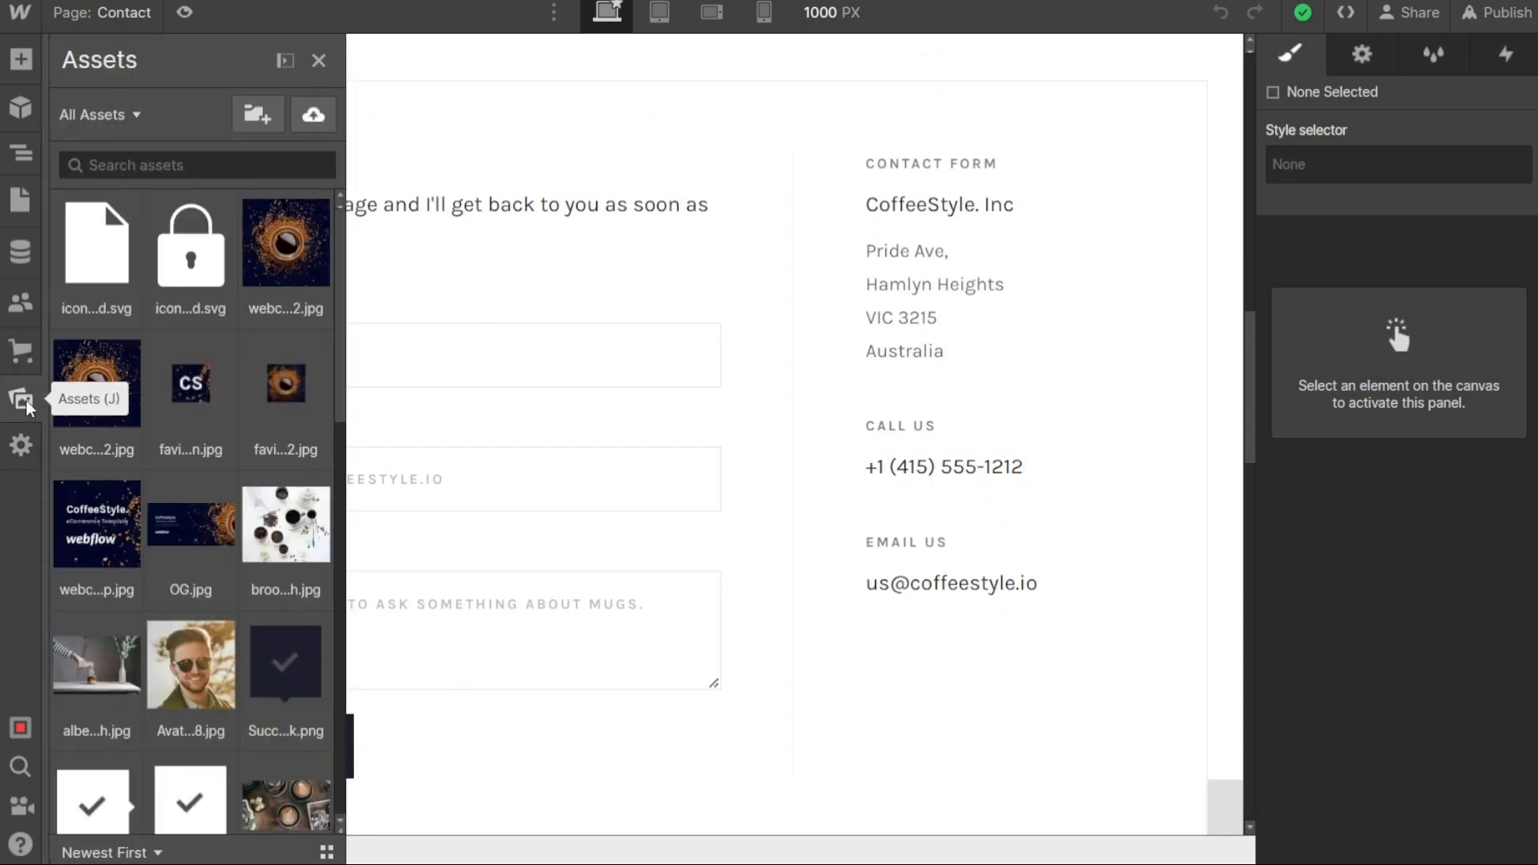
click(120, 20)
click(137, 194)
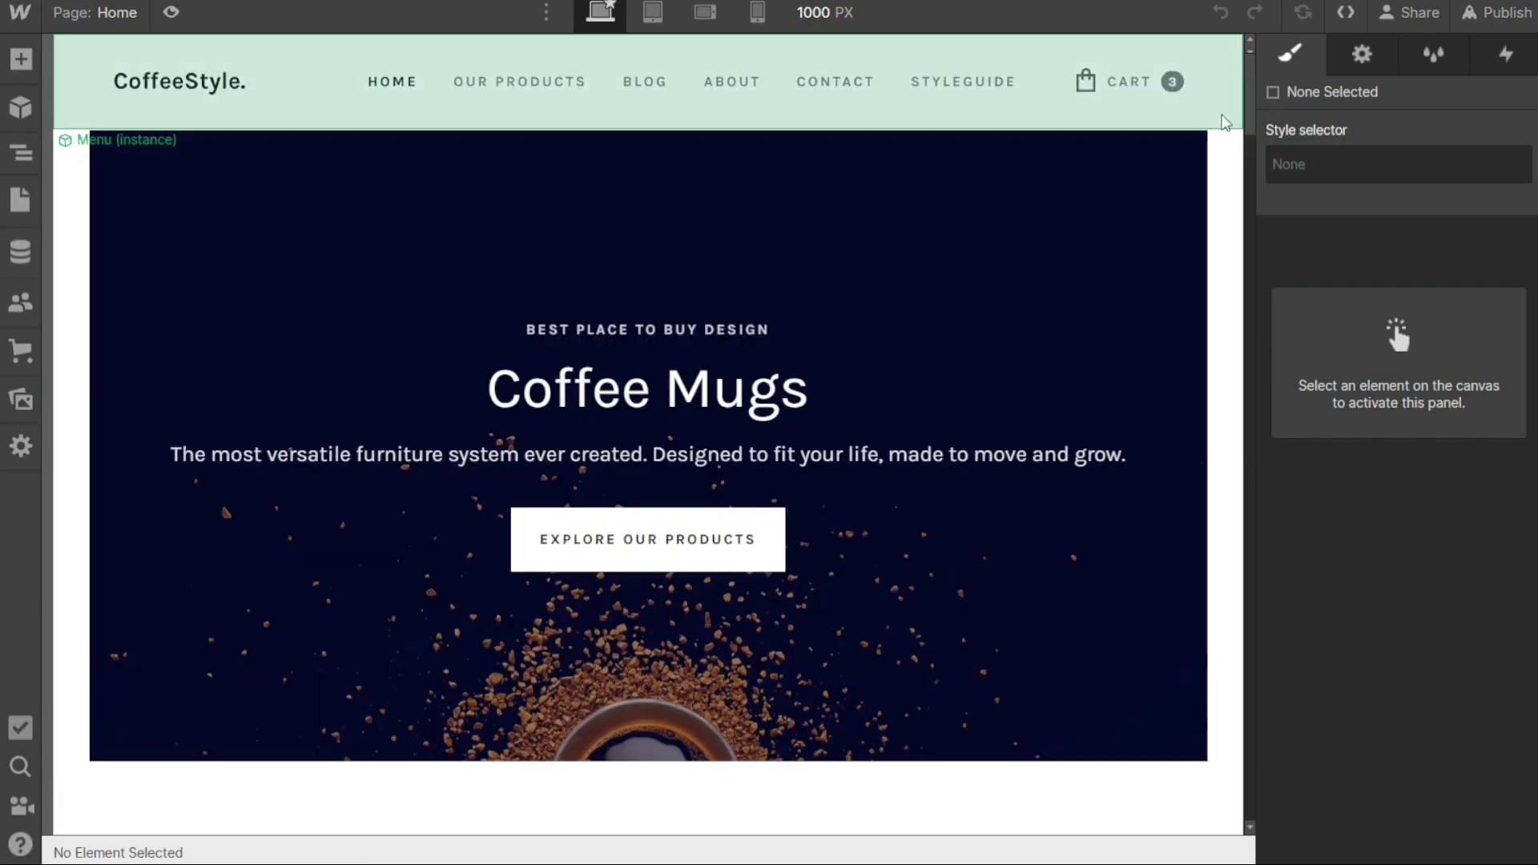
drag(1248, 120, 1240, 392)
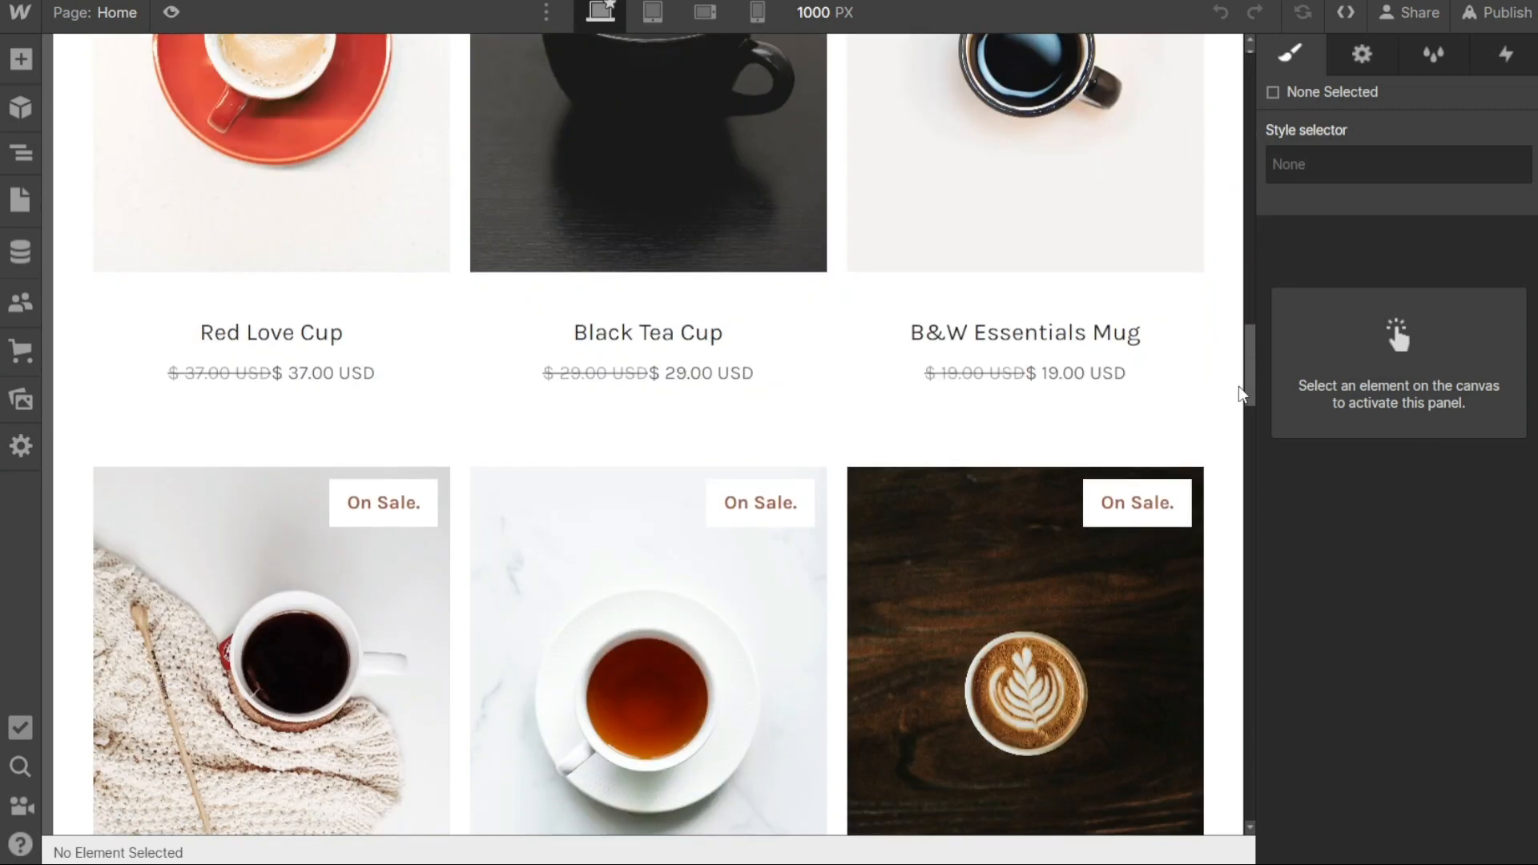
View the site settings categories, close them, and return to the Home page's header
click(19, 448)
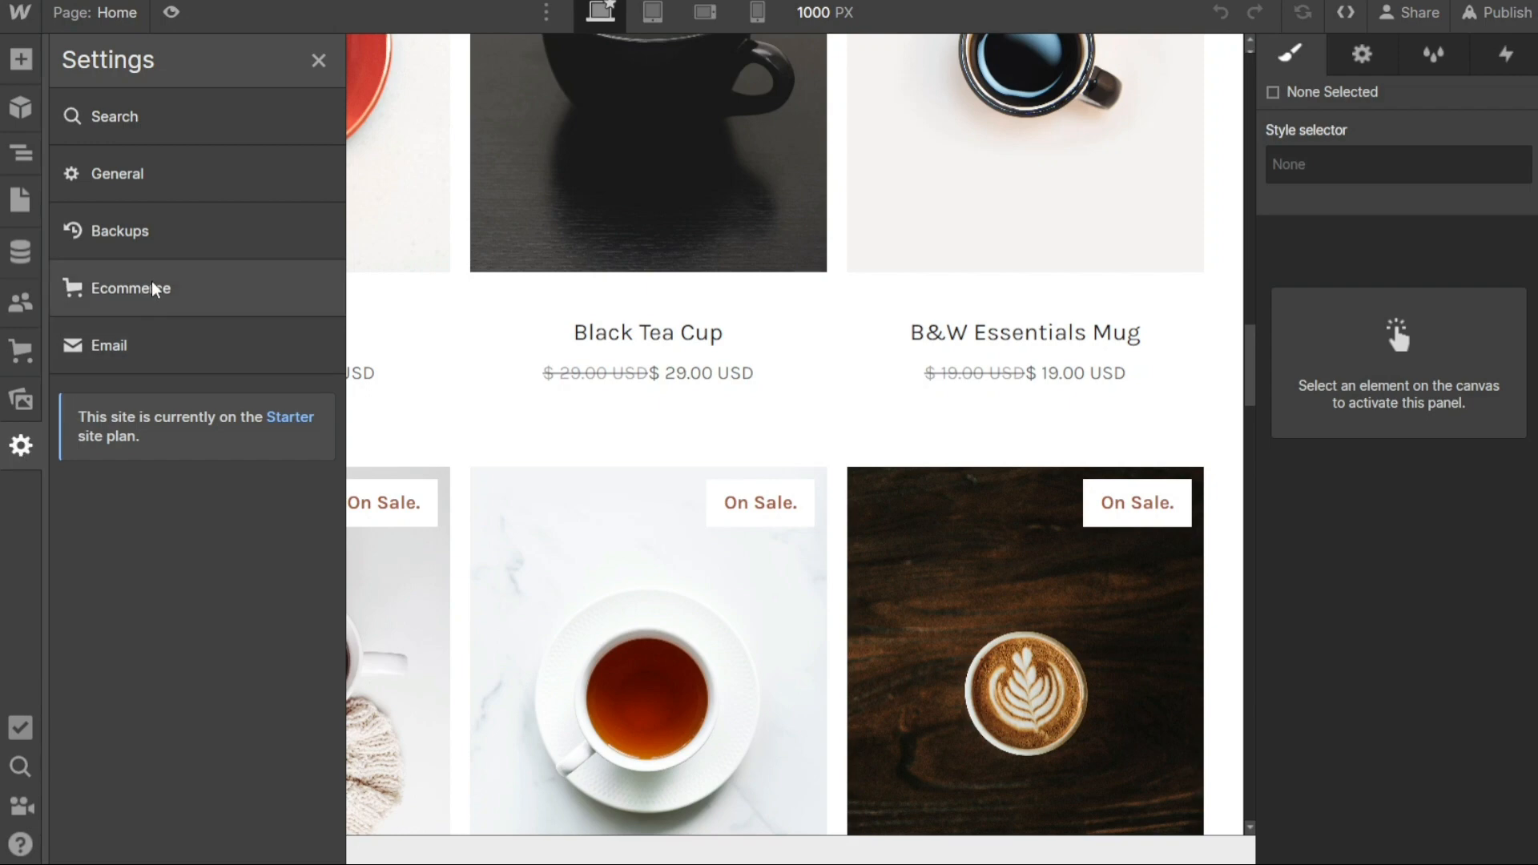
click(318, 60)
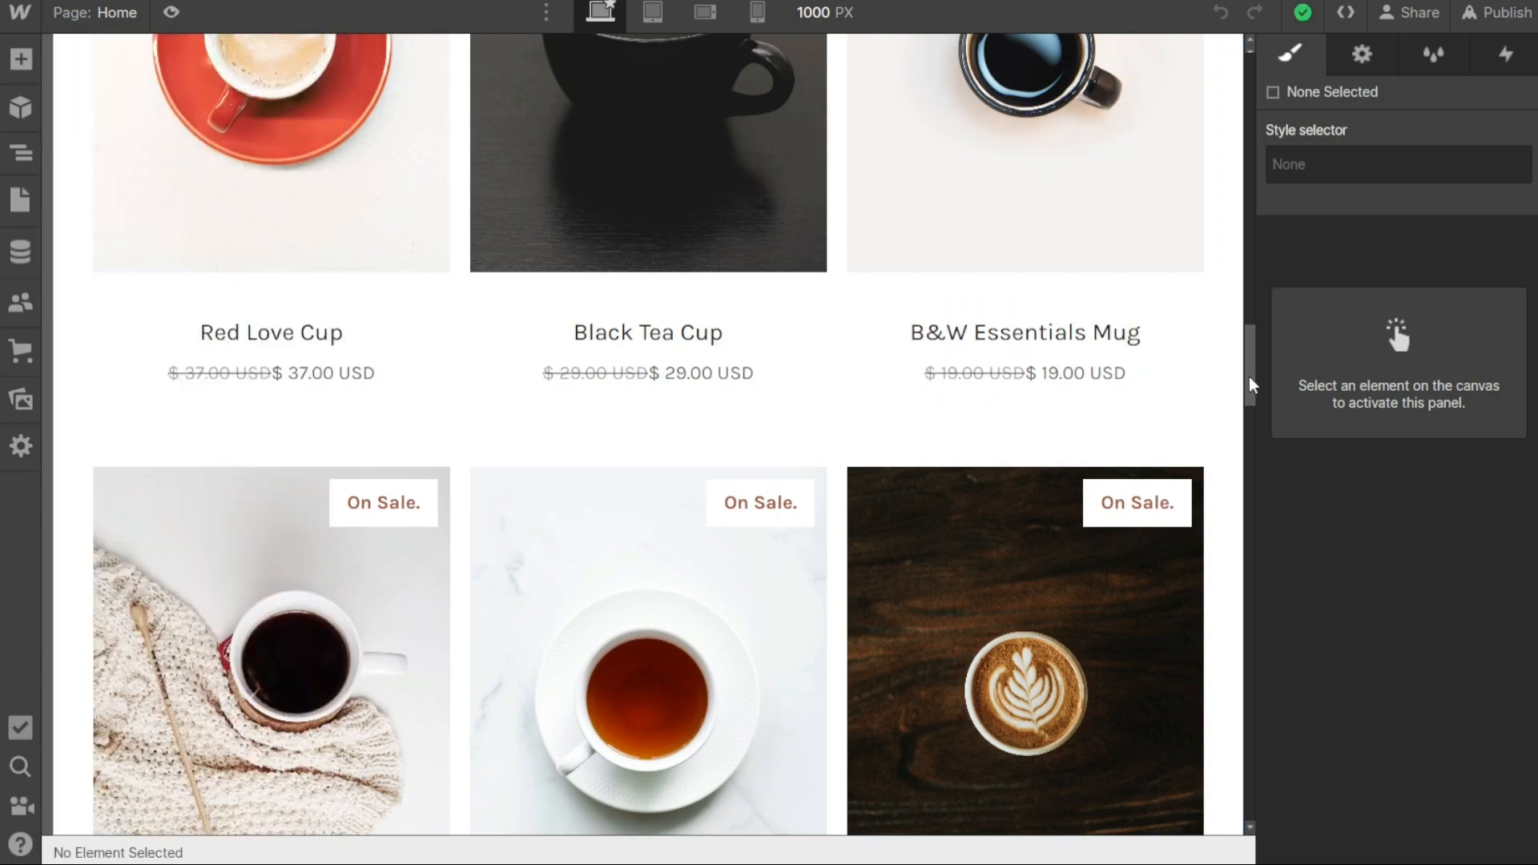
drag(1250, 378, 1247, 92)
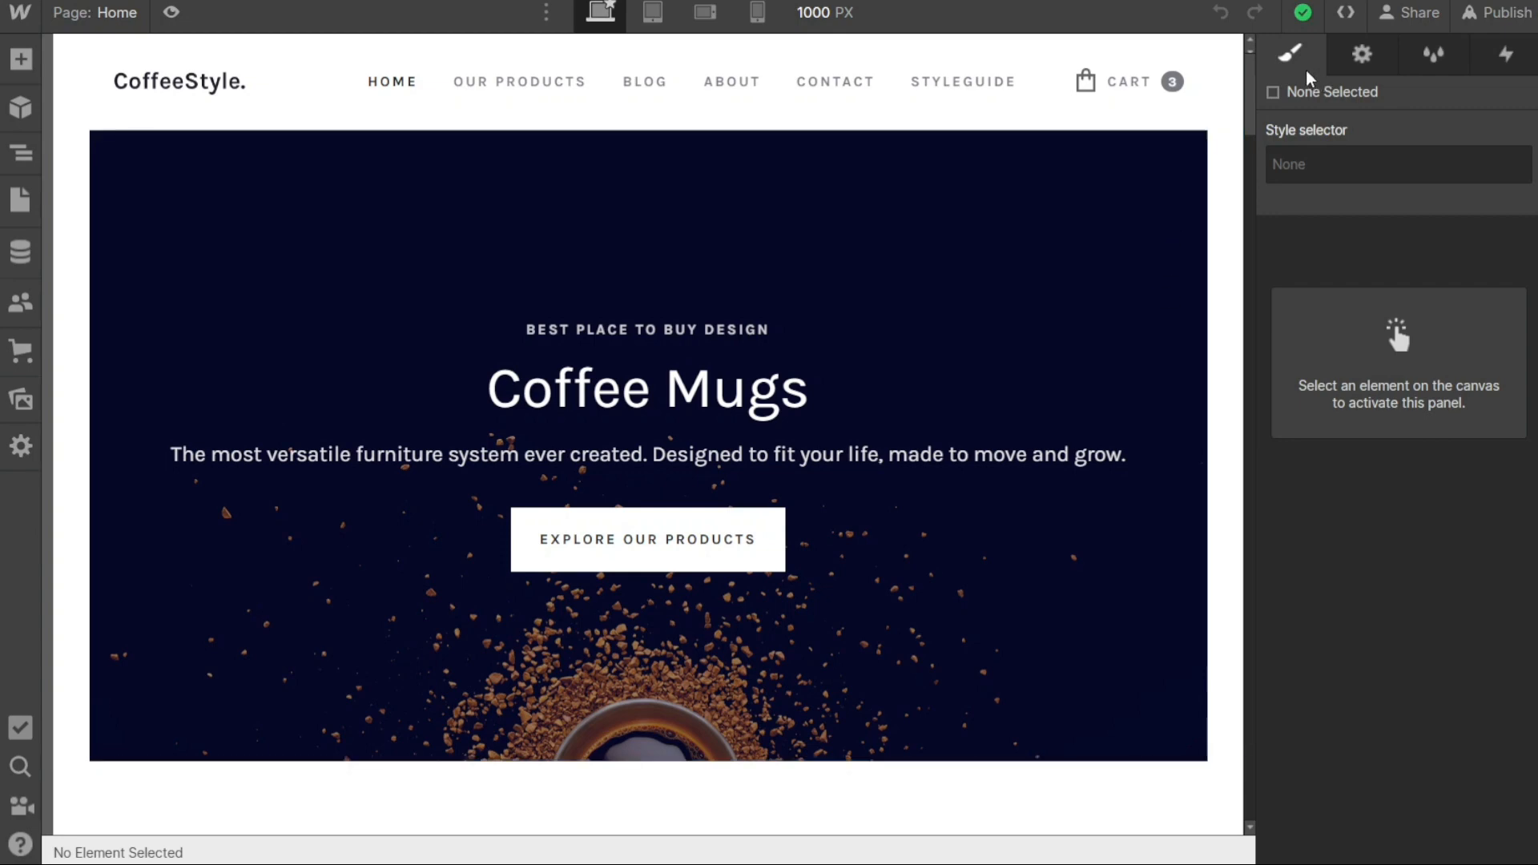
Look through the element settings, style manager and interactions tools, returning to the style properties
click(1362, 56)
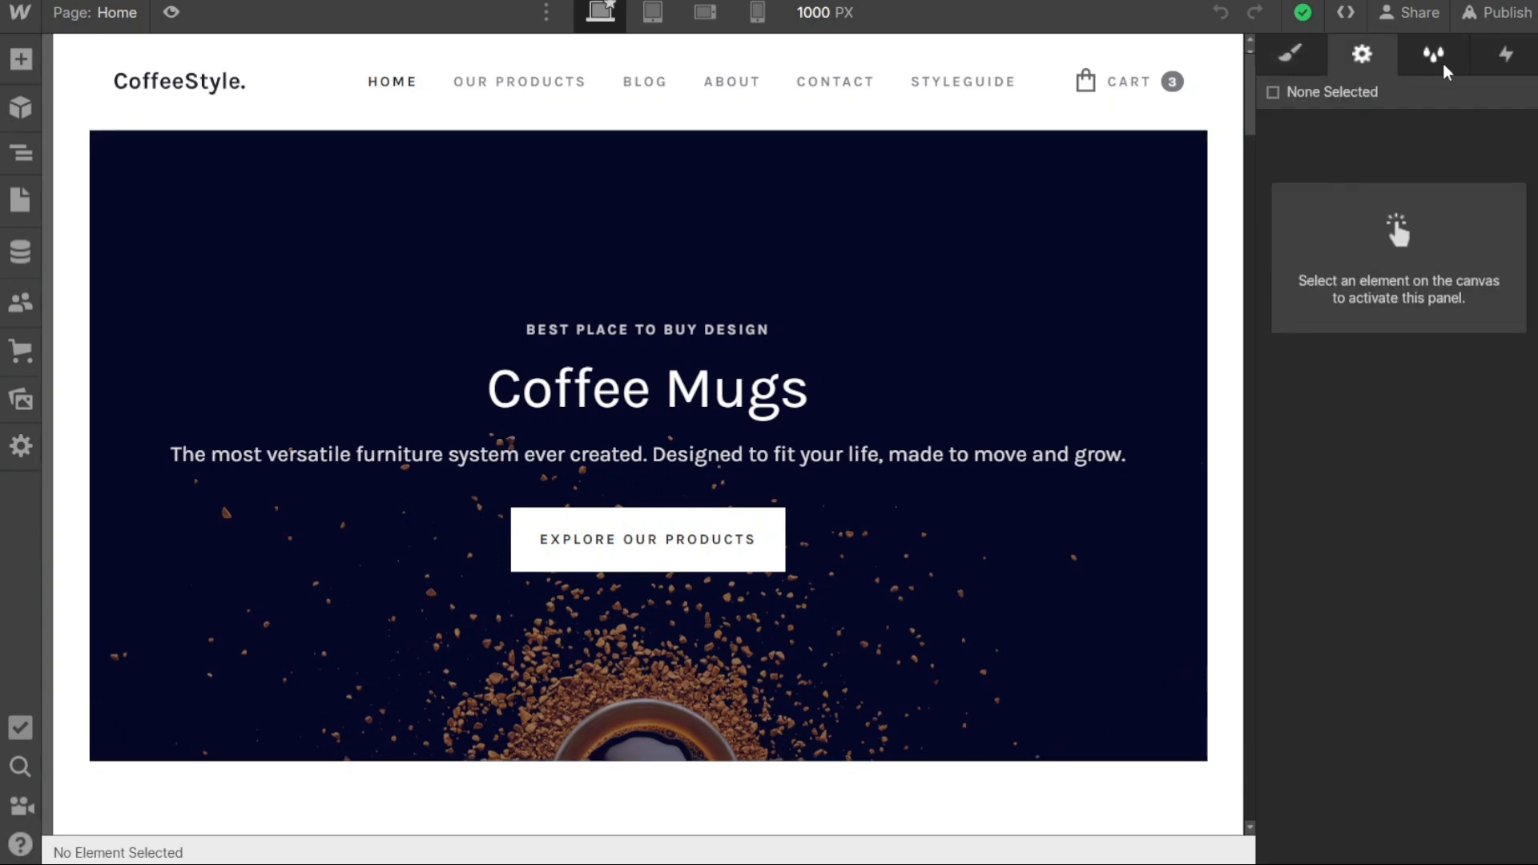
click(1438, 62)
click(1514, 64)
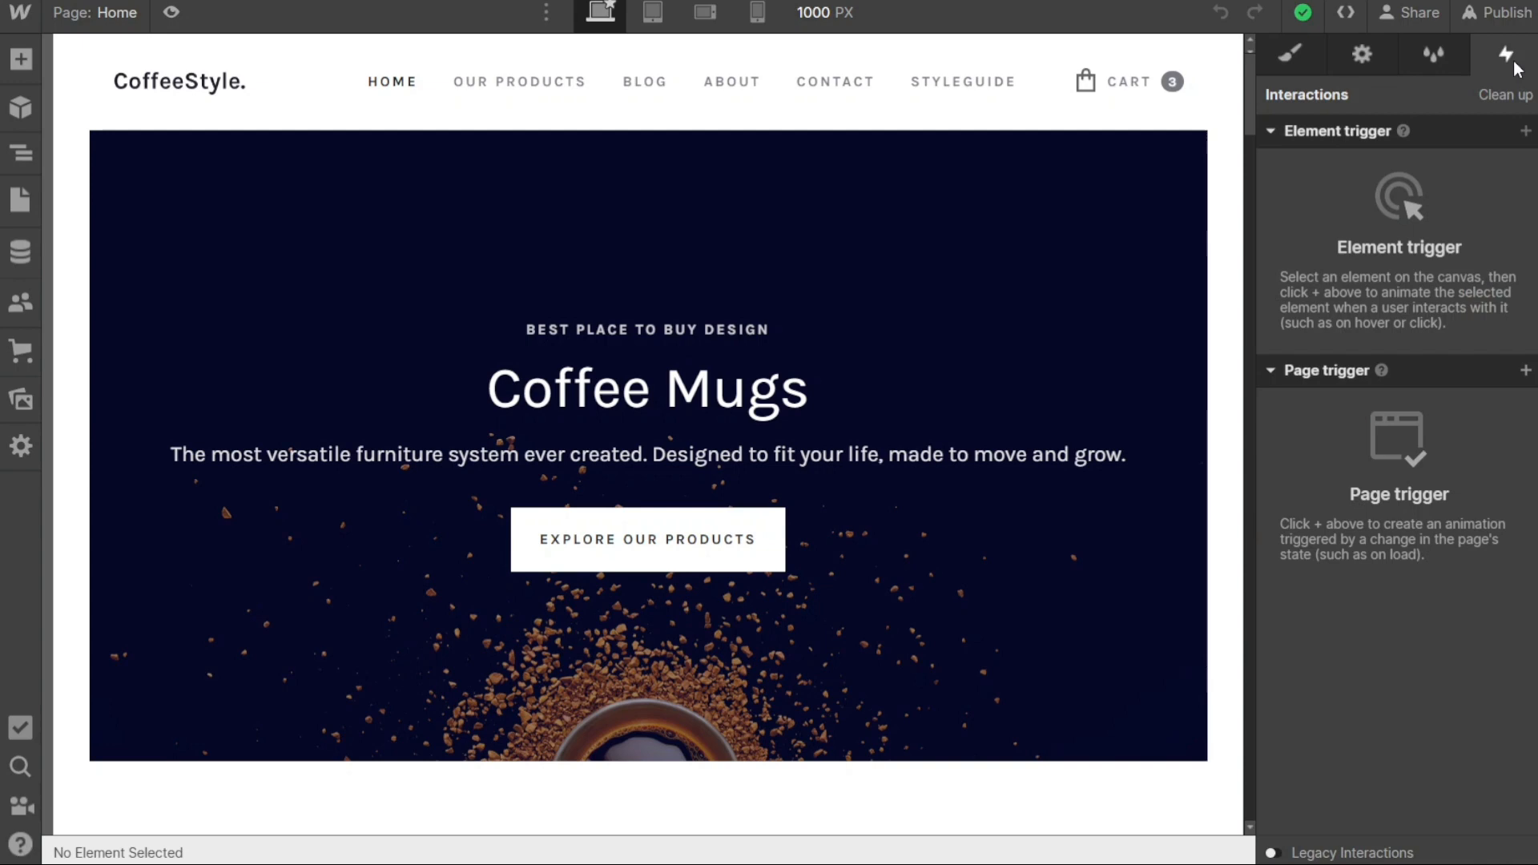
click(1296, 60)
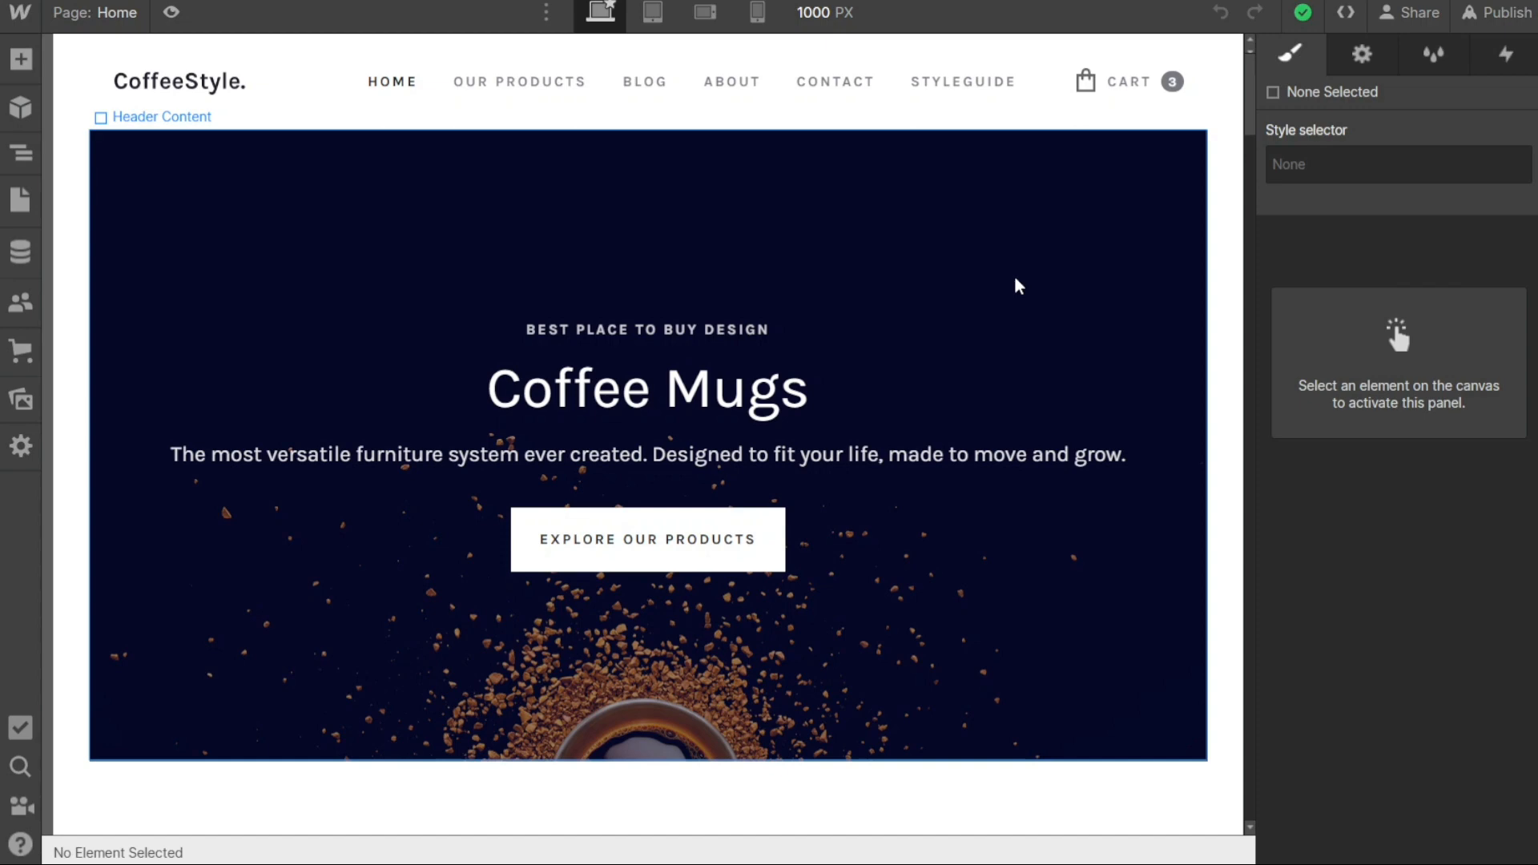
Set the "Coffee Mugs" Header Headline's display to flex and undo the change
click(739, 403)
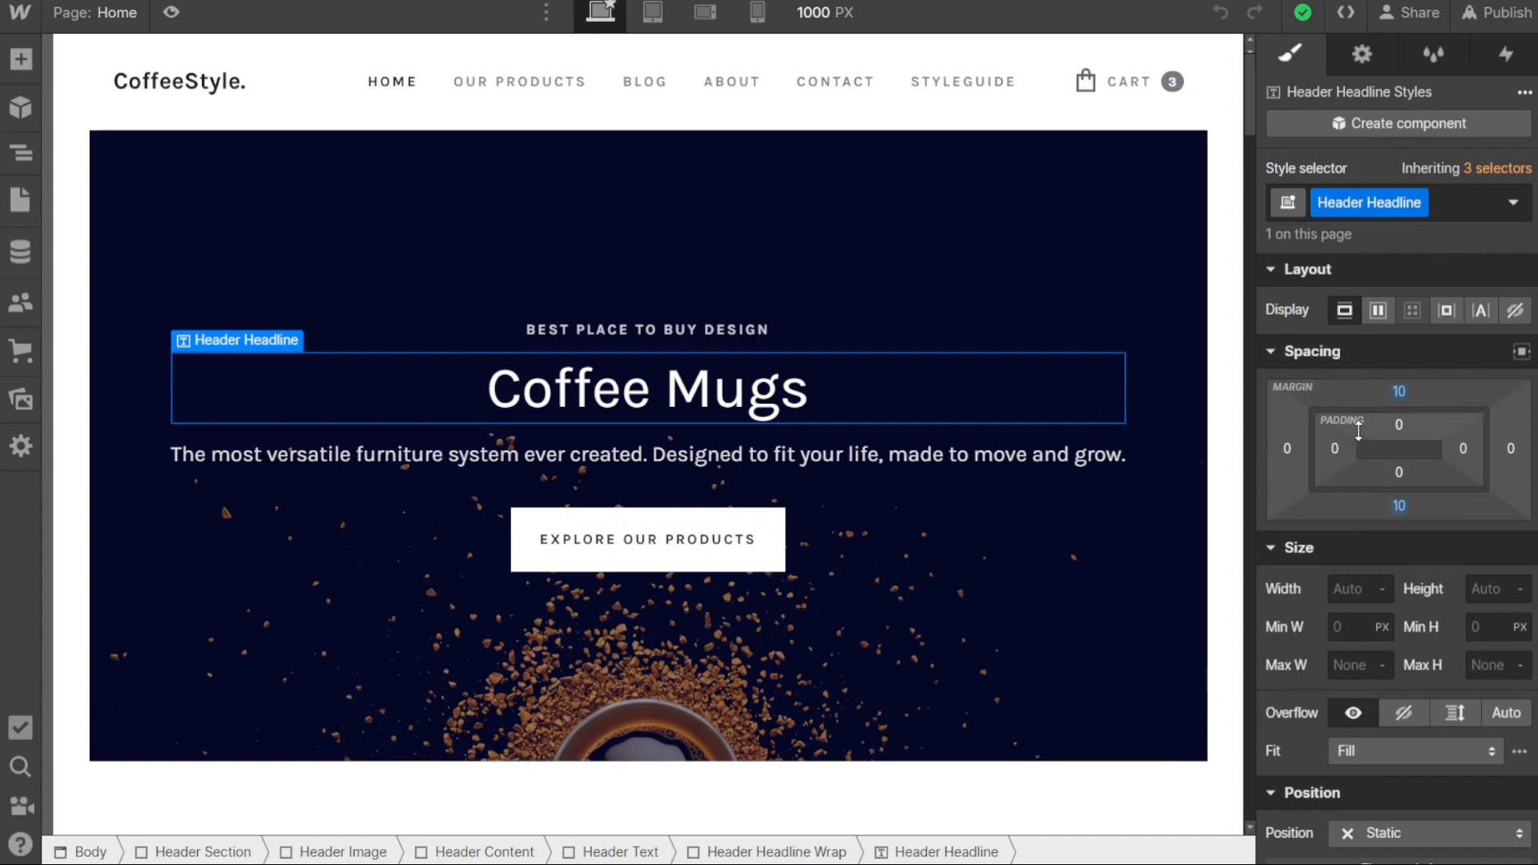
click(1379, 310)
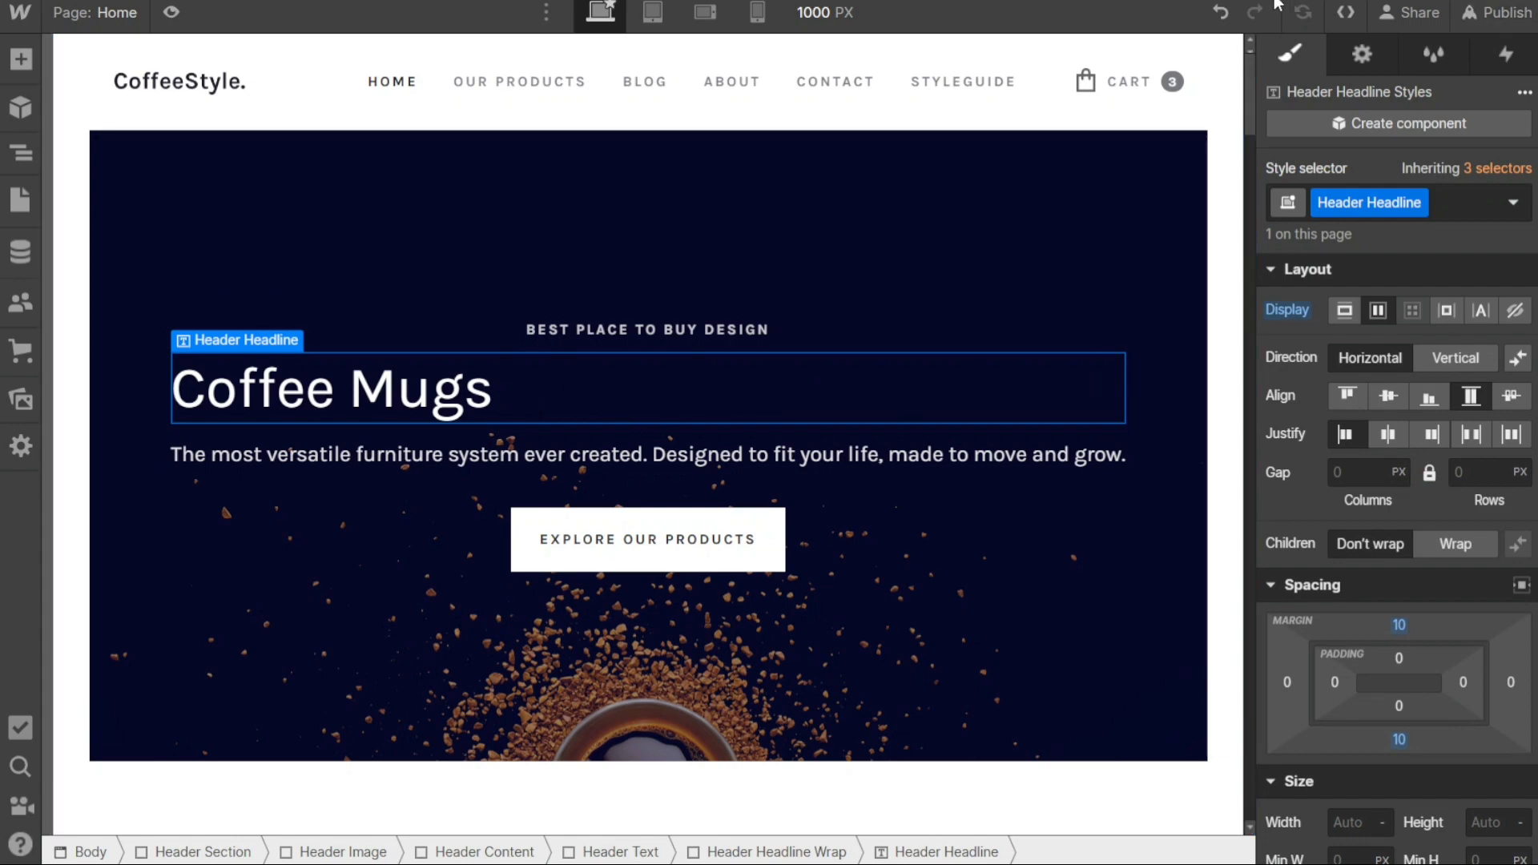
click(1222, 14)
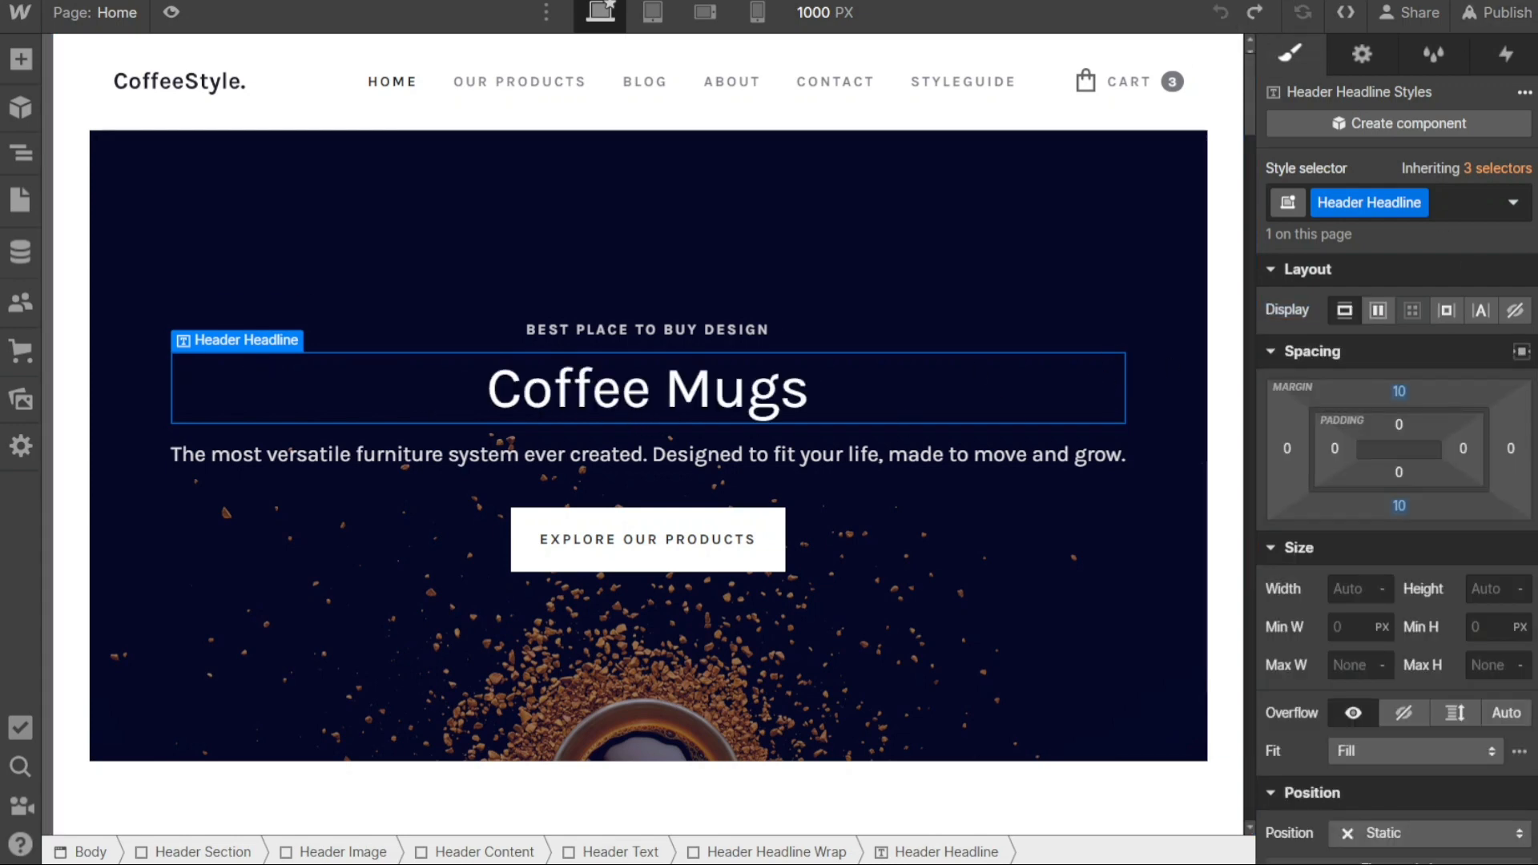
Hide the "Coffee Mugs" Header Headline by setting its display to none, and open its element settings
click(1515, 311)
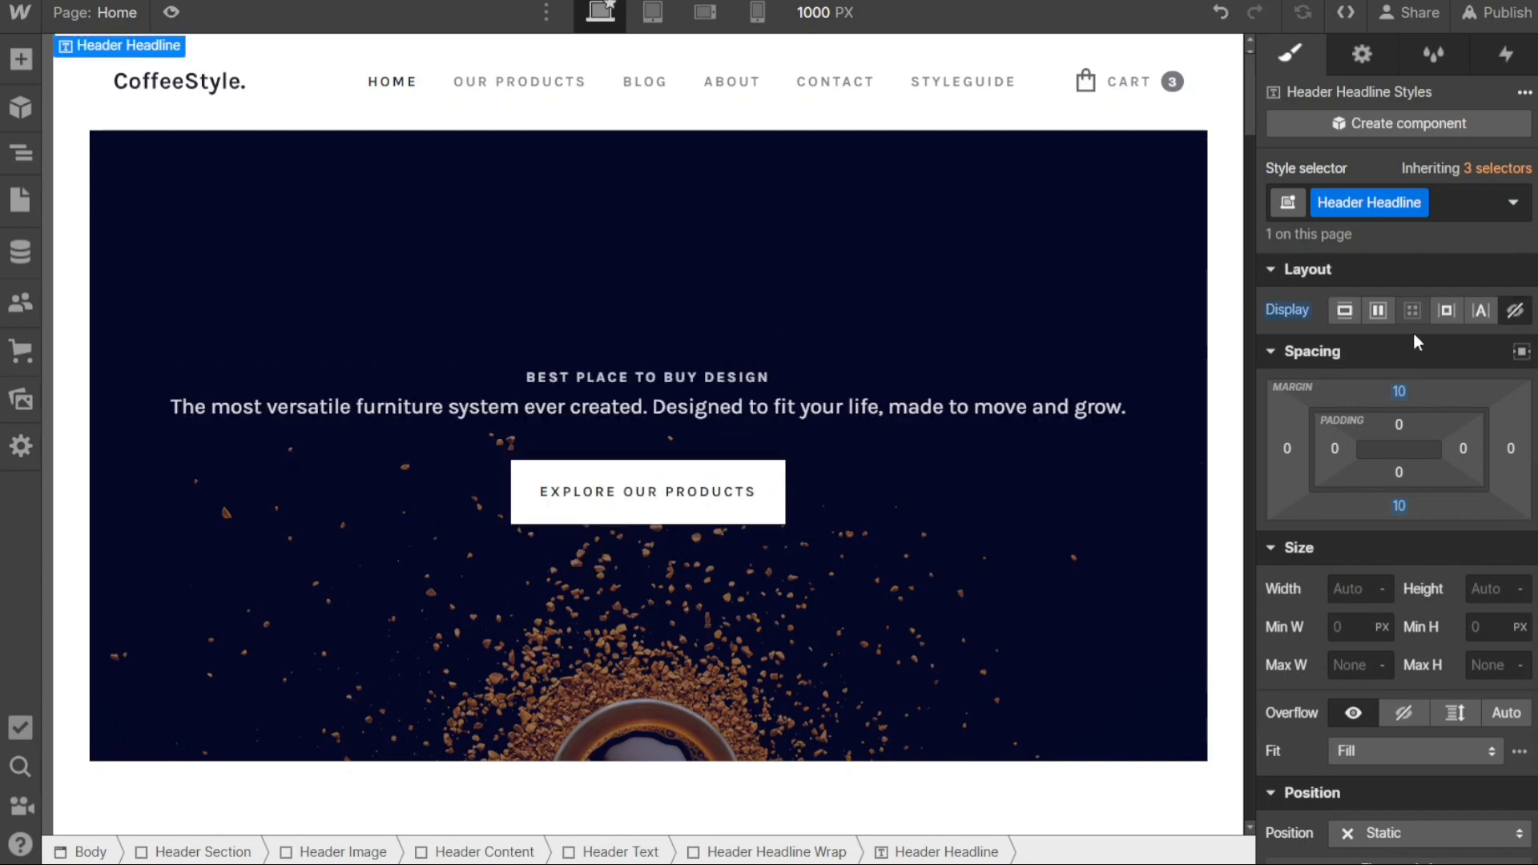
click(1363, 54)
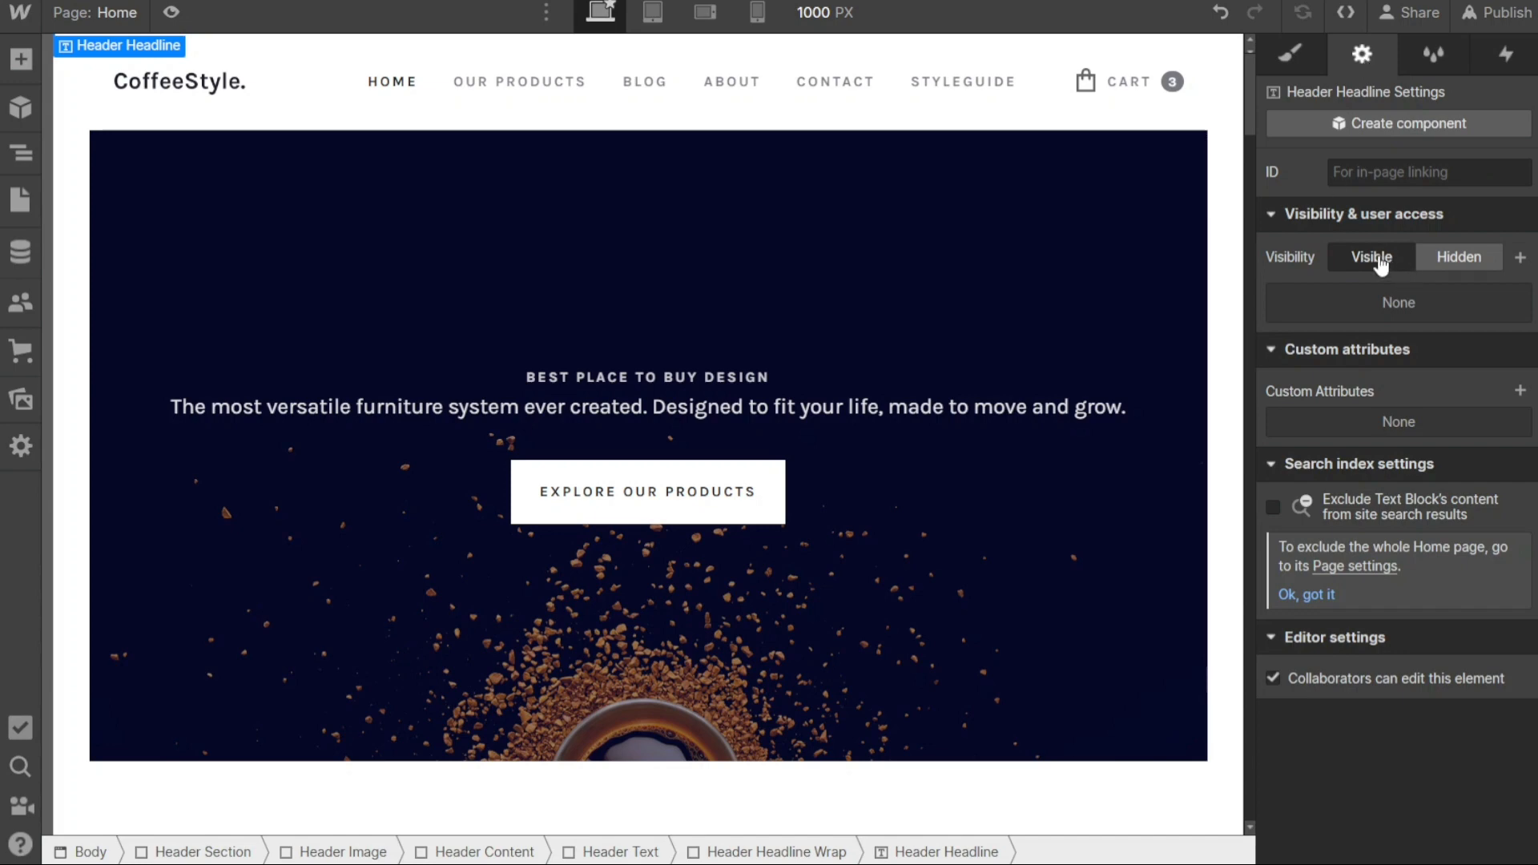
Switch the Header Text block's visibility to Hidden and back to Visible, and set its tag to Article
click(883, 498)
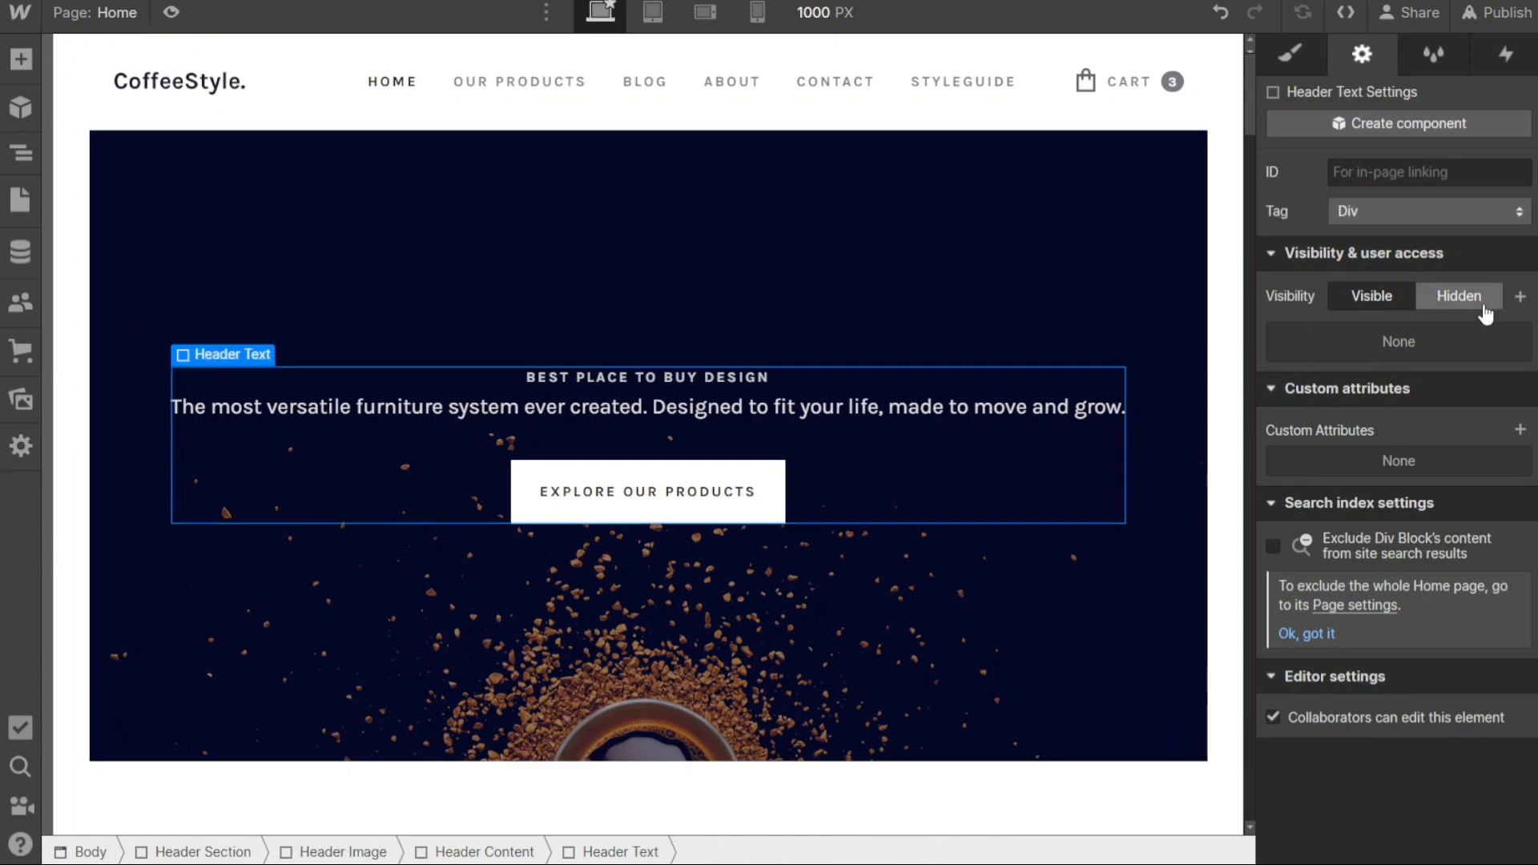
click(1452, 303)
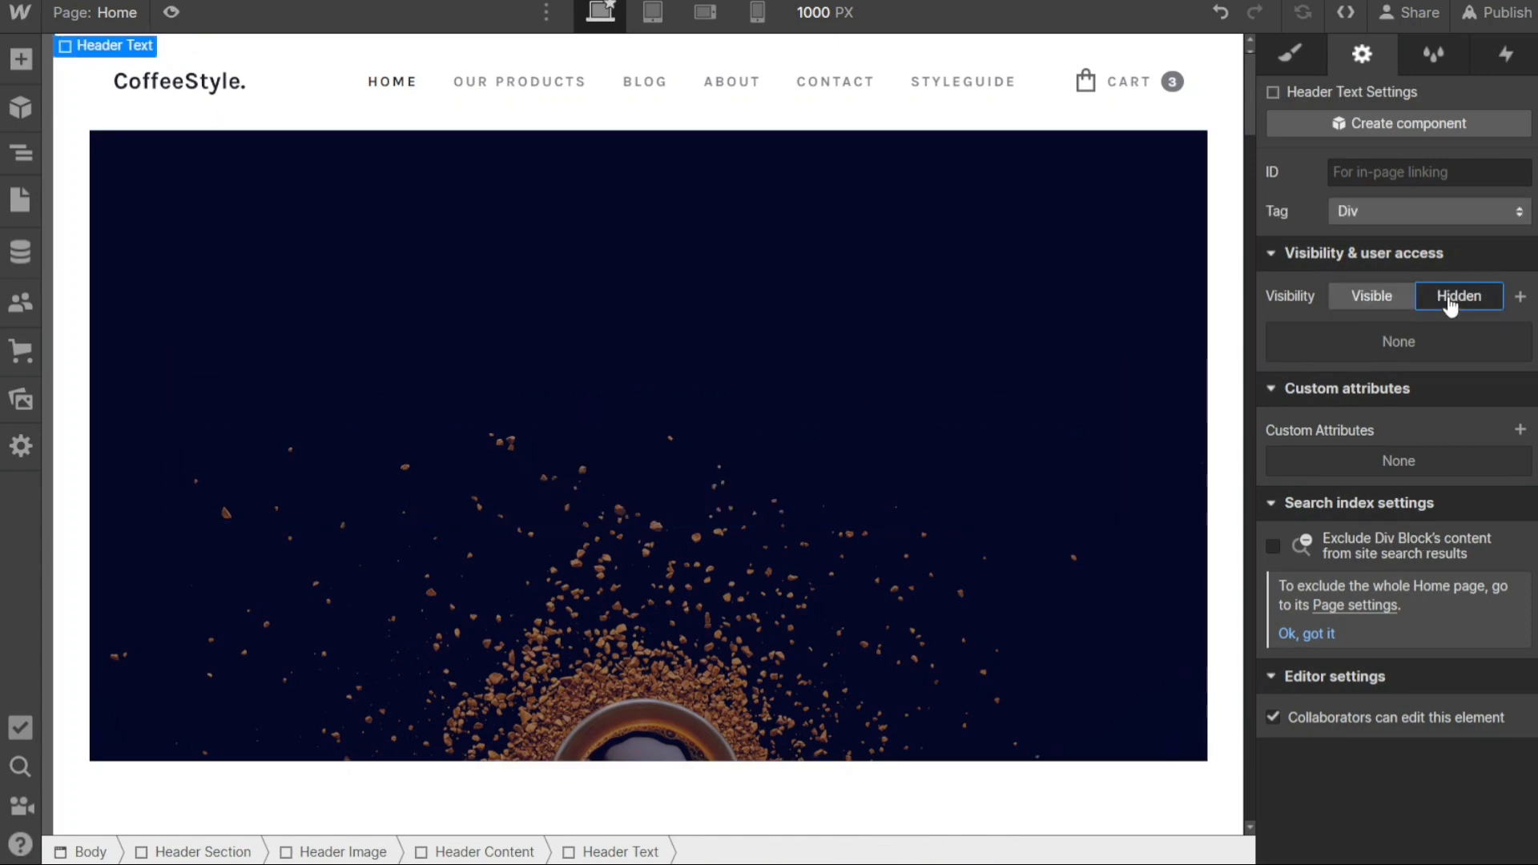
click(1372, 298)
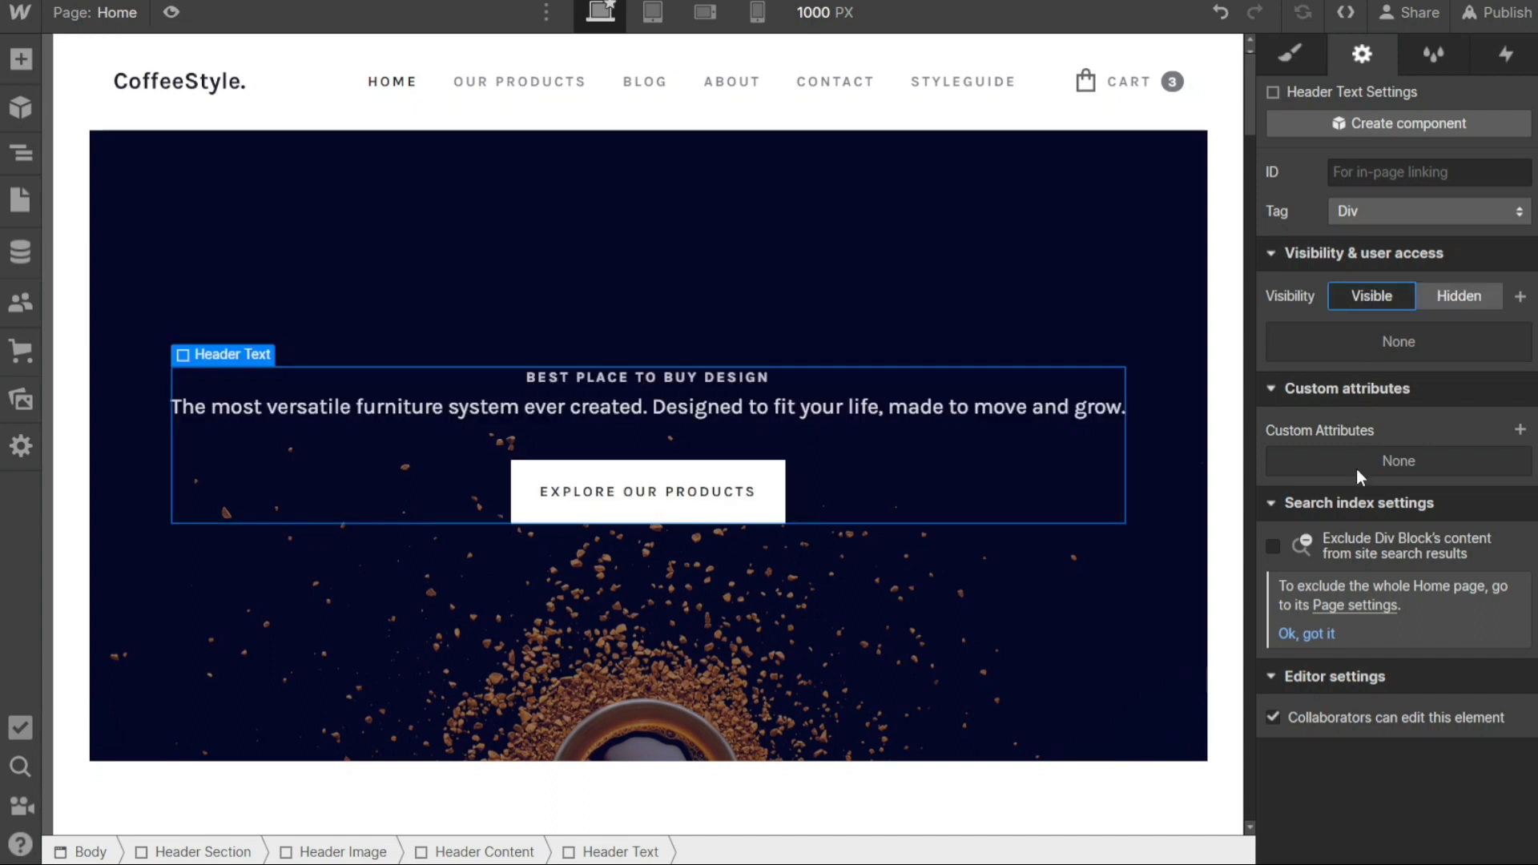
click(1362, 211)
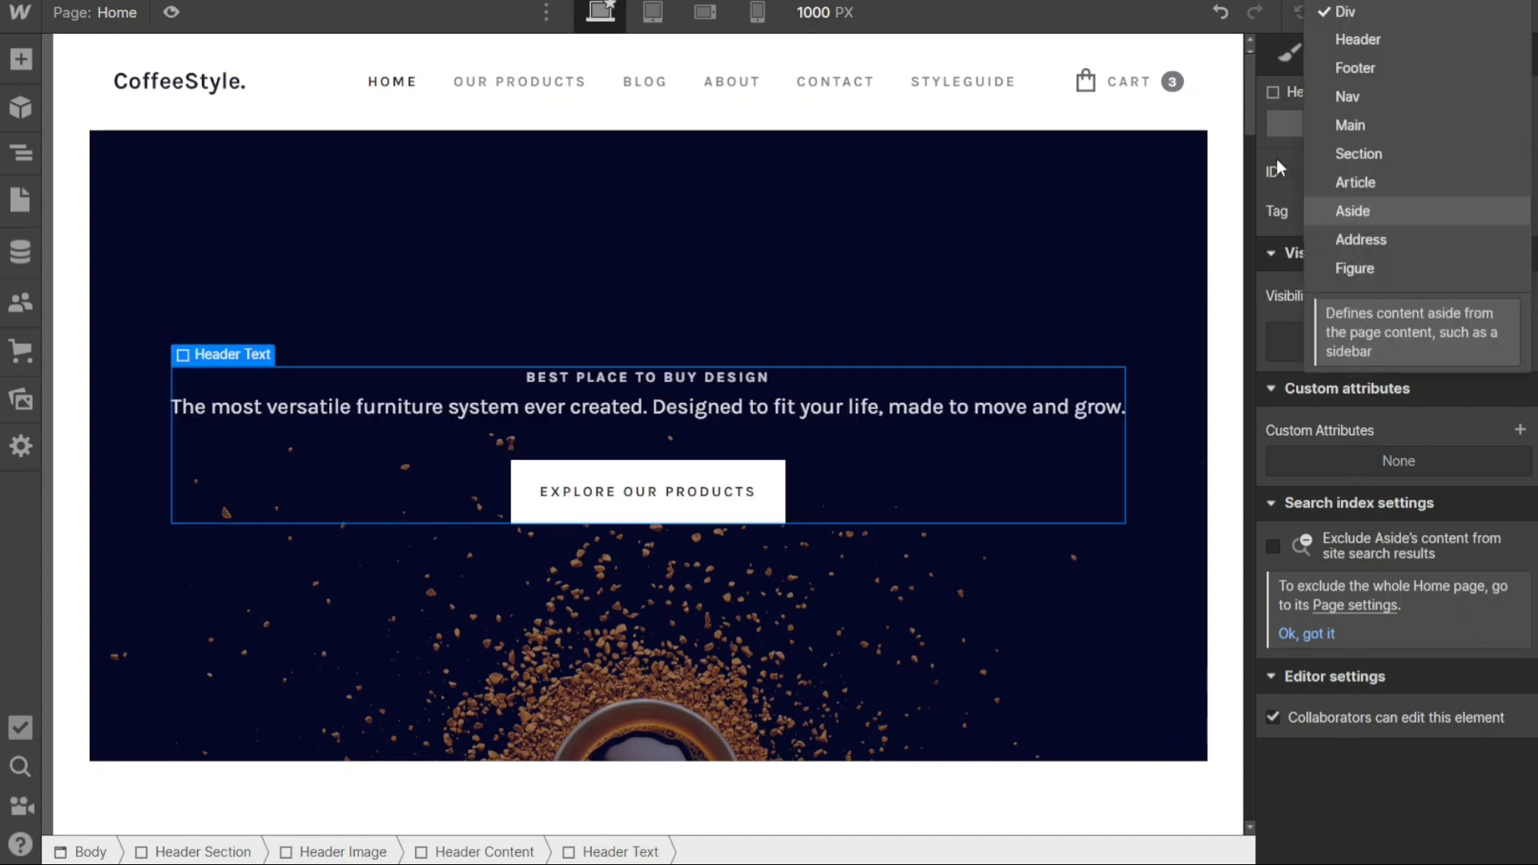
key(Return)
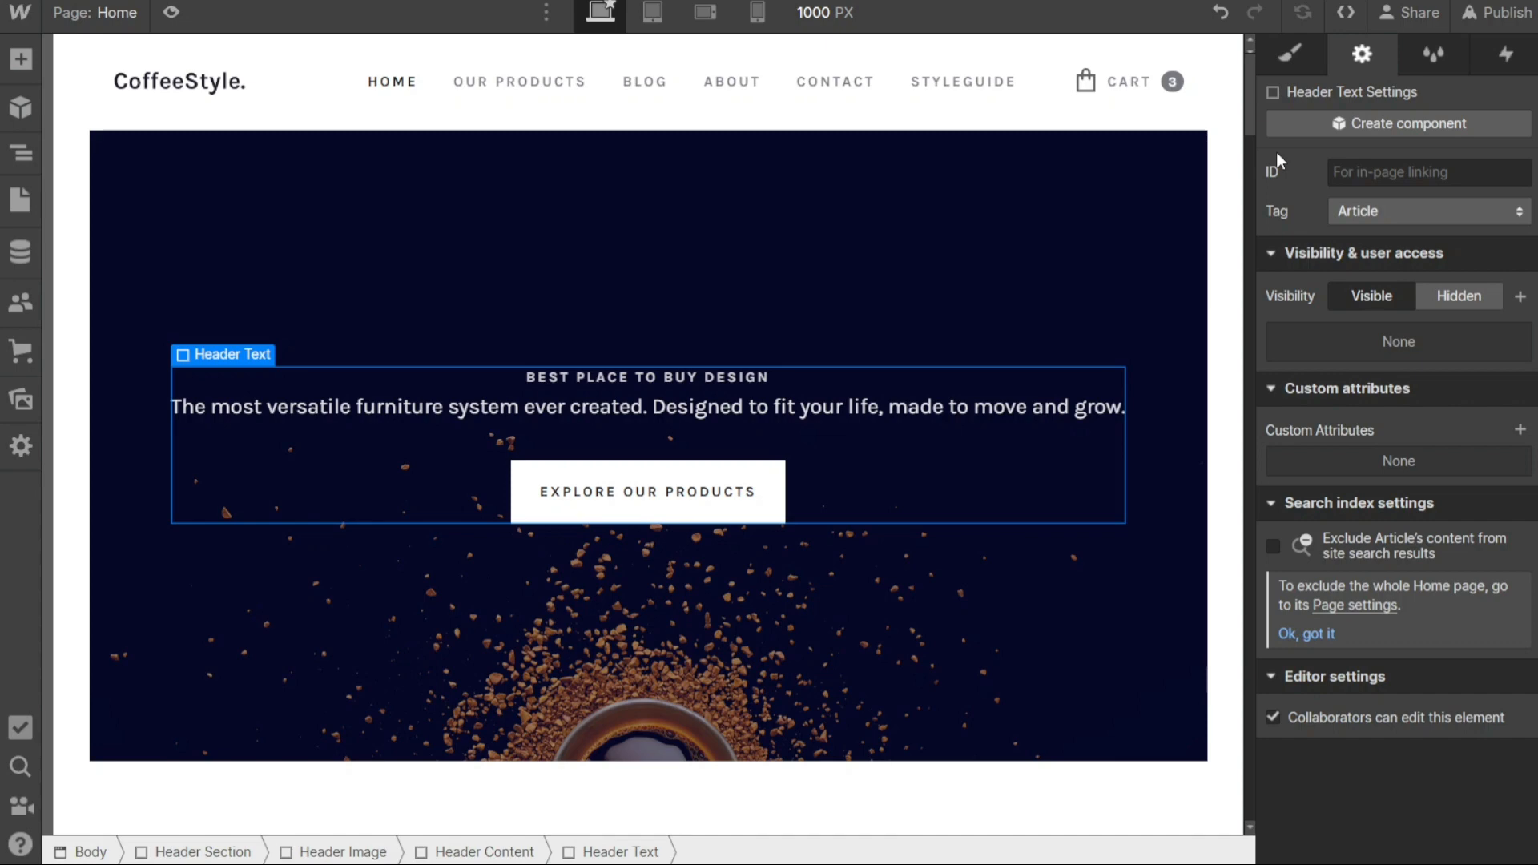
View the site's style classes and the element and page triggers available with the Header Content block selected
click(1436, 57)
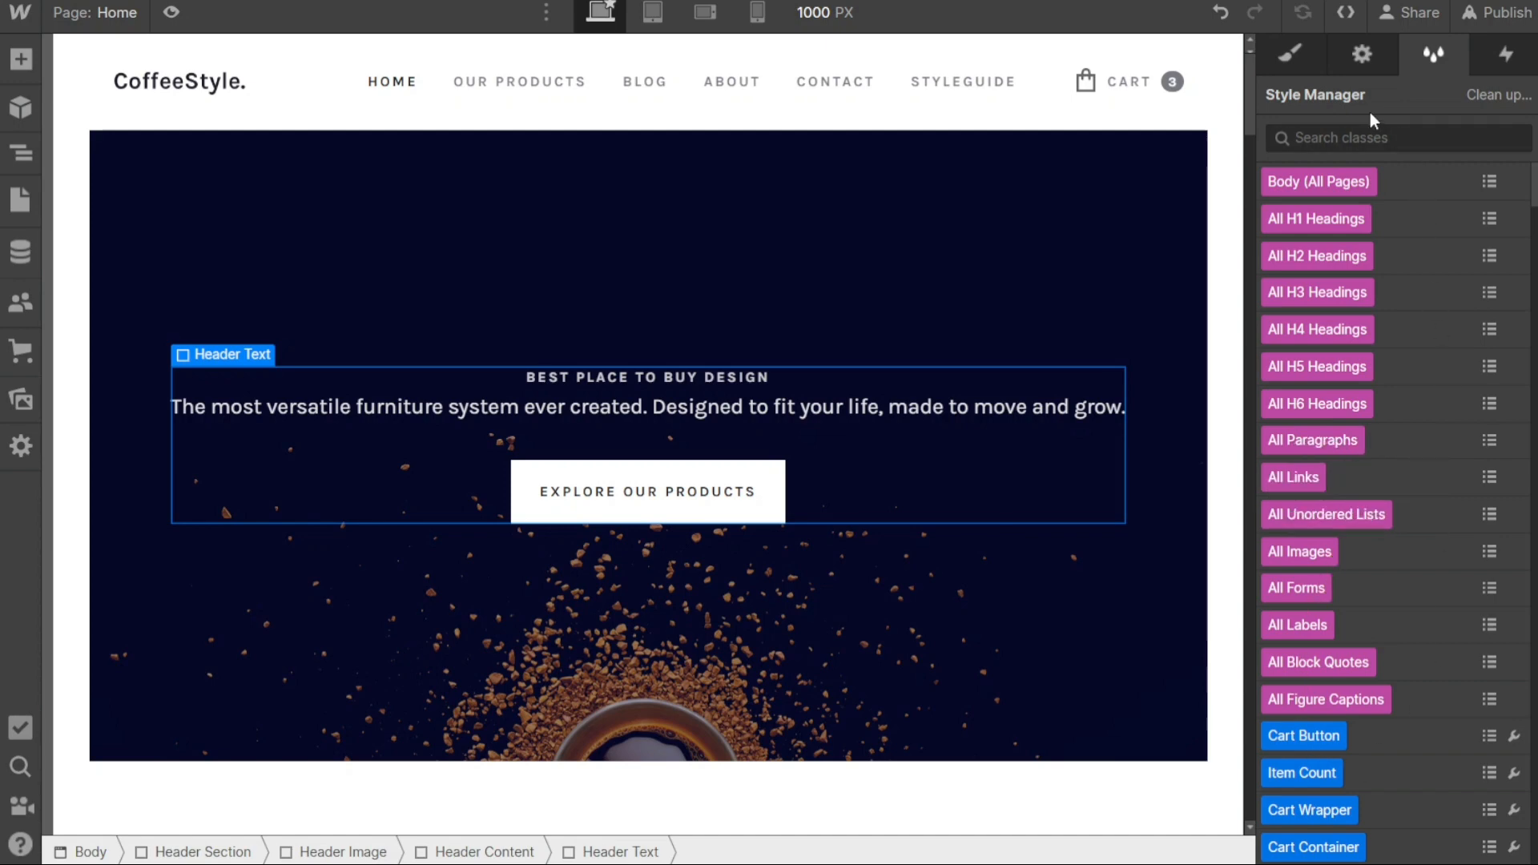
click(1064, 215)
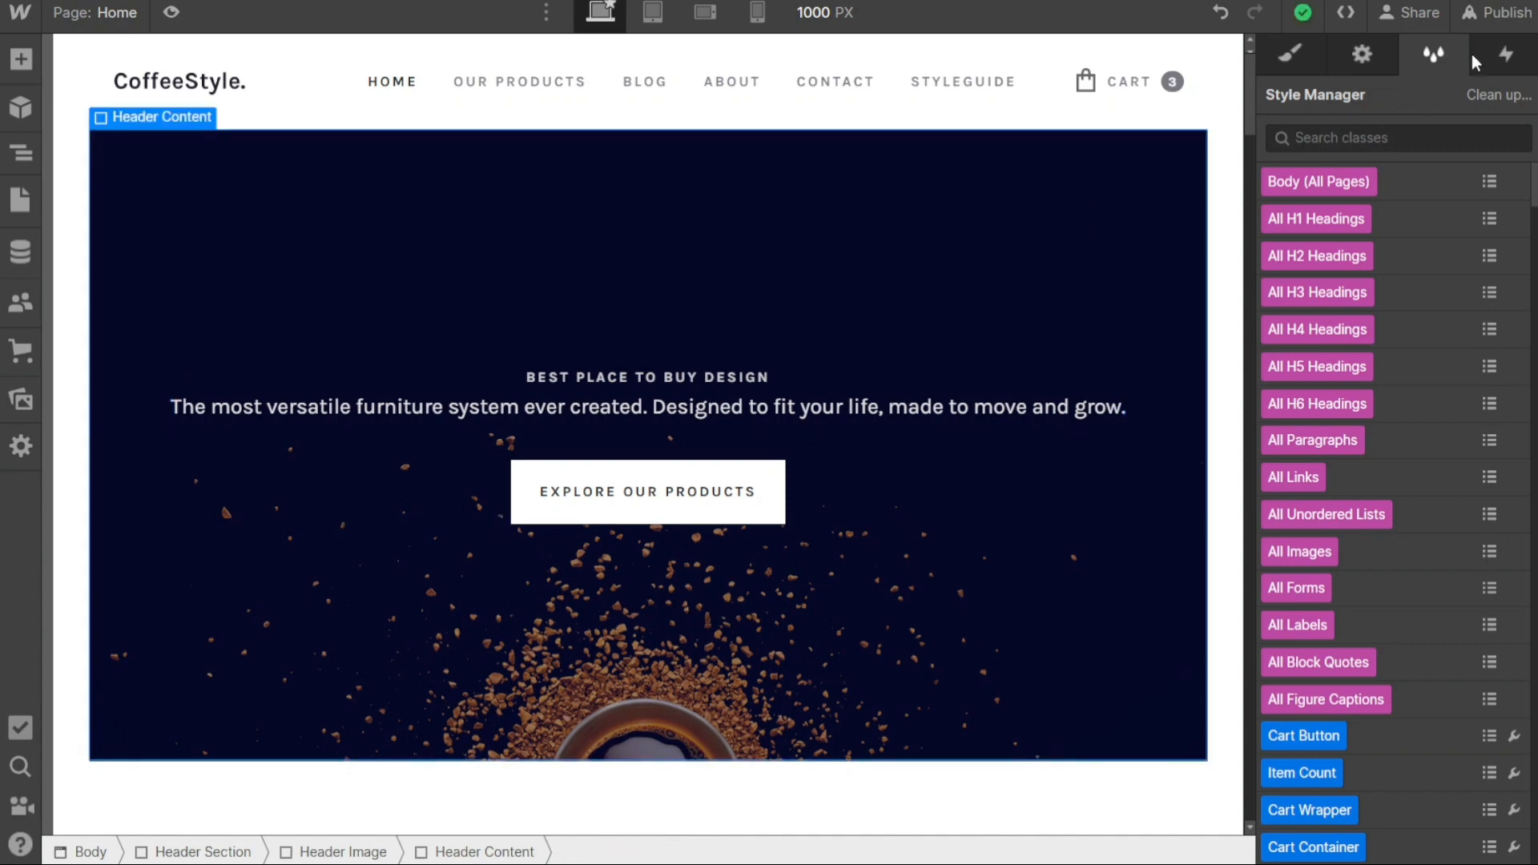
click(1501, 53)
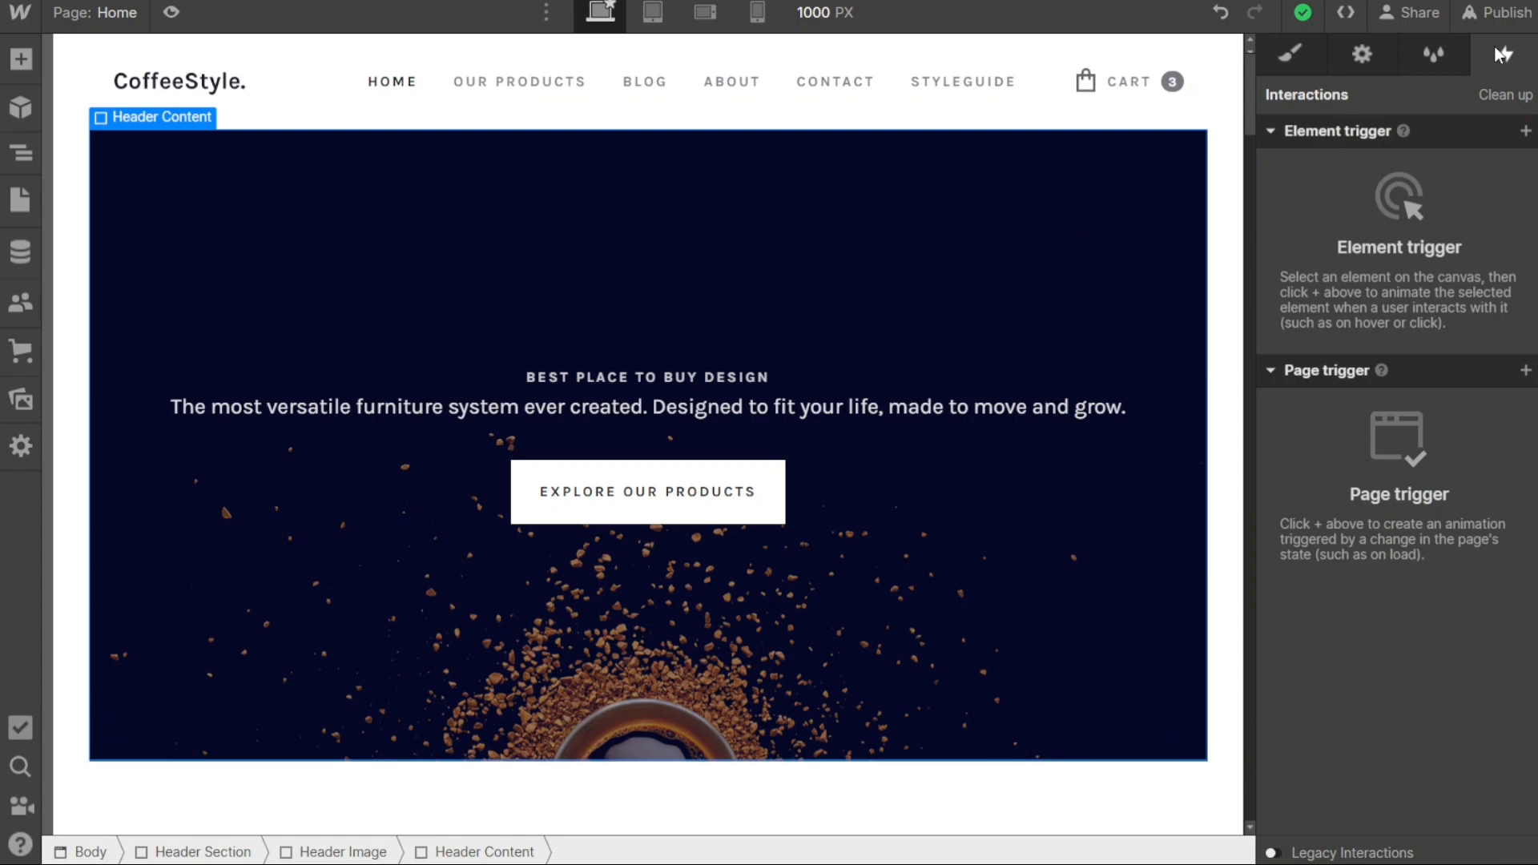
click(1526, 132)
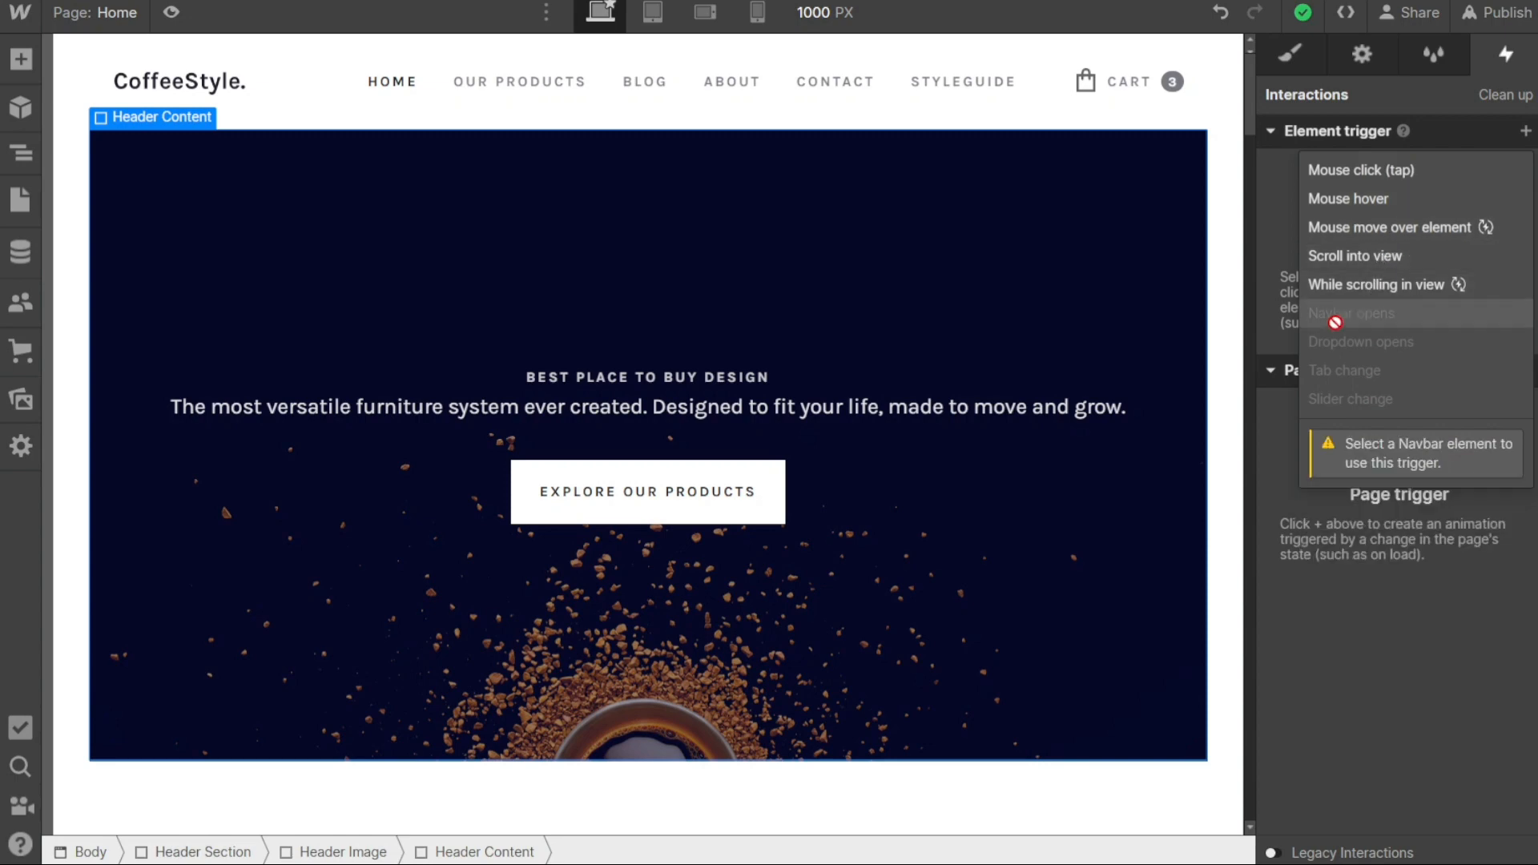
click(1280, 263)
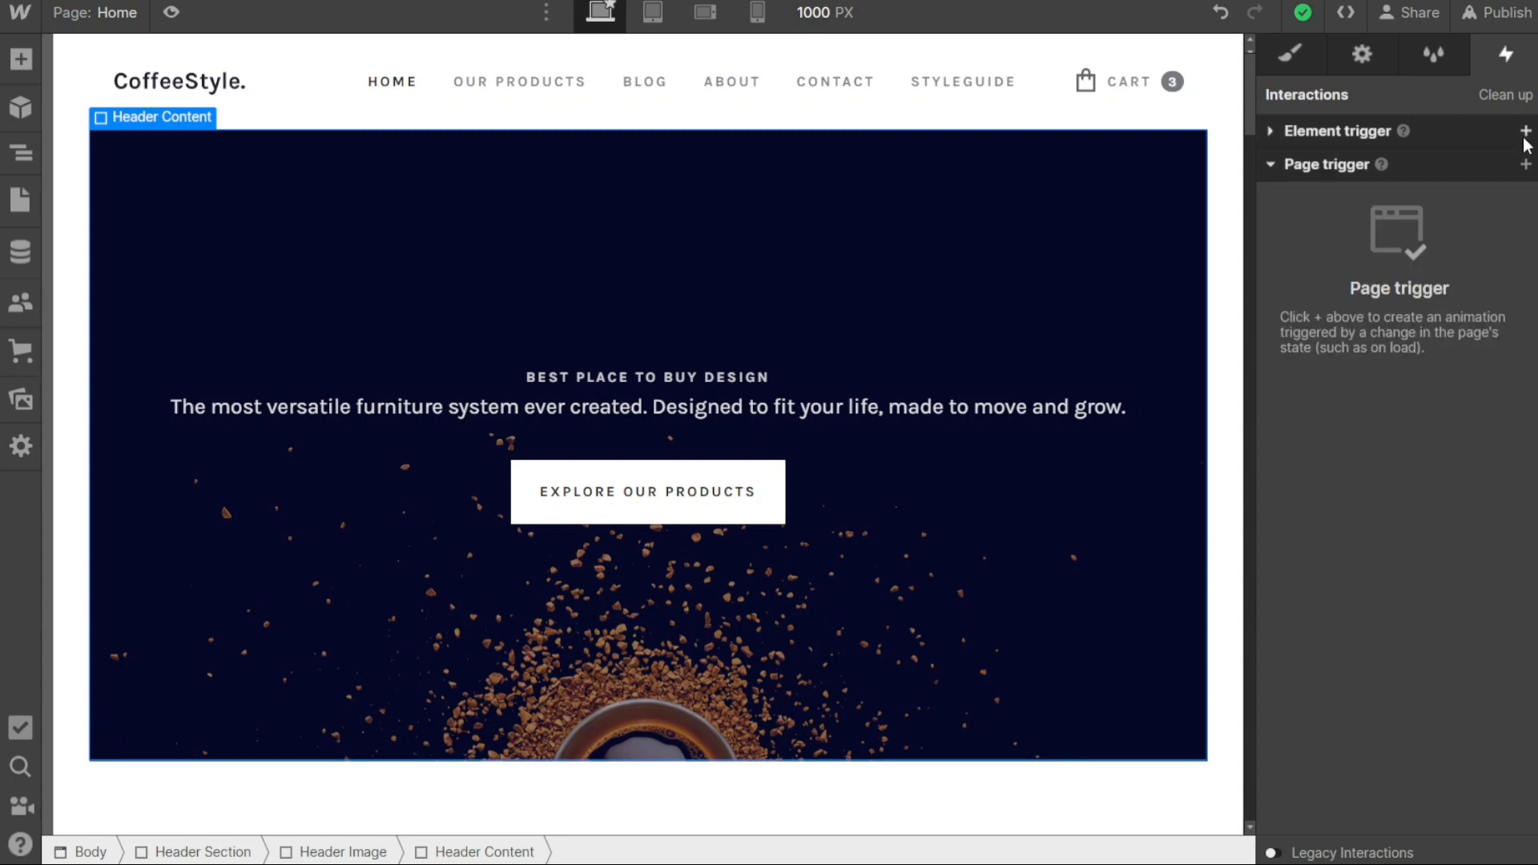
click(1526, 165)
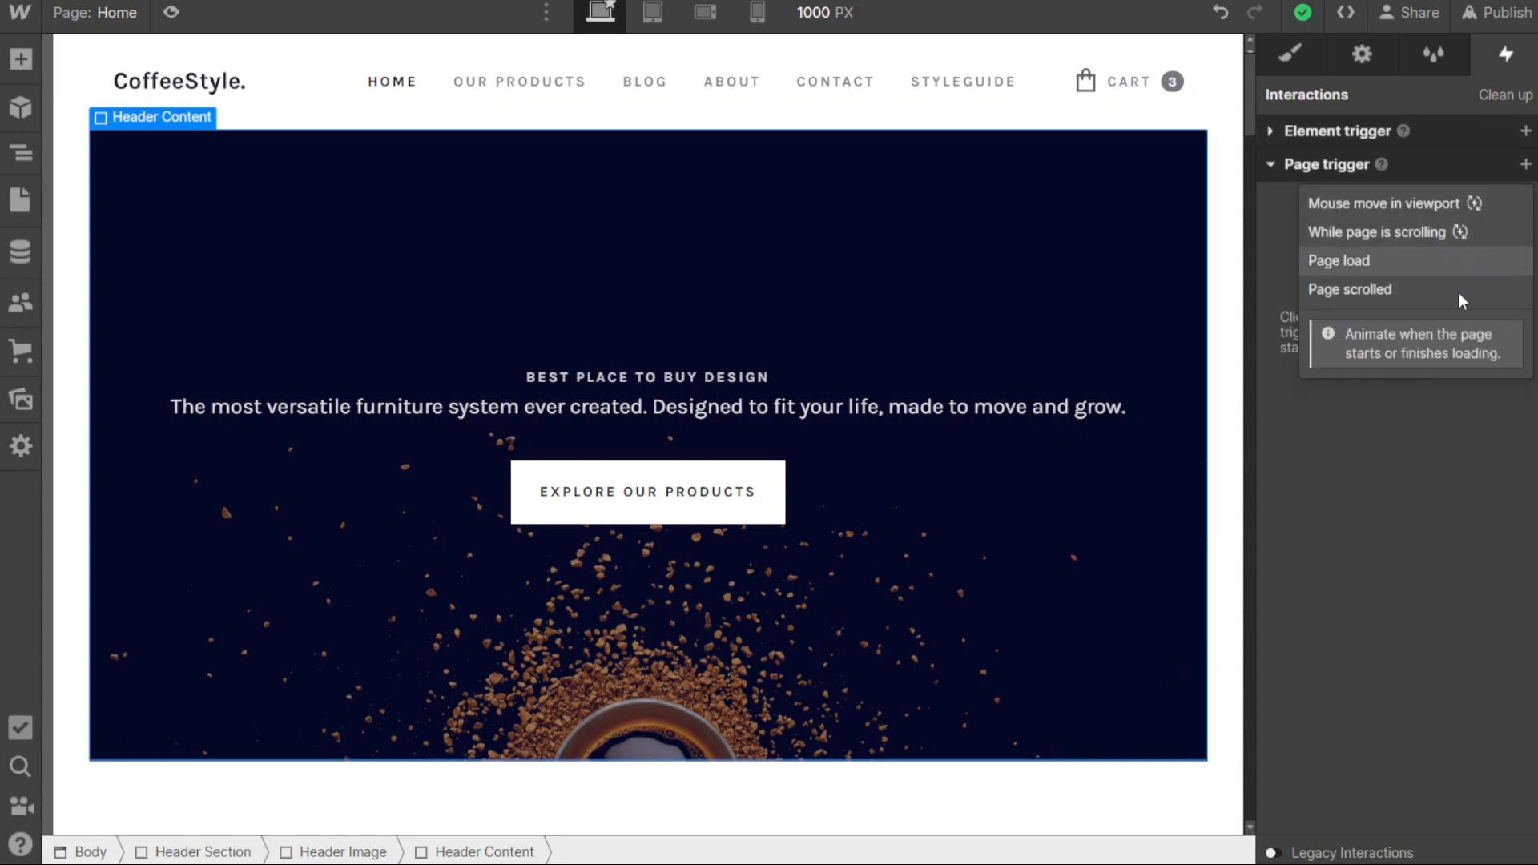
click(1426, 480)
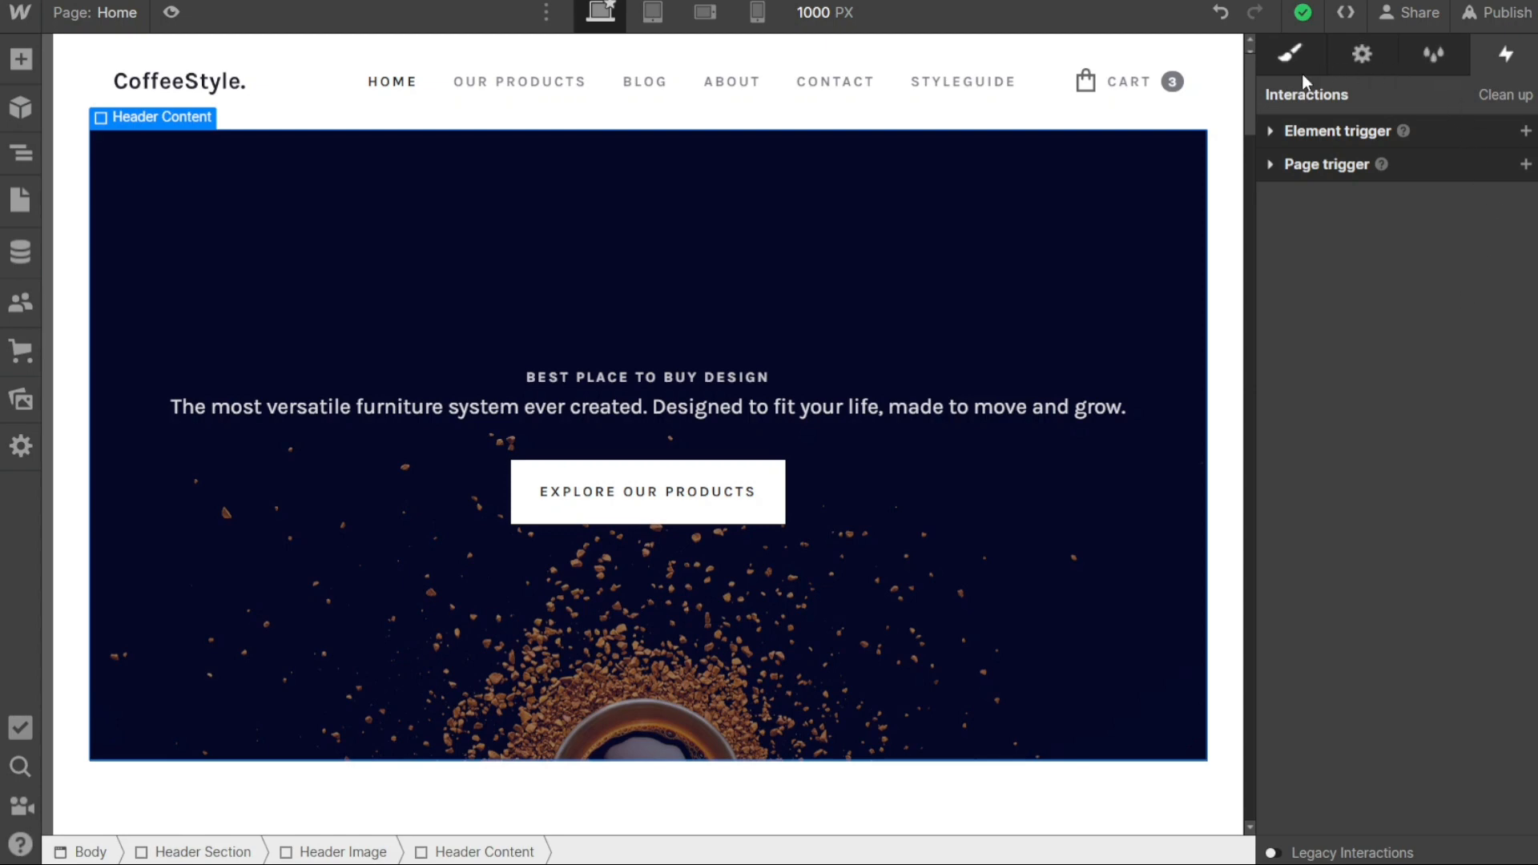
Select the Menu component instance and view its interactions and style options
click(265, 134)
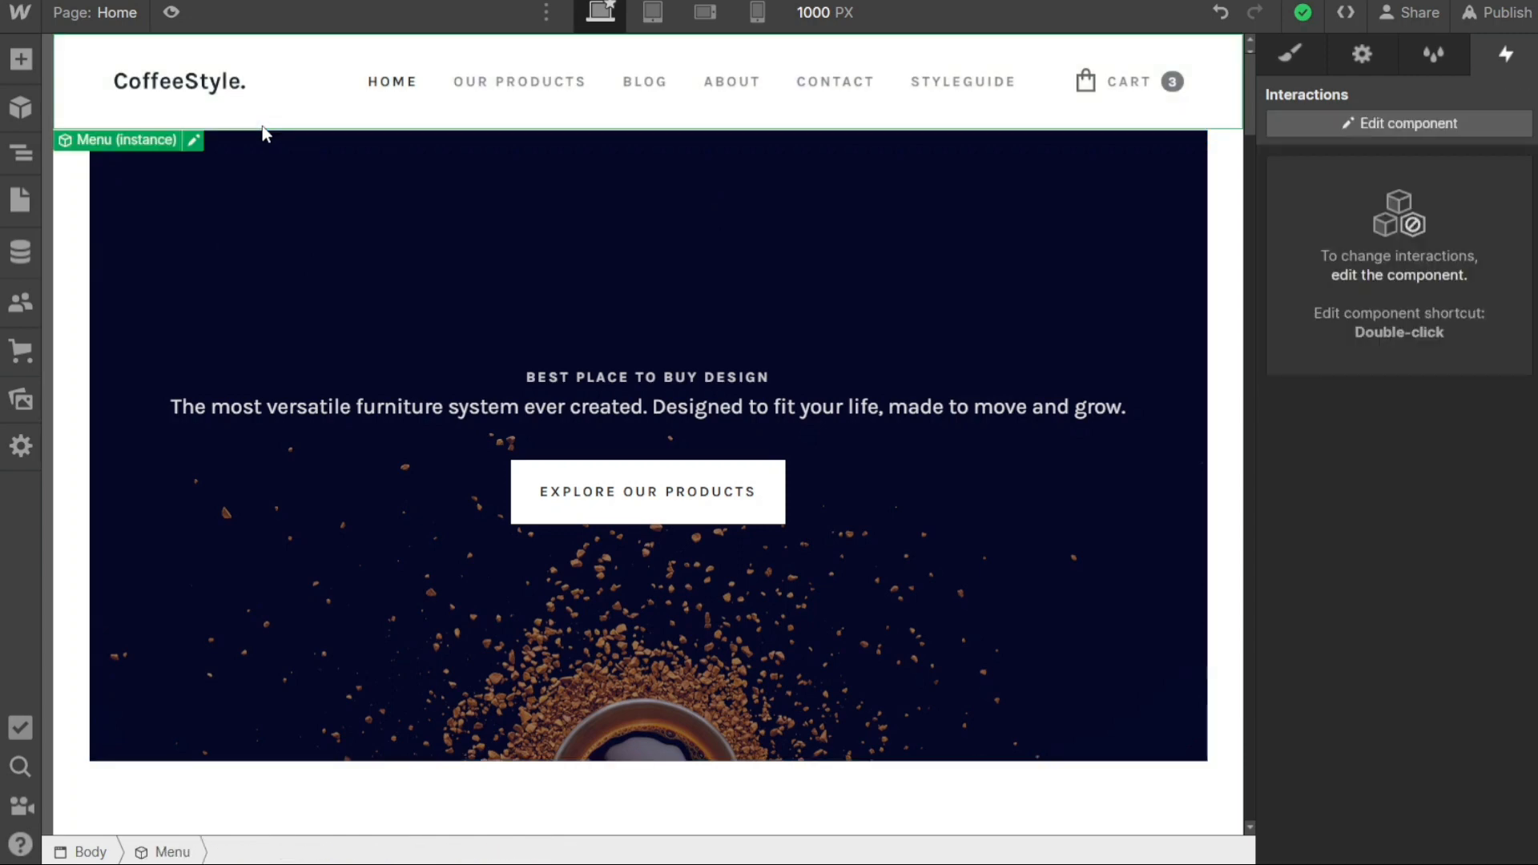
click(1276, 64)
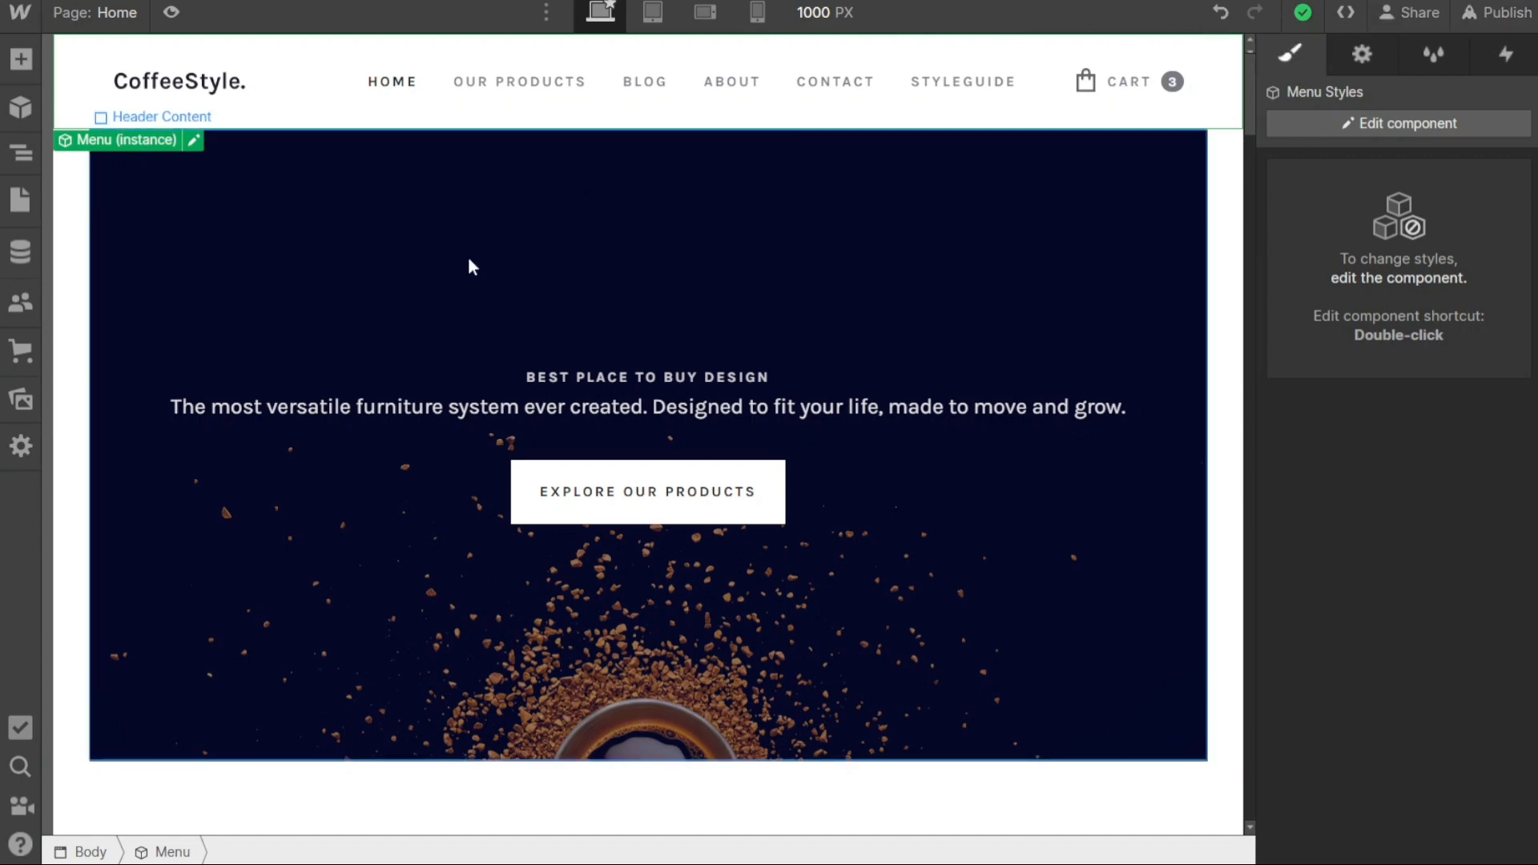
Switch the canvas from the Home page to the Contact page and on to the Products page
click(102, 20)
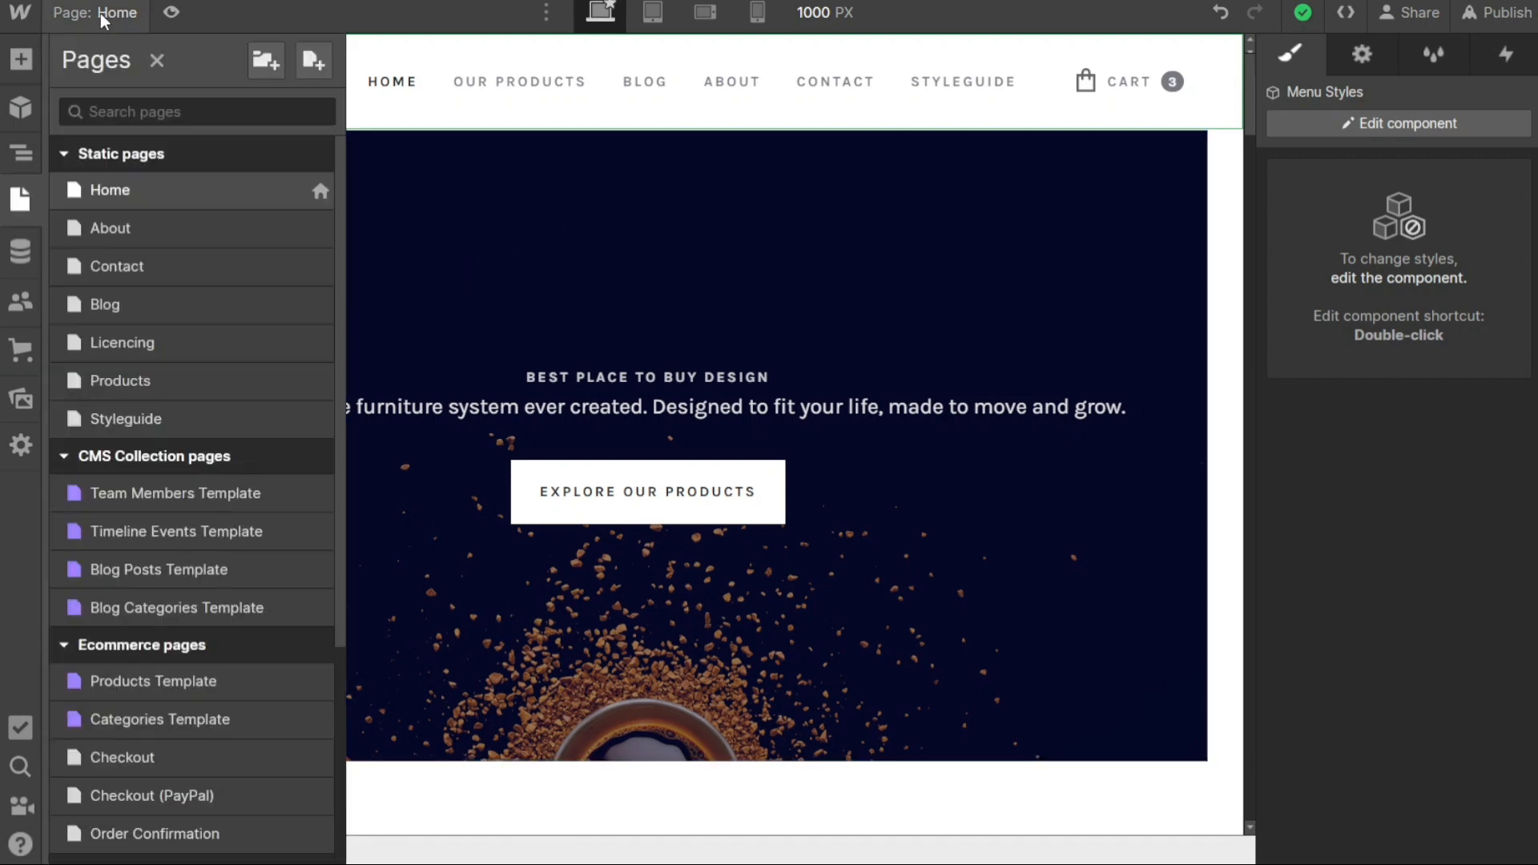
click(140, 275)
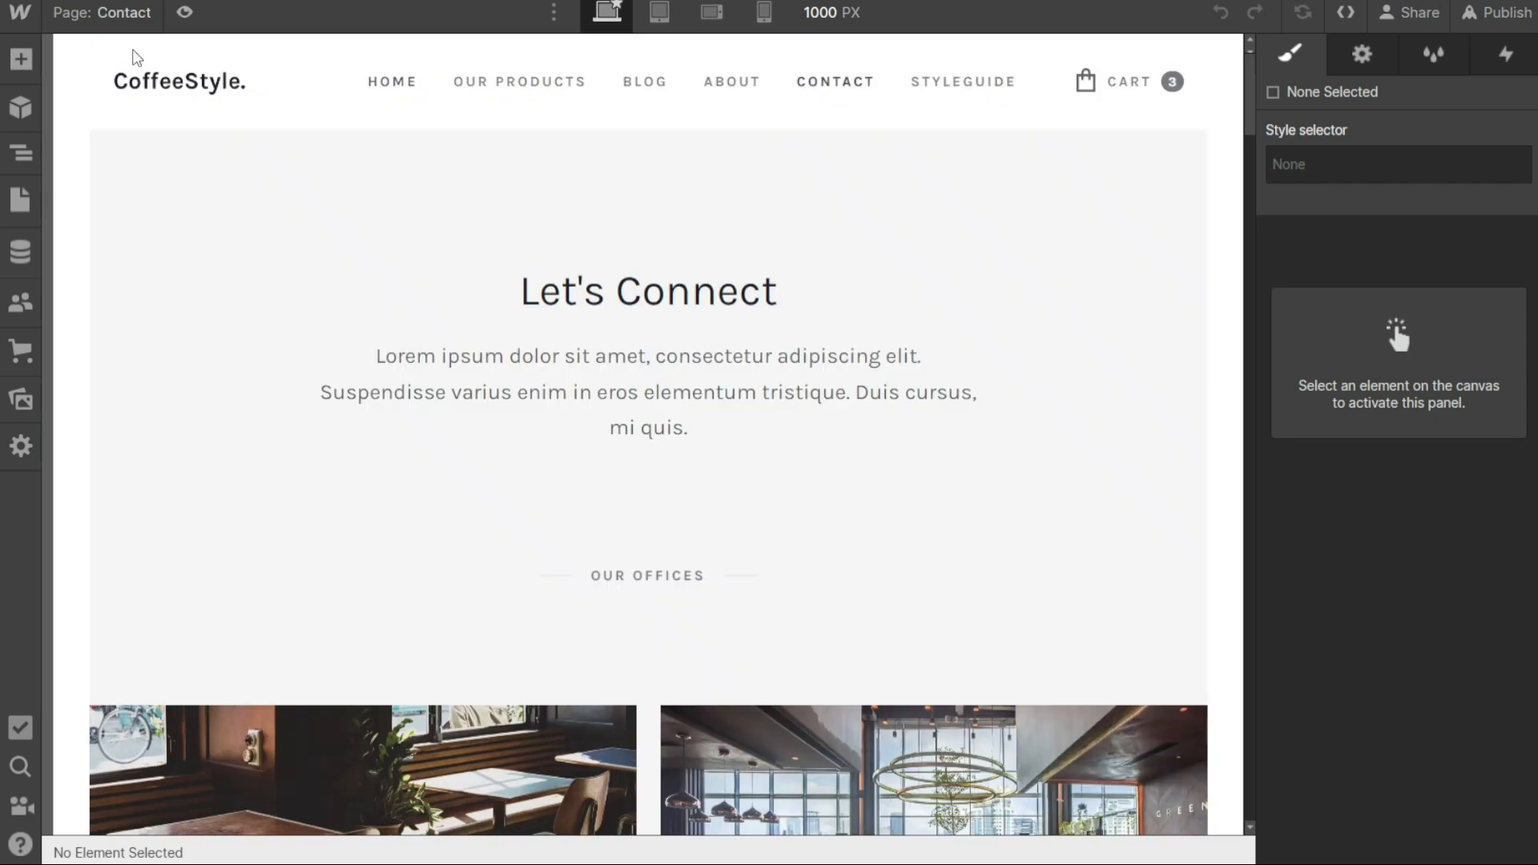
click(109, 29)
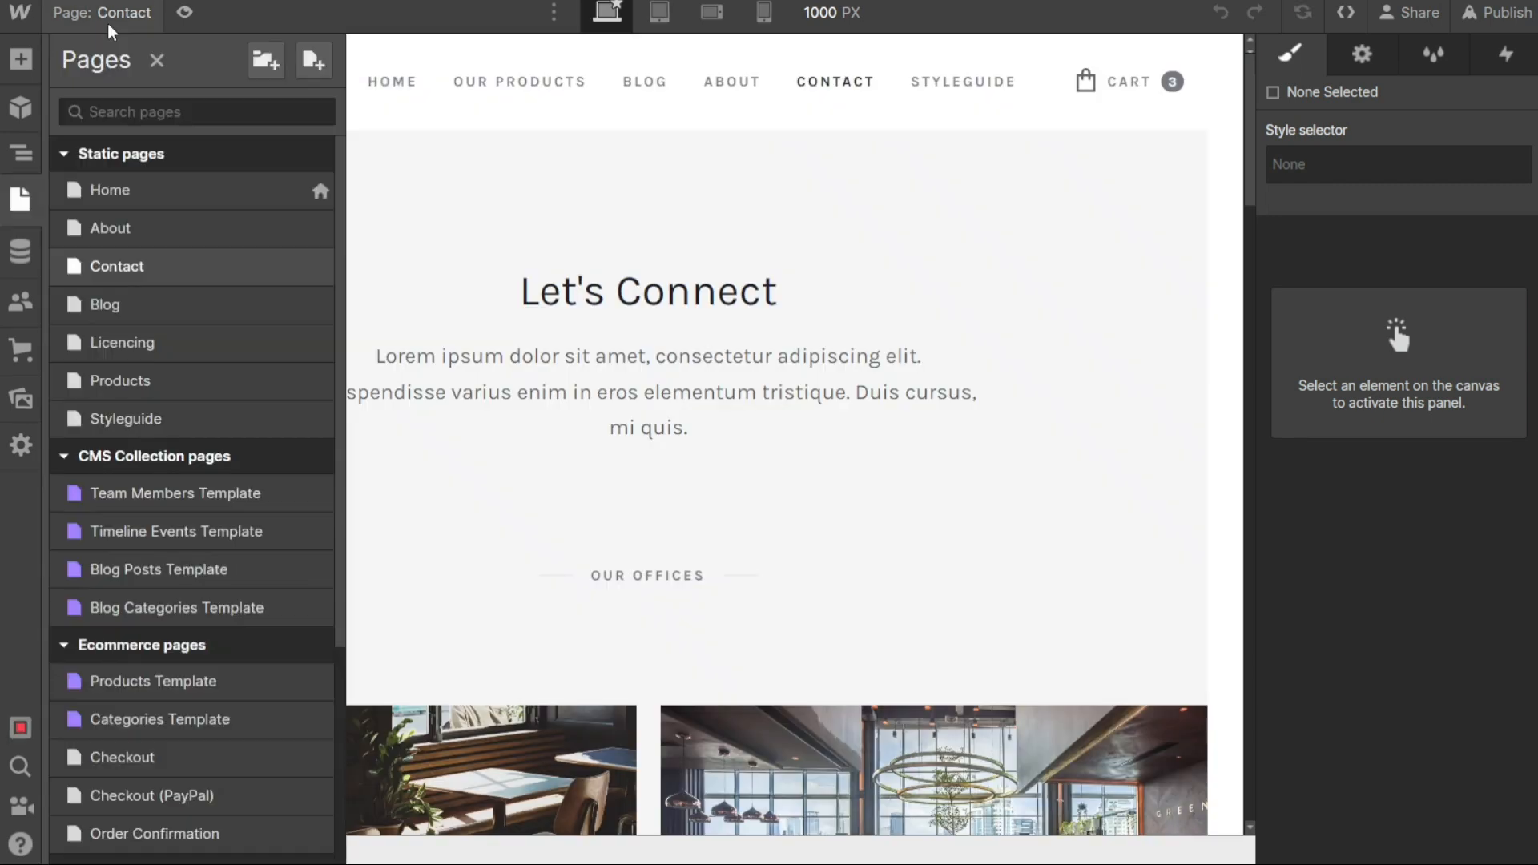
click(146, 382)
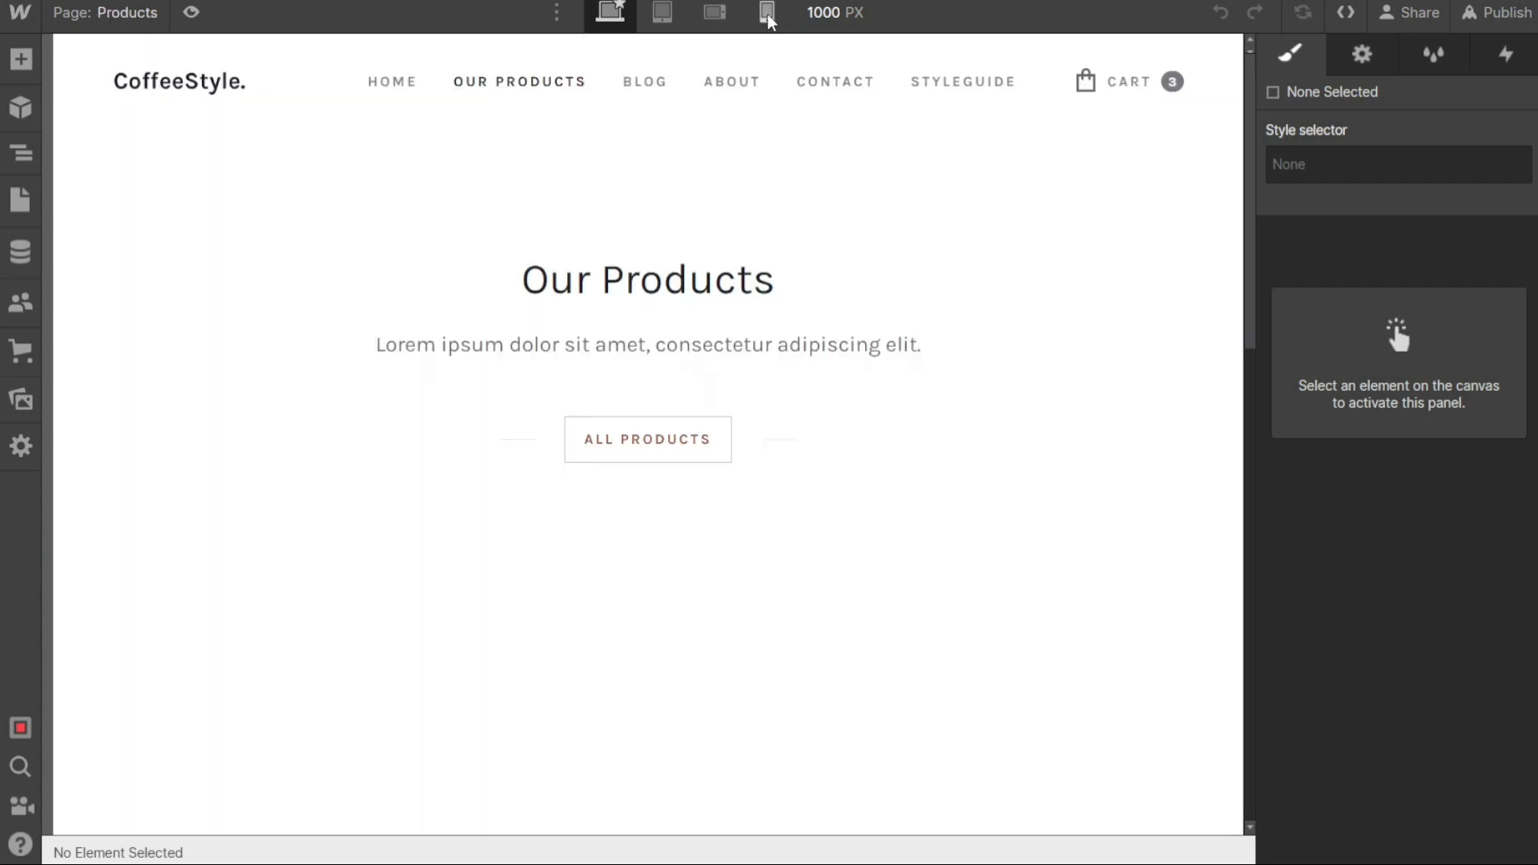
Preview the Products page at the mobile portrait, mobile landscape and tablet breakpoints, and return to the desktop breakpoint
click(768, 13)
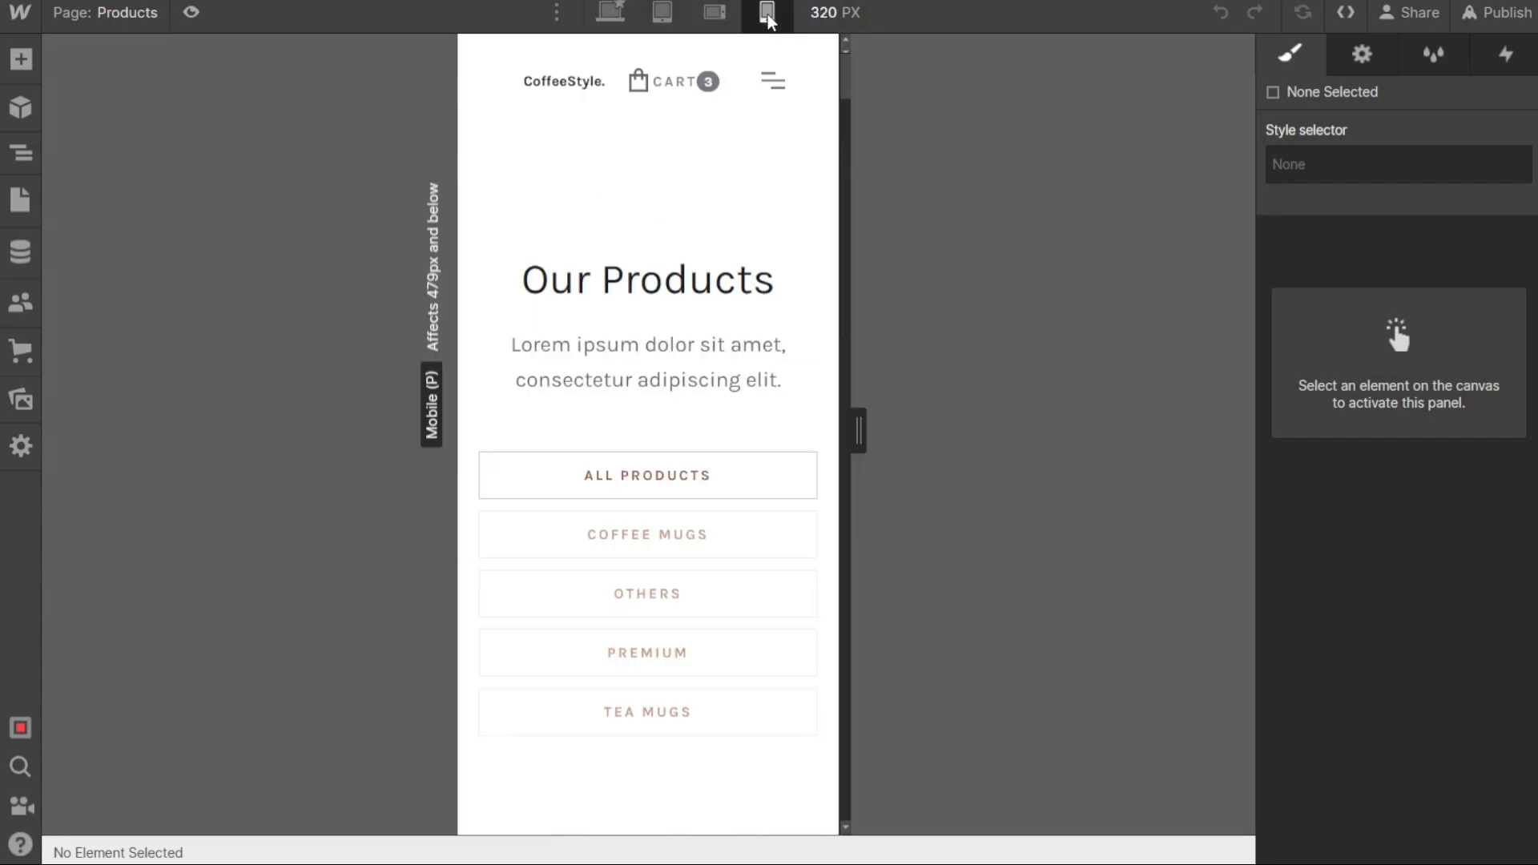
click(715, 13)
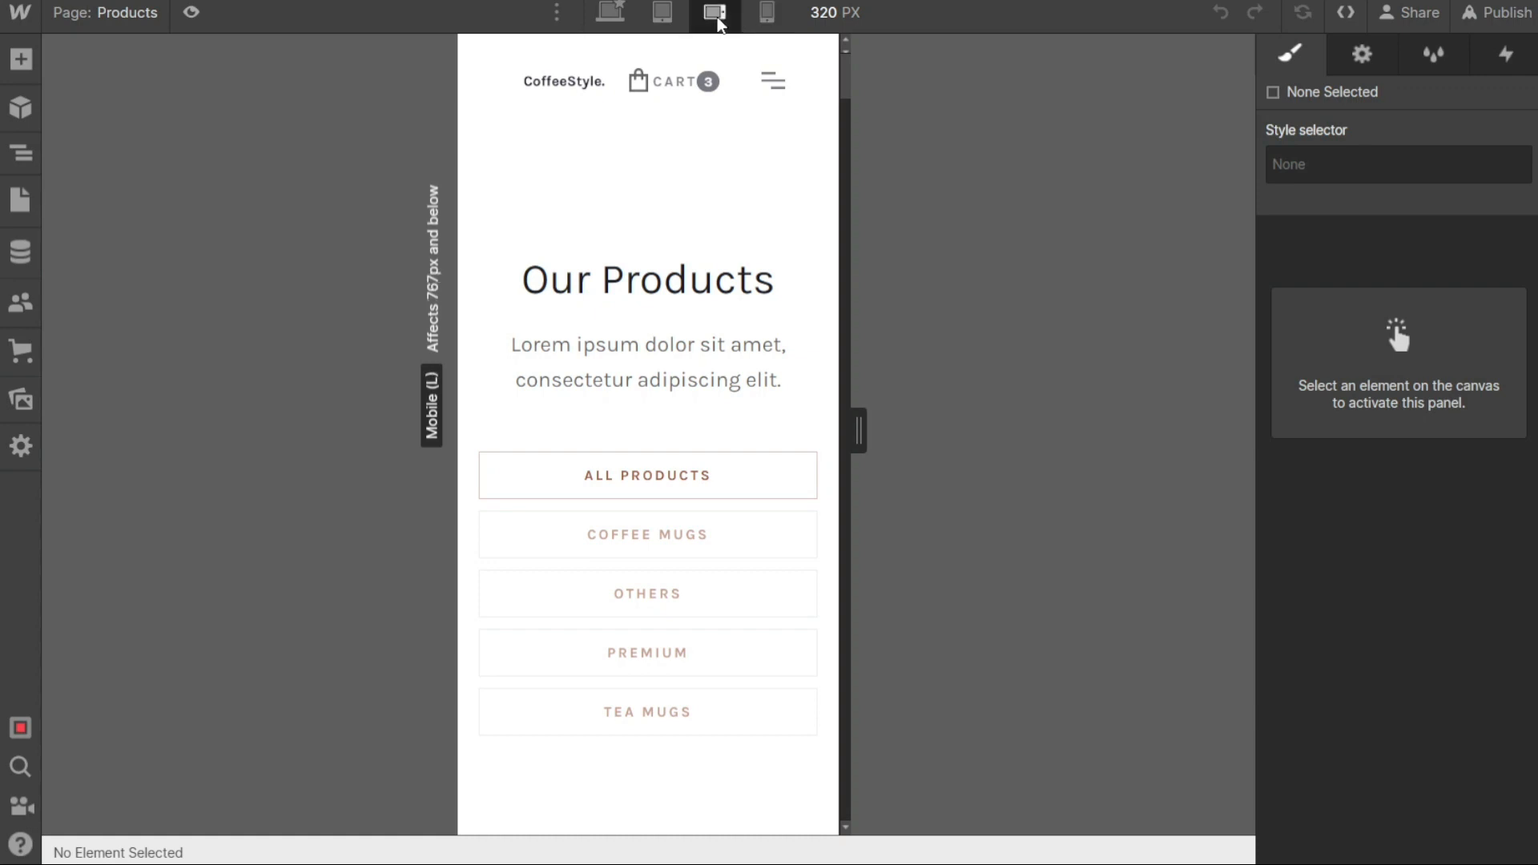
click(663, 14)
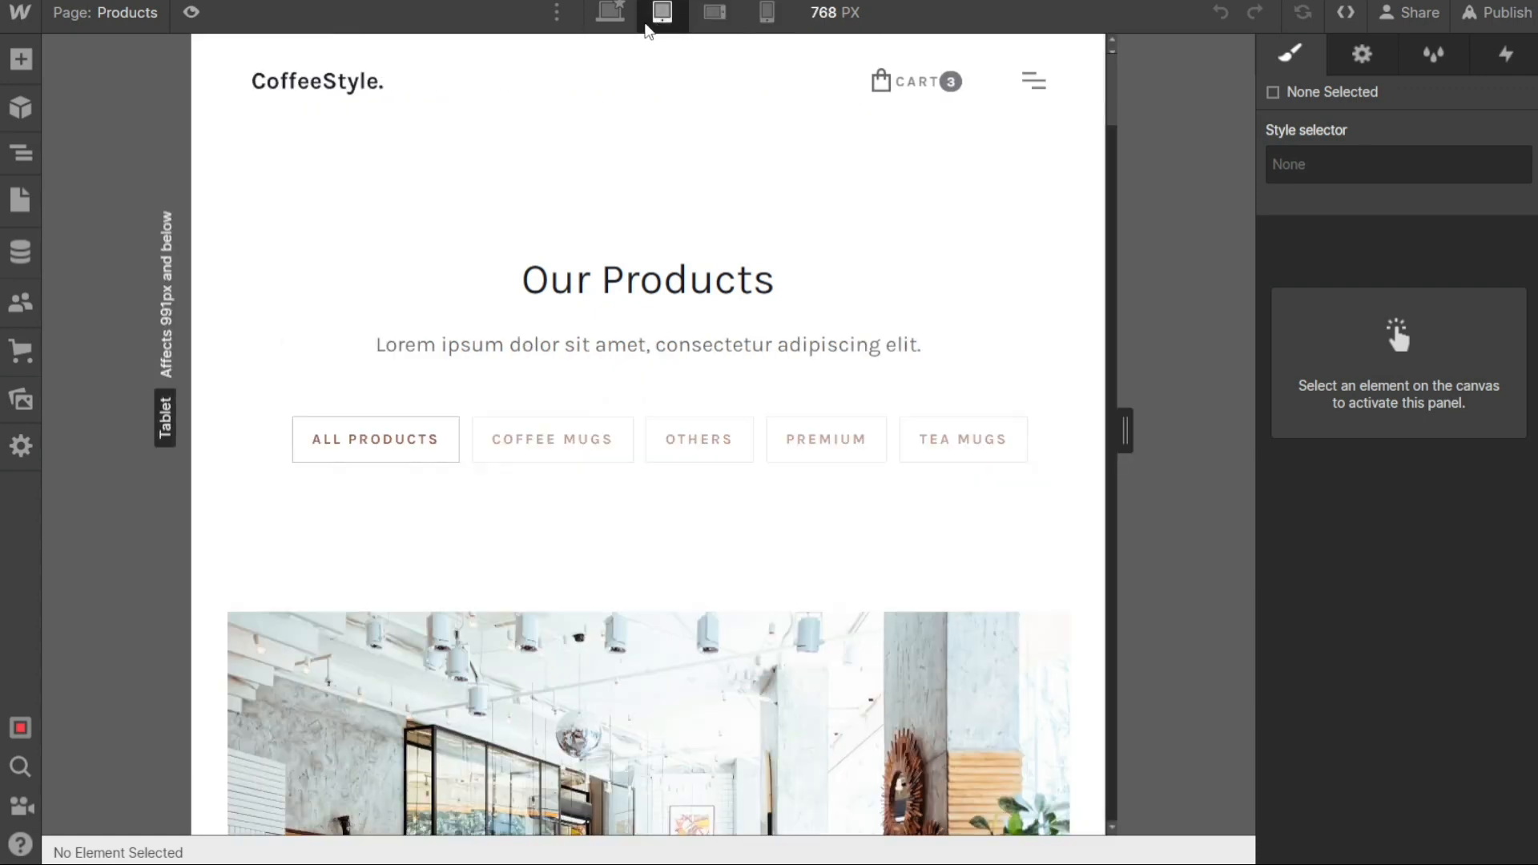
click(613, 19)
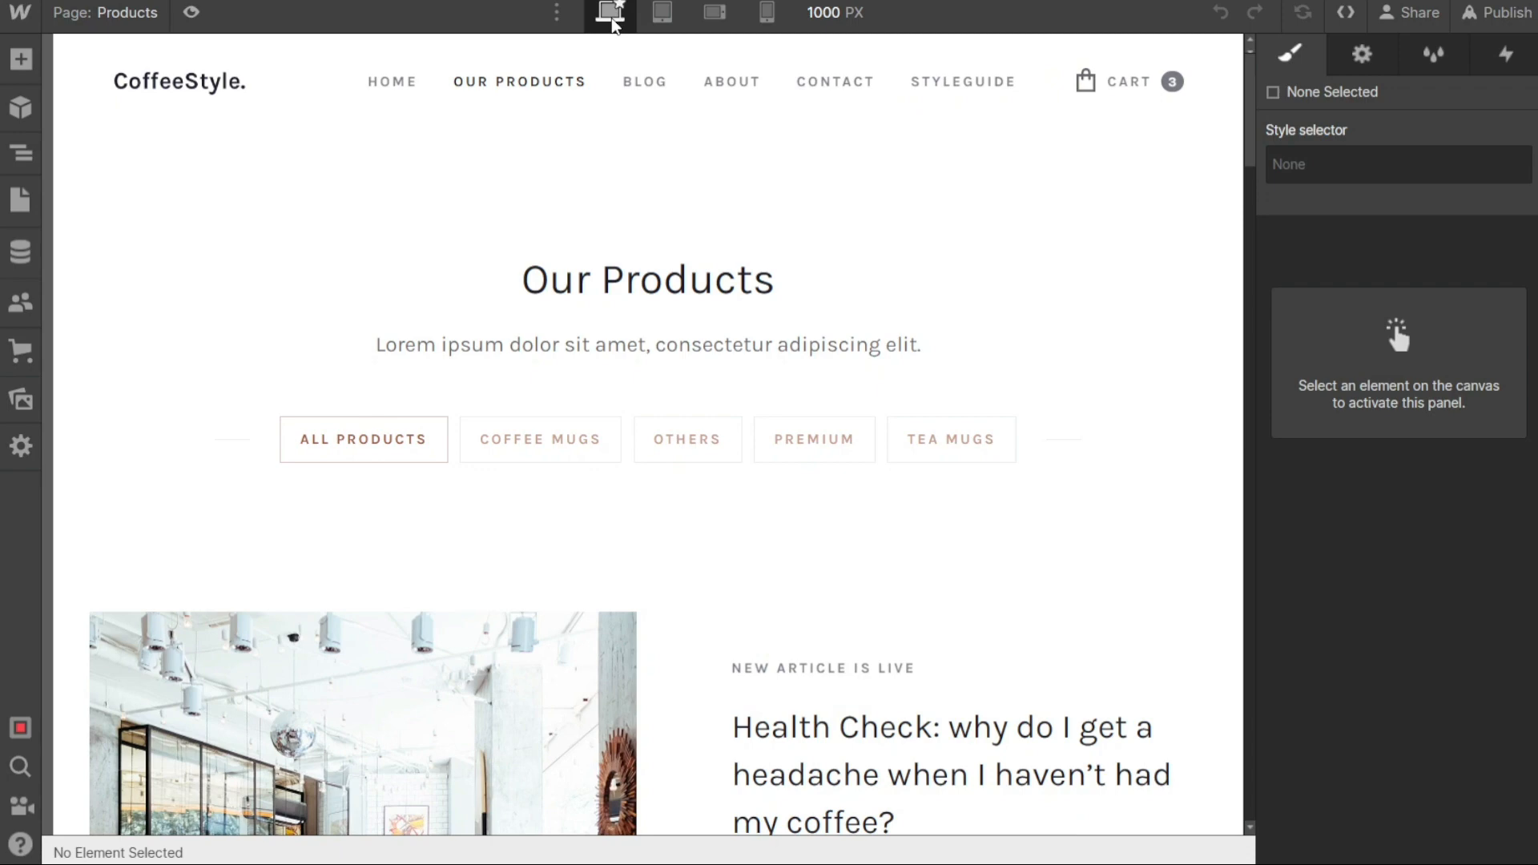
Select the Big Paragraph text under the Our Products heading and the surrounding Content block to view their styles
click(825, 18)
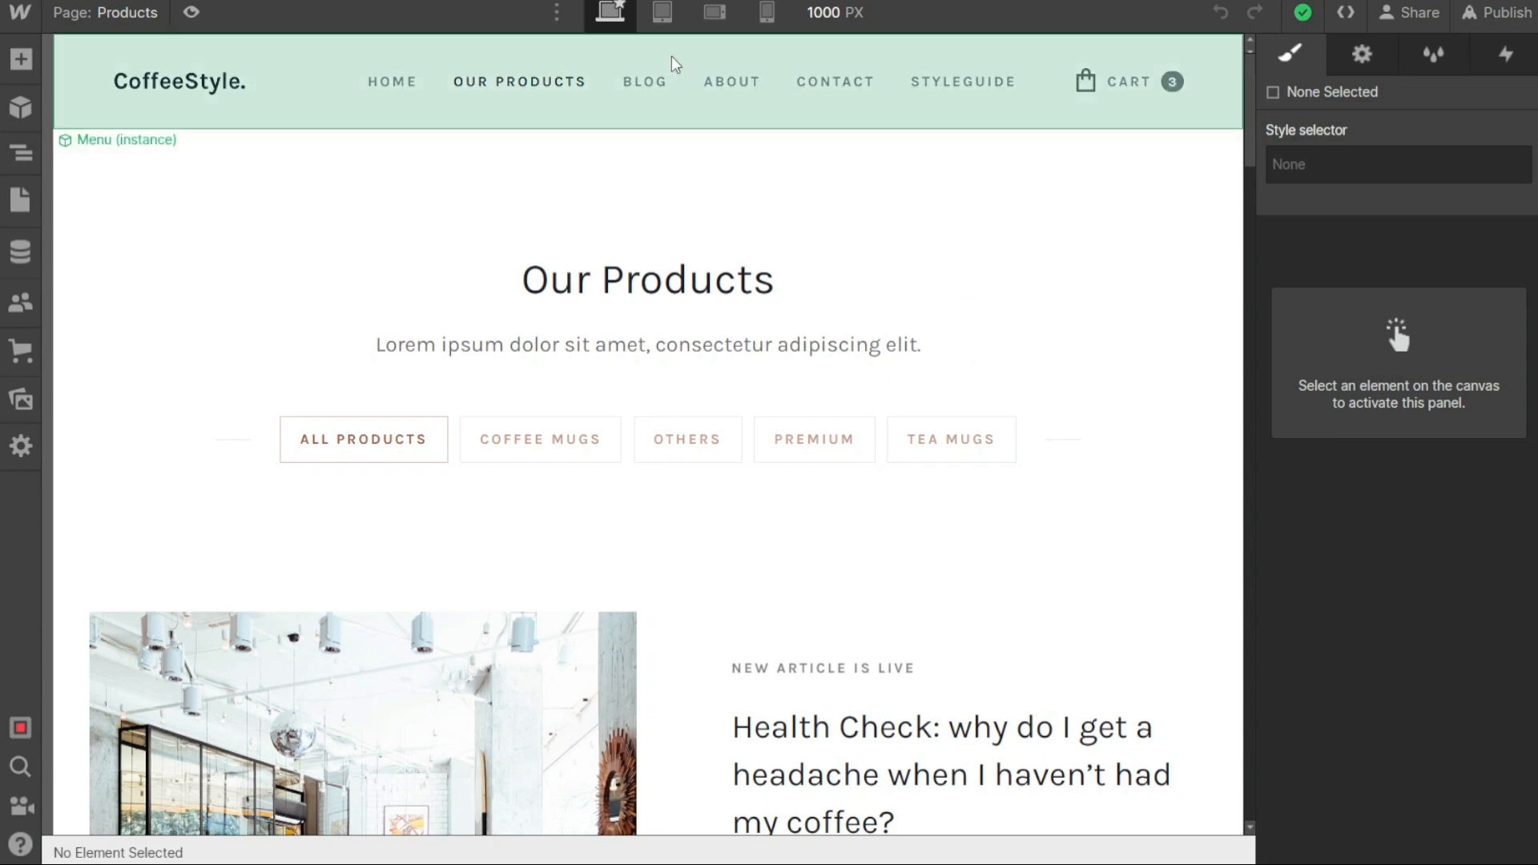
click(562, 24)
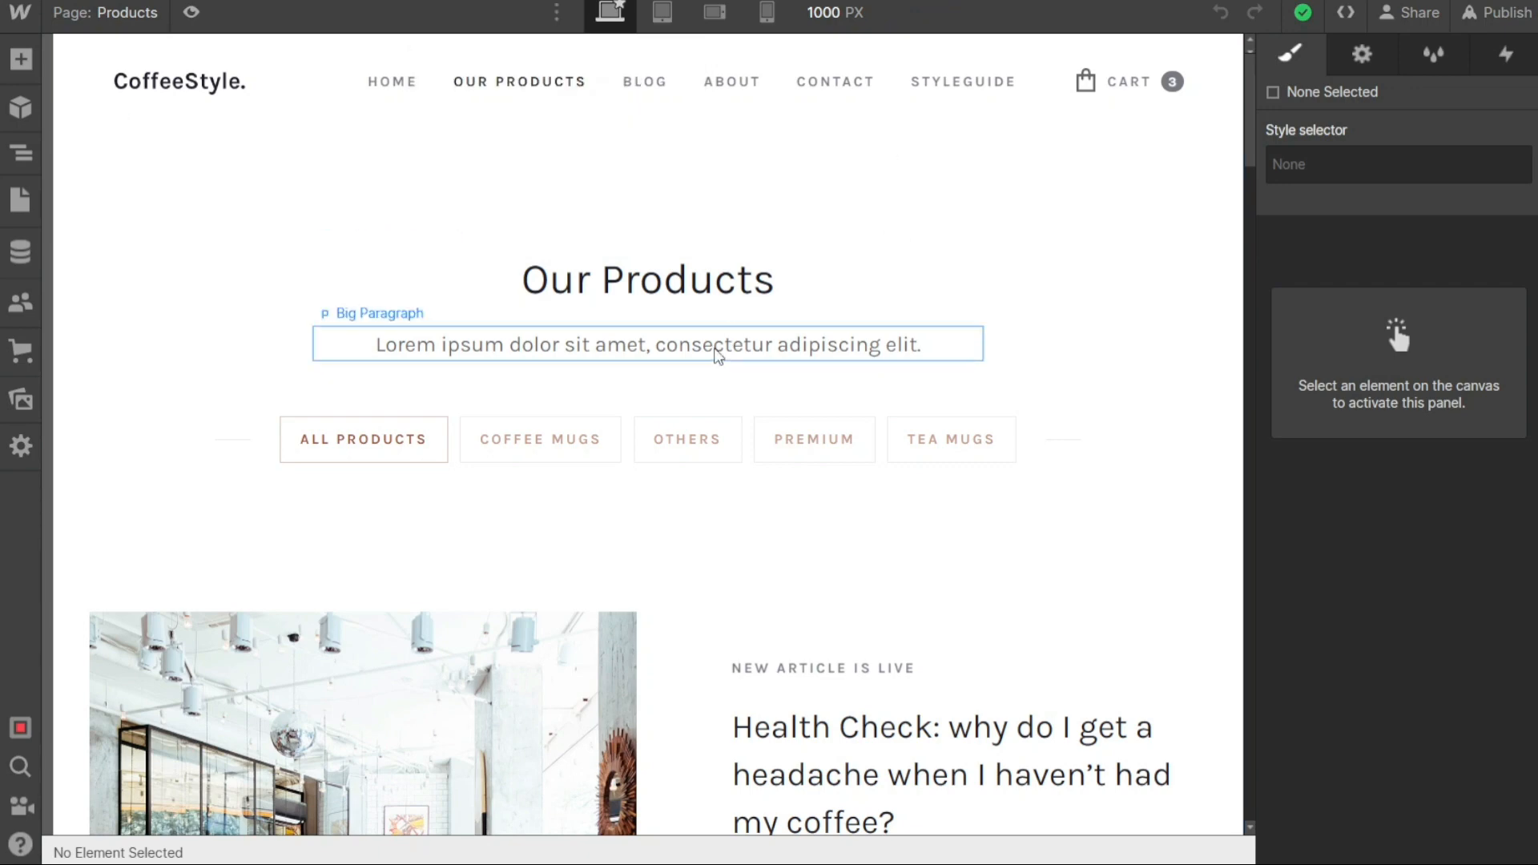
double_click(717, 355)
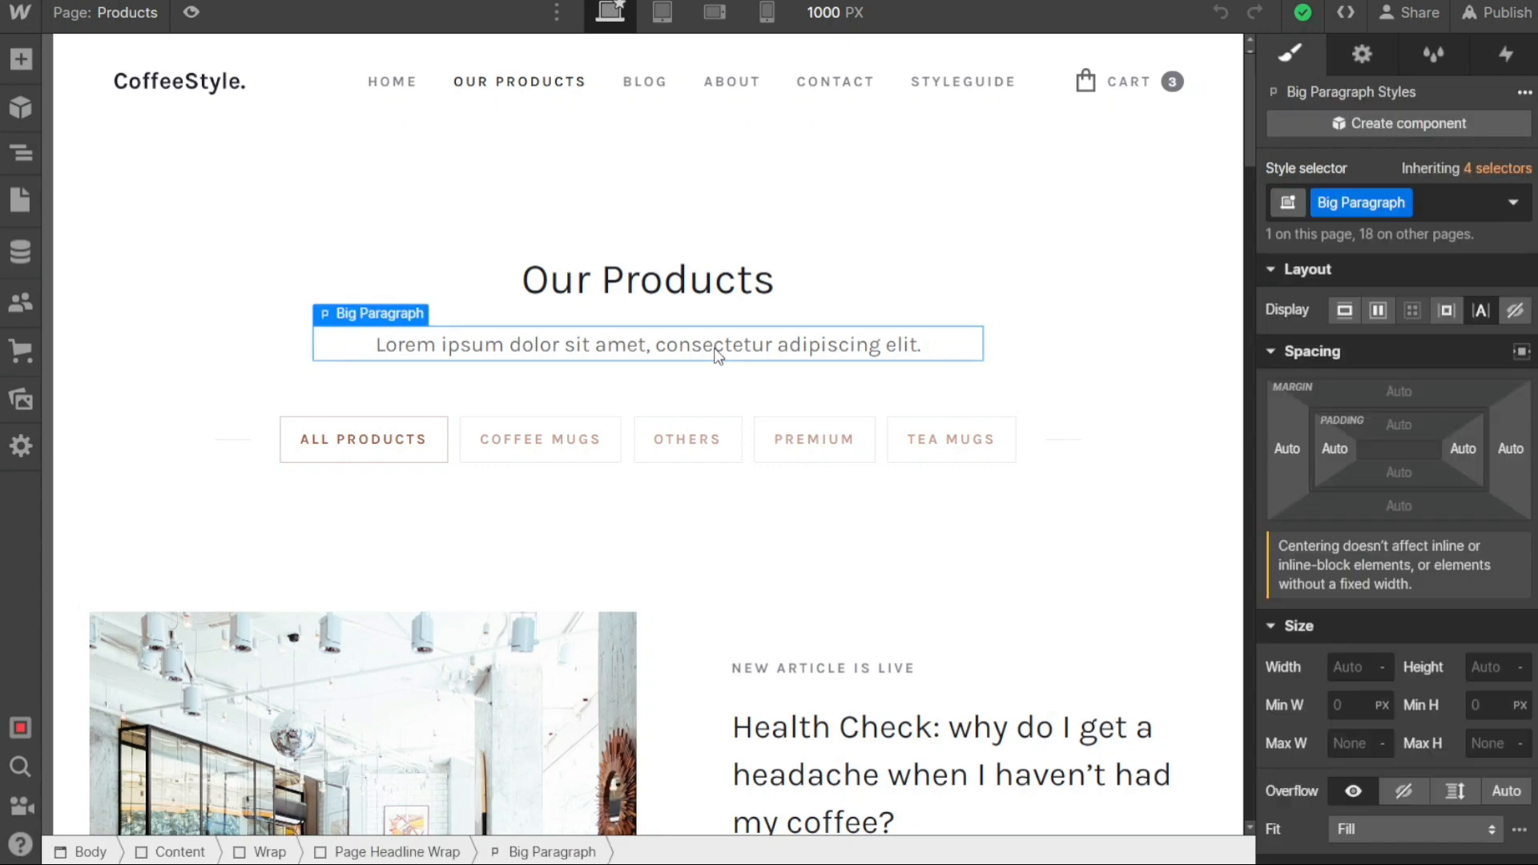
key(Escape)
click(1170, 224)
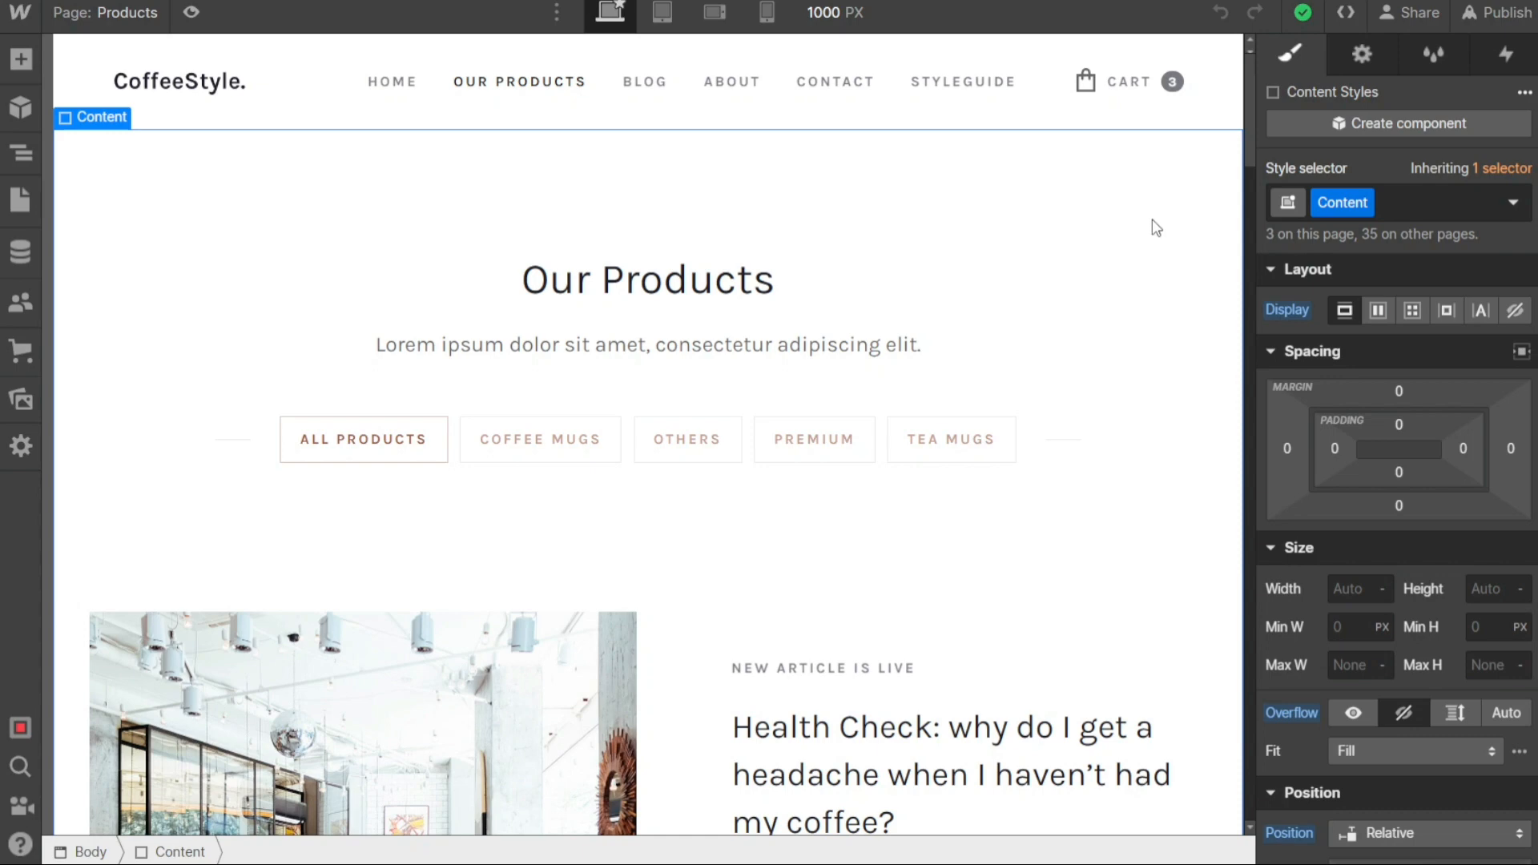
Publish the site to the staging domain demo-a8783d.webflow.io without a custom domain
click(1492, 20)
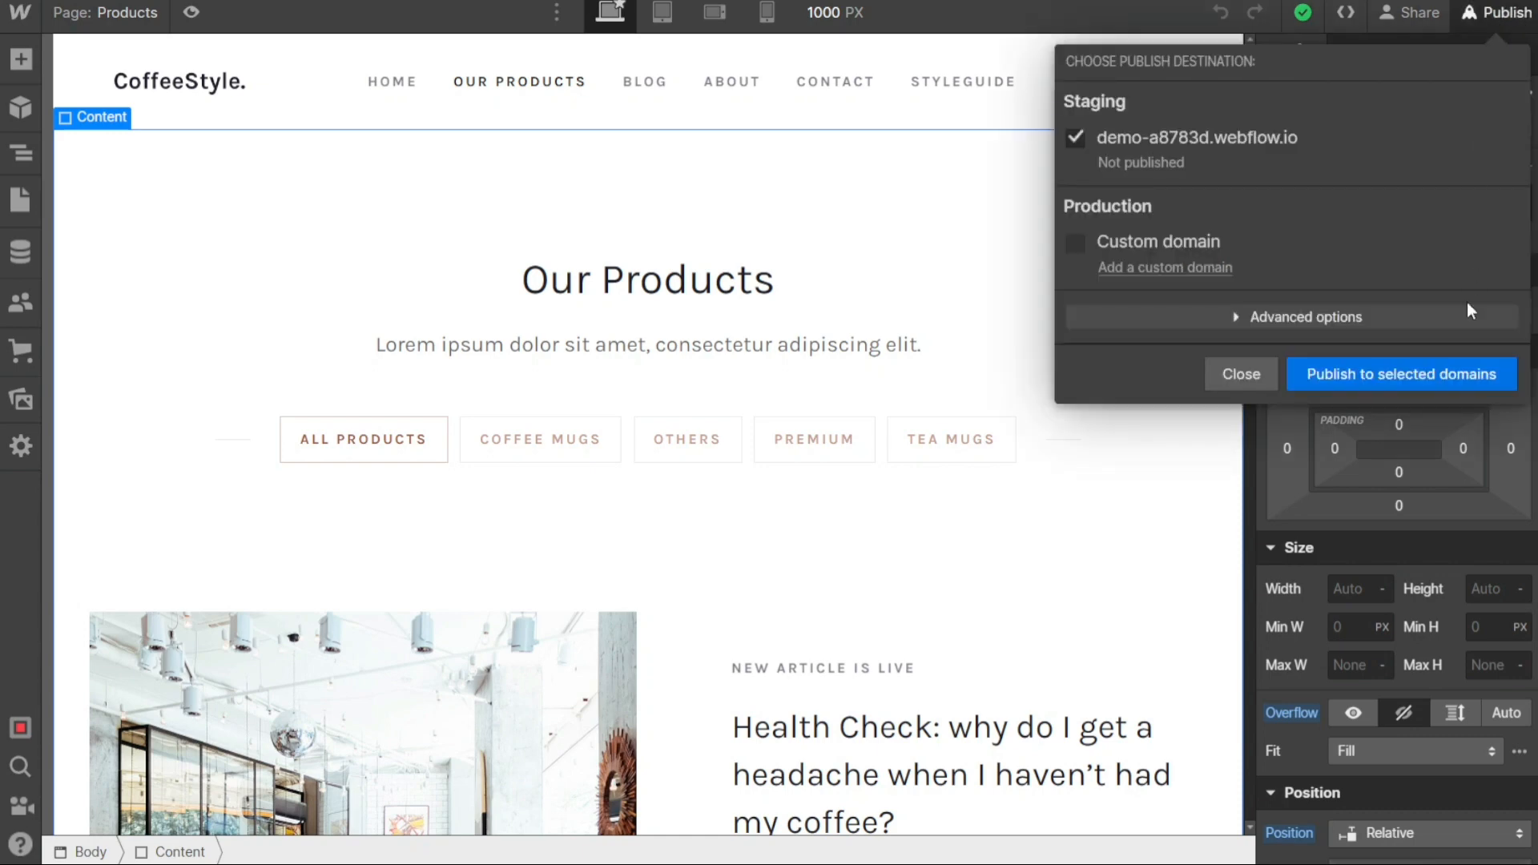
click(1432, 386)
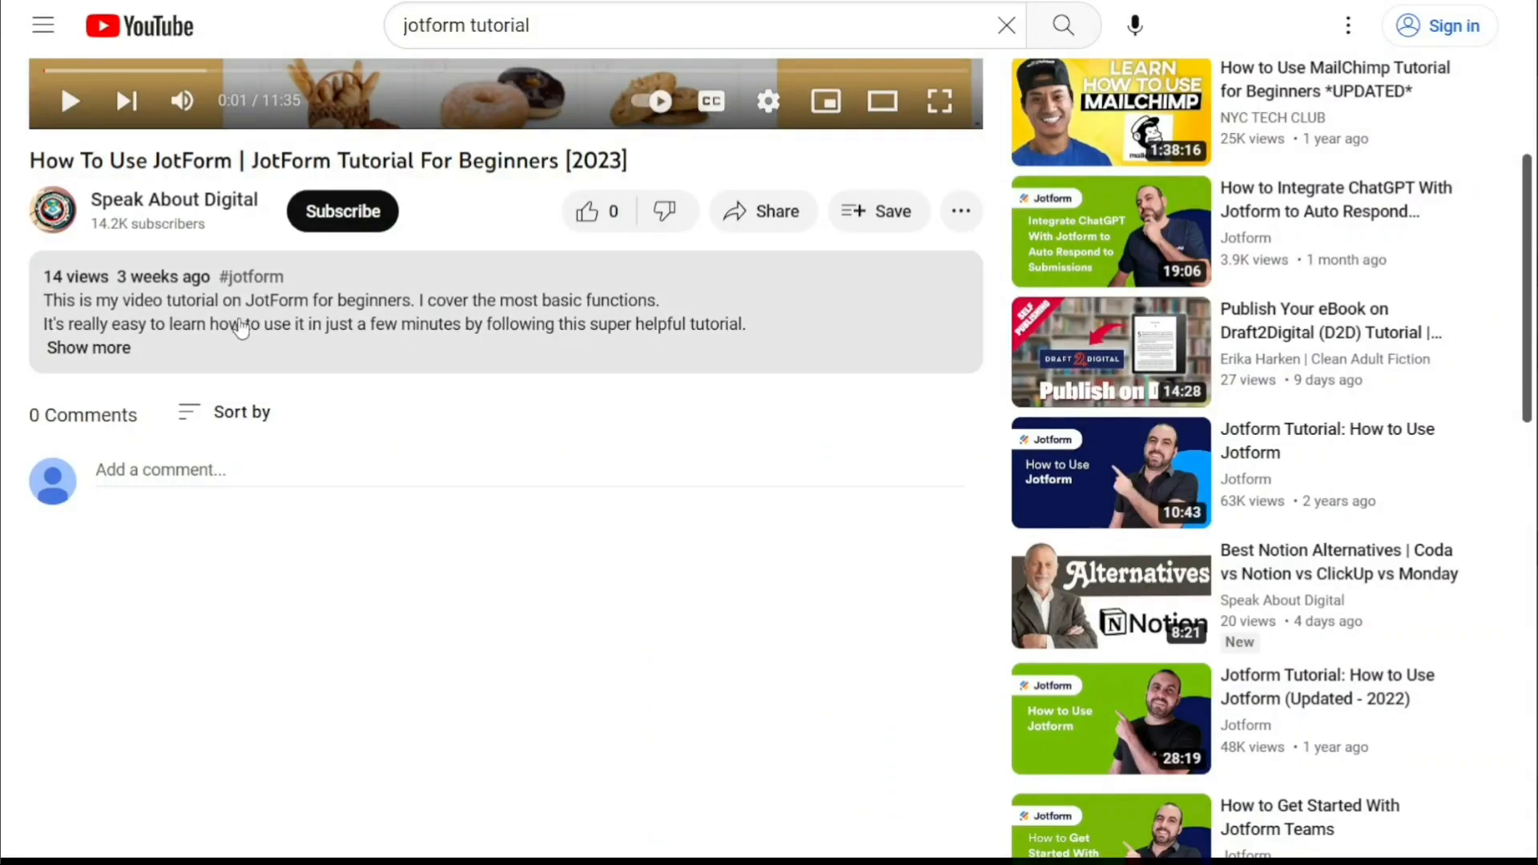
Expand the full description of the JotForm tutorial video on YouTube
click(102, 349)
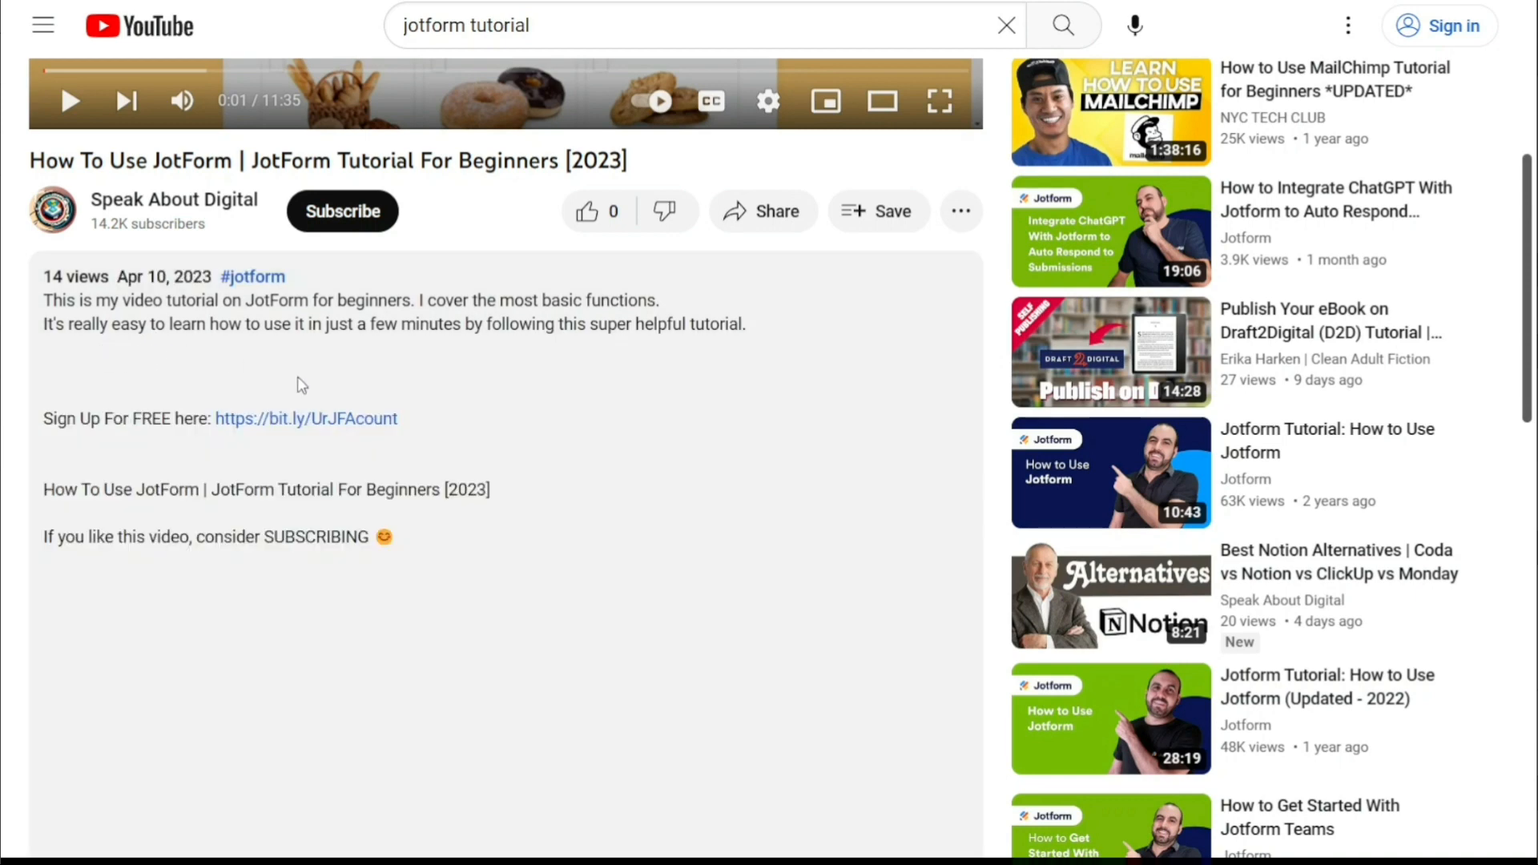